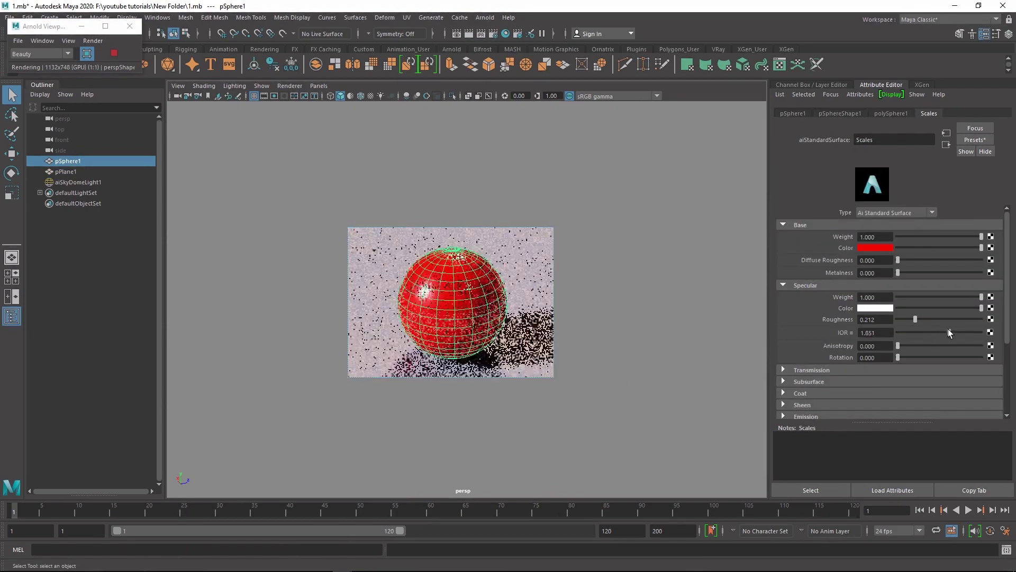
{"action": "scroll", "coordinate": [949, 332], "scroll_direction": "down", "scroll_amount": 5}
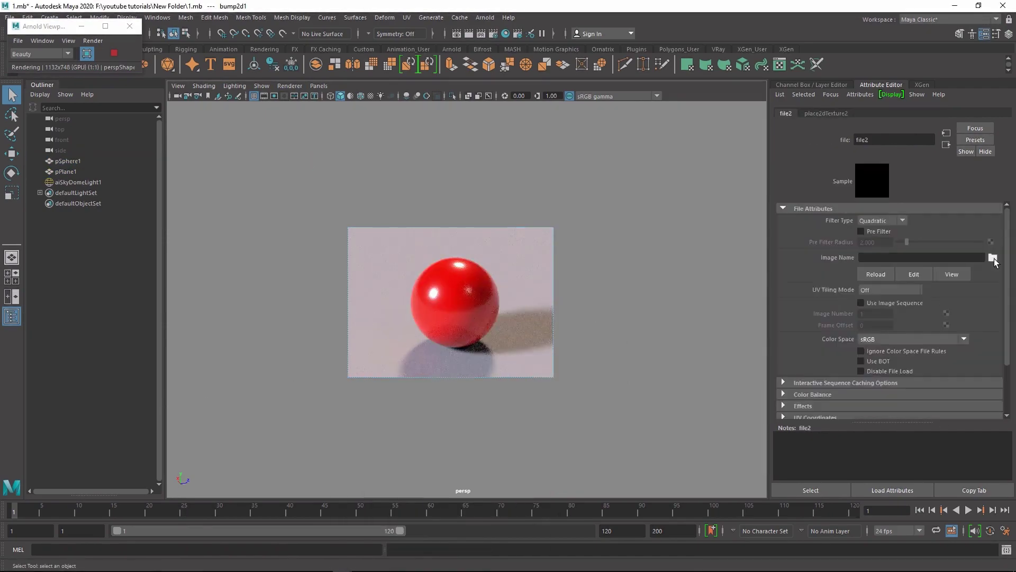
{"action": "left_click", "coordinate": [993, 258]}
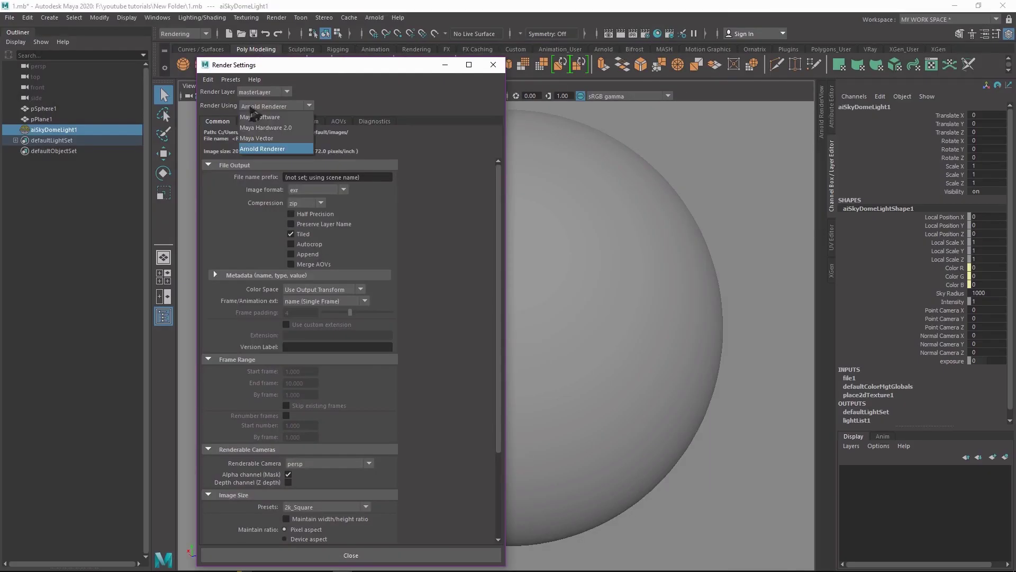
{"action": "left_click", "coordinate": [320, 302]}
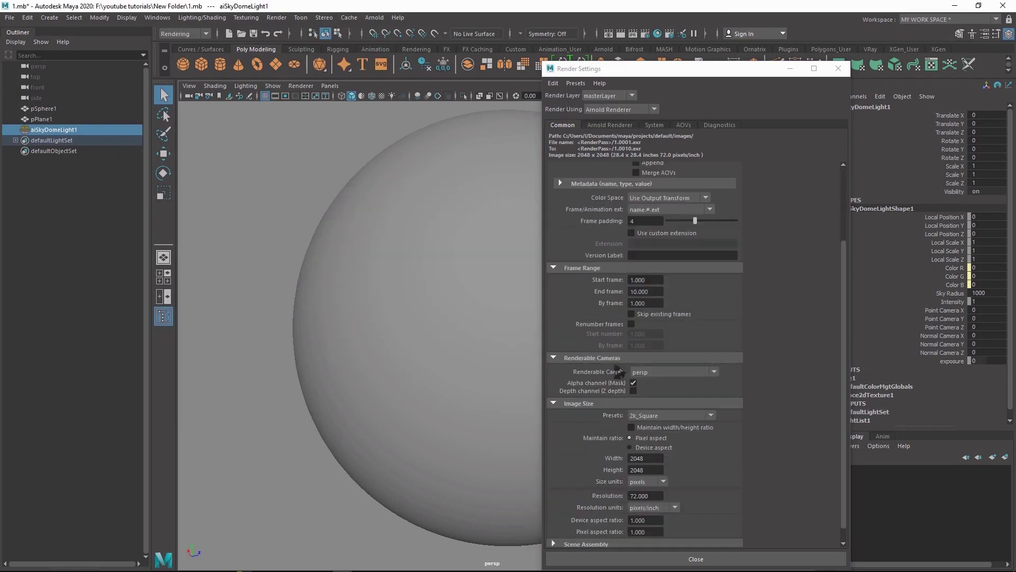
{"action": "left_click", "coordinate": [673, 414]}
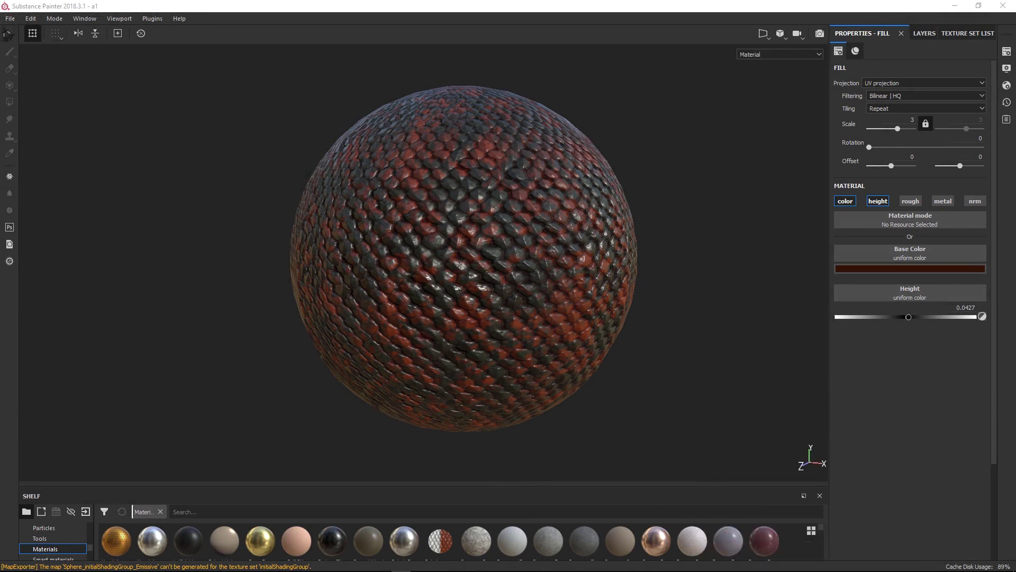
Open the texture export settings in Substance Painter and set the output folder to a new folder named Substance1 inside Videos
{"action": "left_click", "coordinate": [9, 18]}
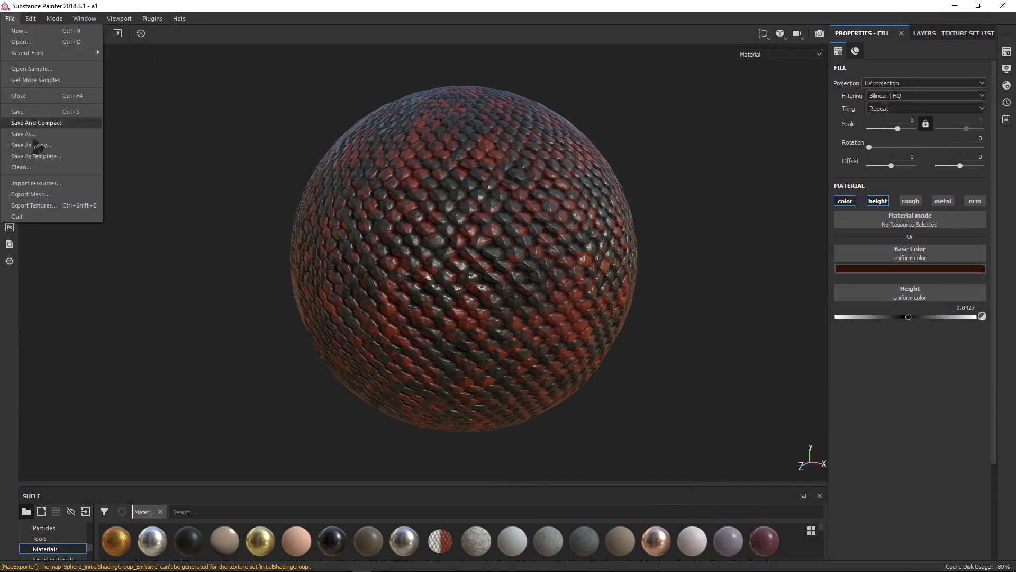
{"action": "left_click", "coordinate": [36, 206]}
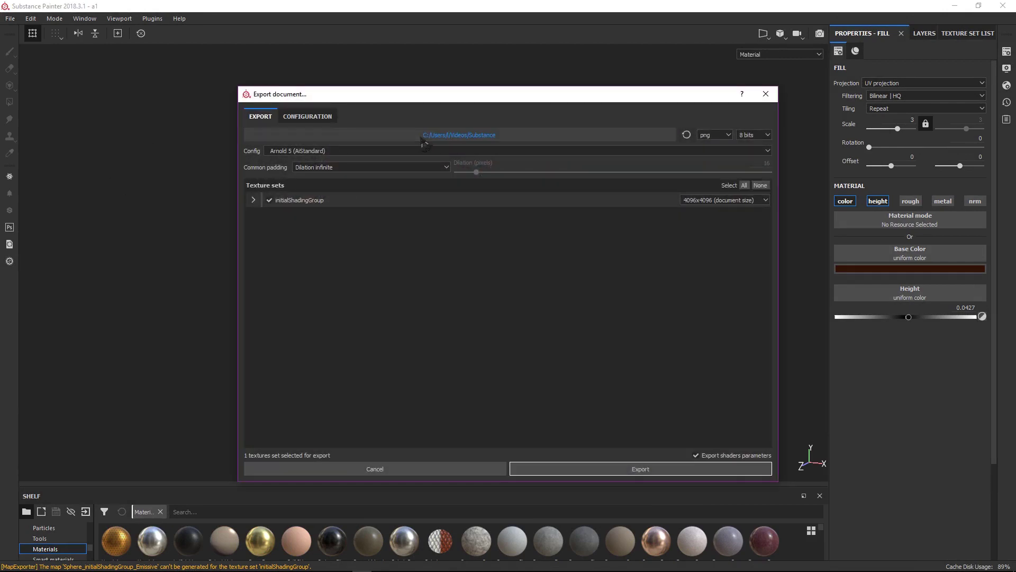
{"action": "left_click", "coordinate": [383, 136]}
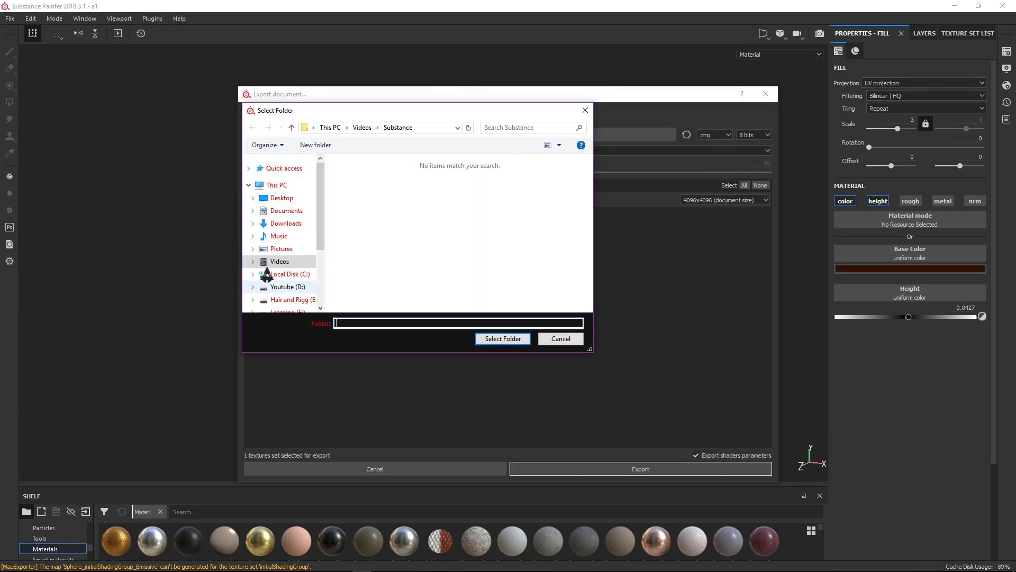
{"action": "left_click", "coordinate": [315, 146]}
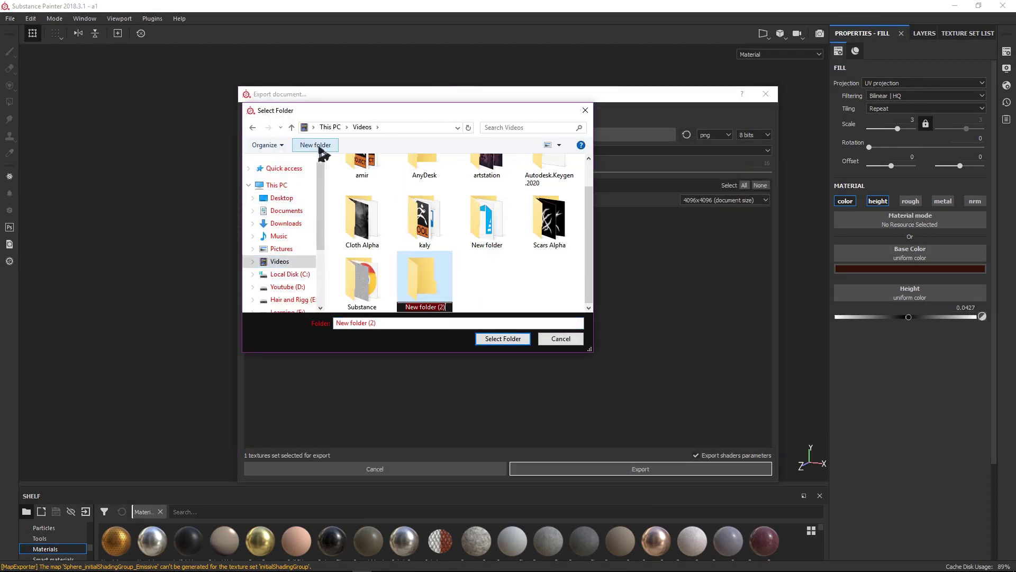
{"action": "type", "text": "stance1"}
{"action": "key", "text": "Return"}
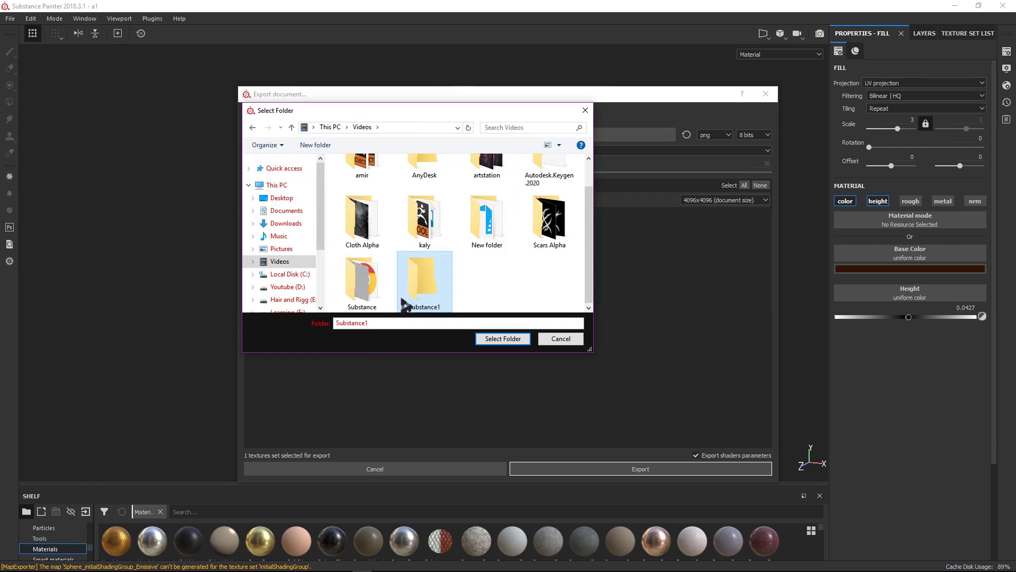
{"action": "double_click", "coordinate": [415, 291]}
{"action": "left_click", "coordinate": [503, 339]}
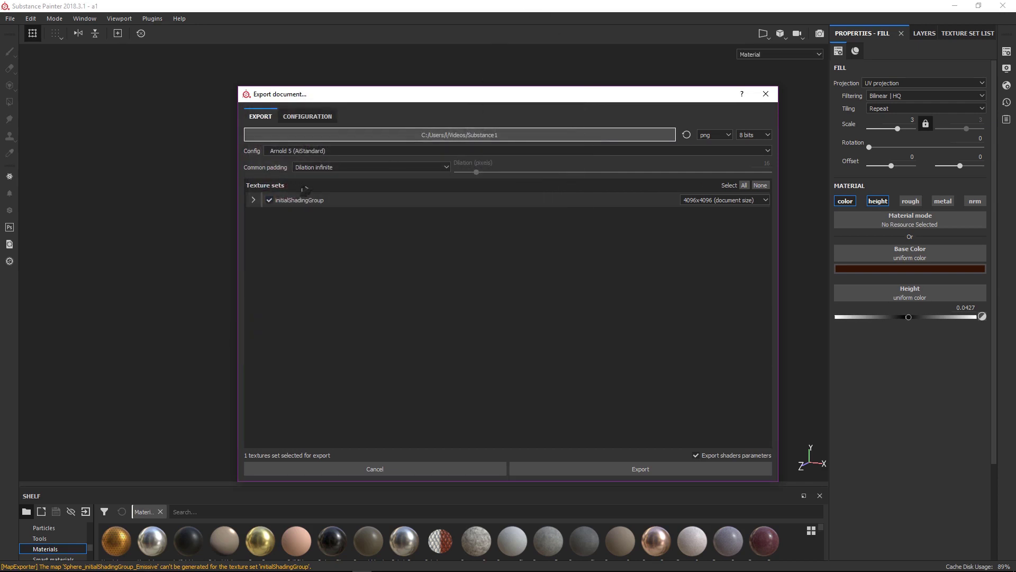
Export the initialShadingGroup texture set using the Arnold 5 (AiStandard) configuration
{"action": "left_click", "coordinate": [309, 151]}
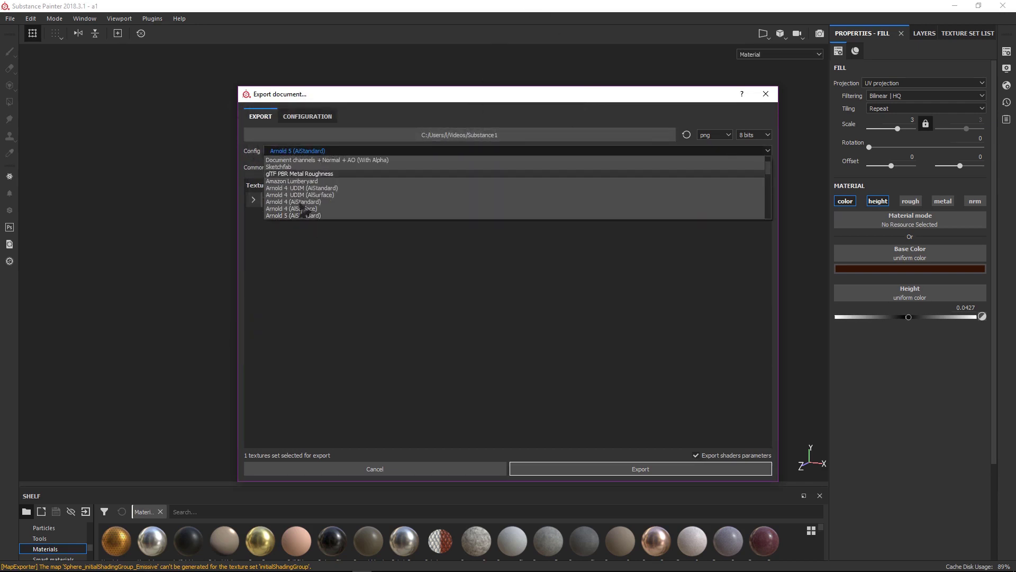
{"action": "left_click", "coordinate": [258, 150]}
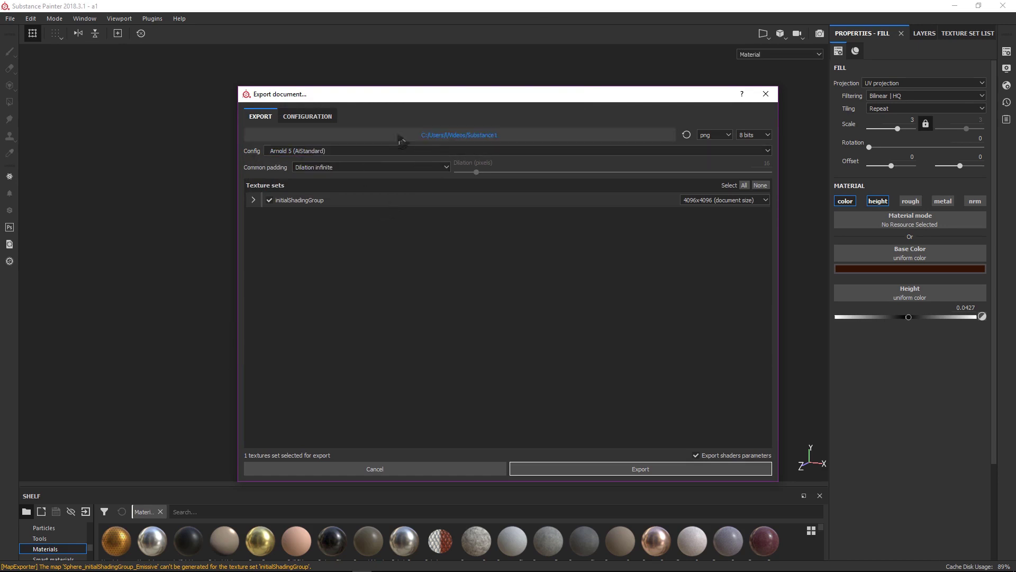
{"action": "left_click", "coordinate": [622, 469]}
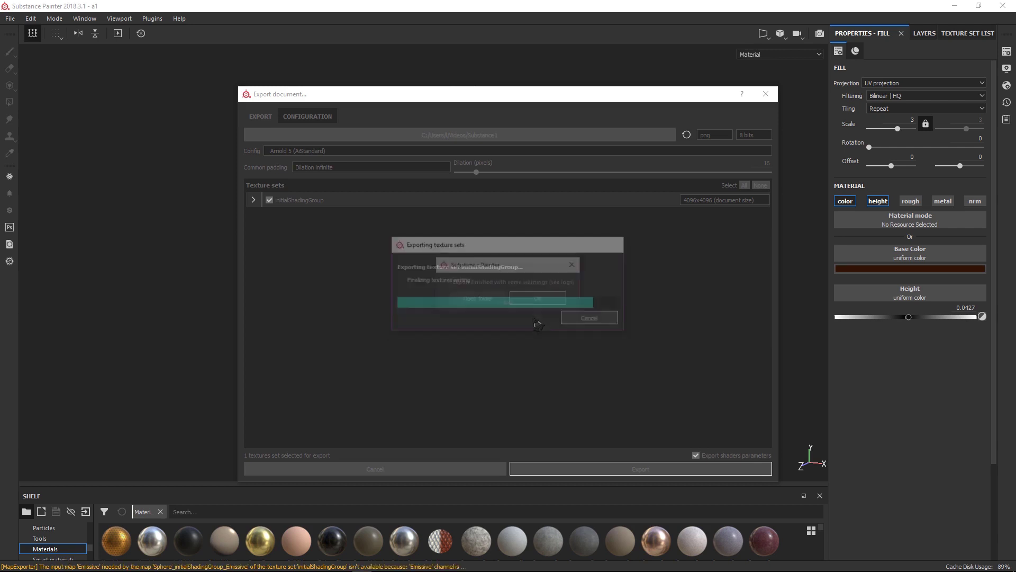
Open the export folder and inspect the exported BaseColor and Normal maps at full view
{"action": "left_click", "coordinate": [478, 302]}
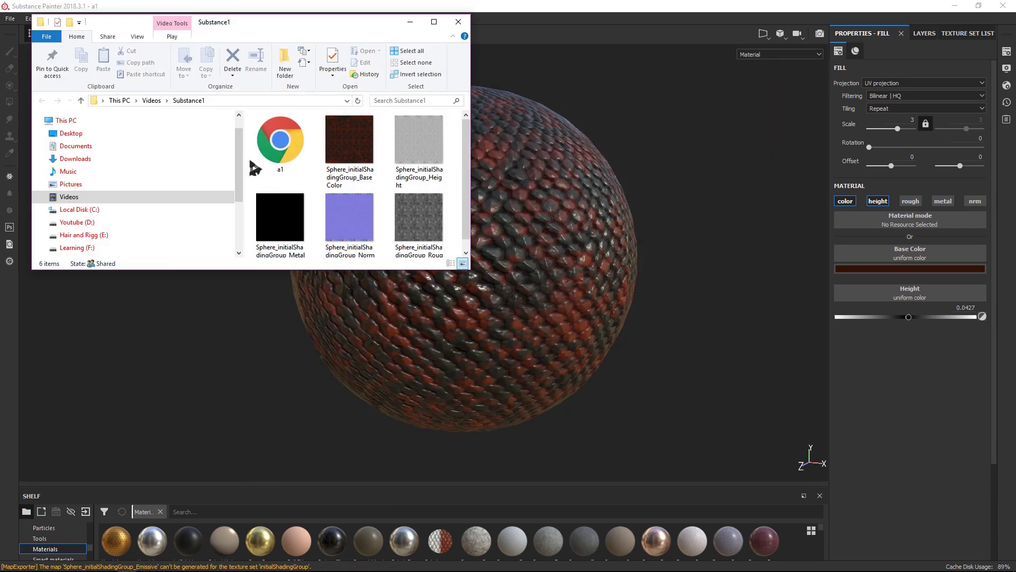
{"action": "double_click", "coordinate": [347, 139]}
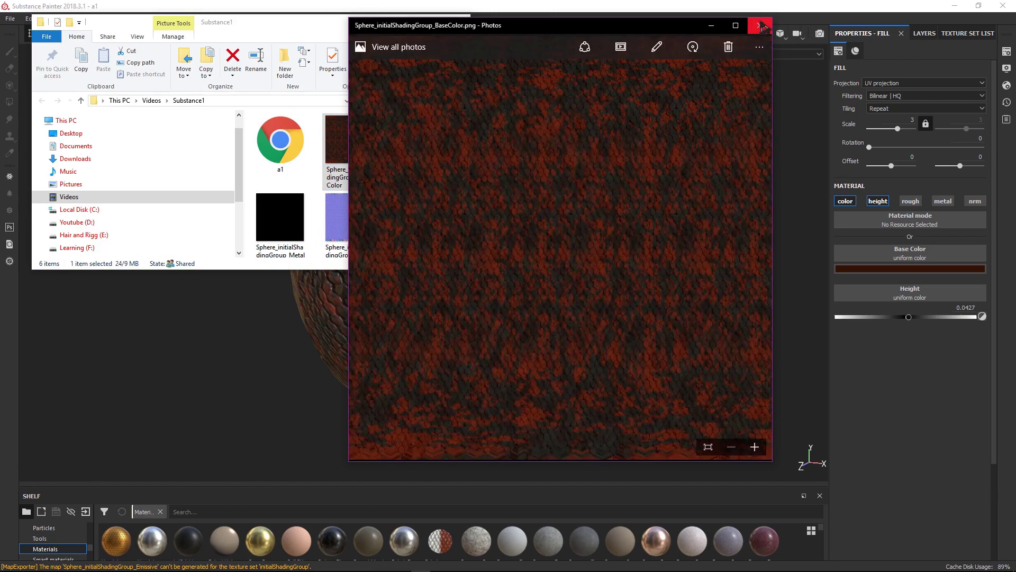
{"action": "left_click", "coordinate": [760, 25]}
{"action": "double_click", "coordinate": [347, 219]}
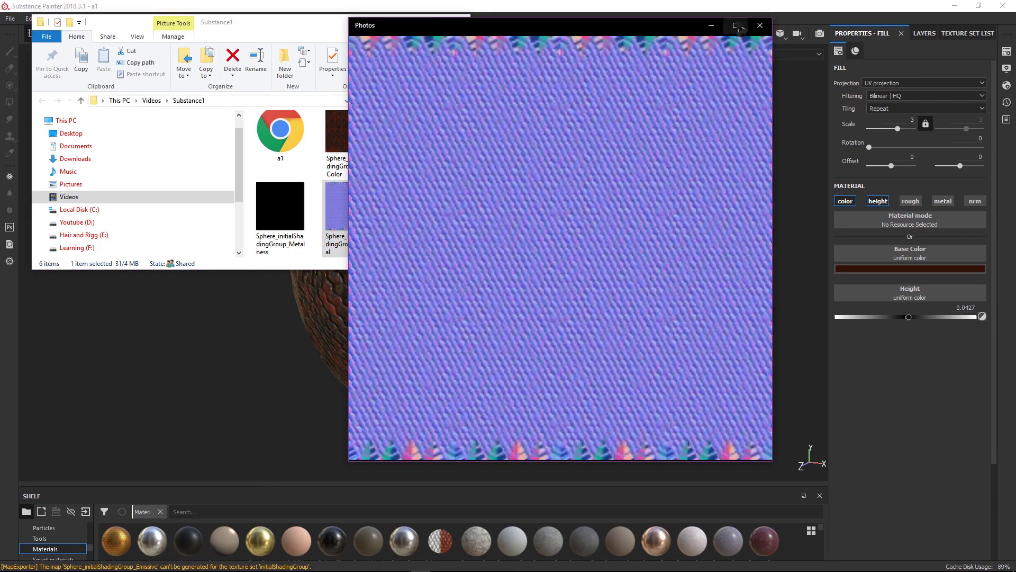
{"action": "left_click", "coordinate": [760, 25]}
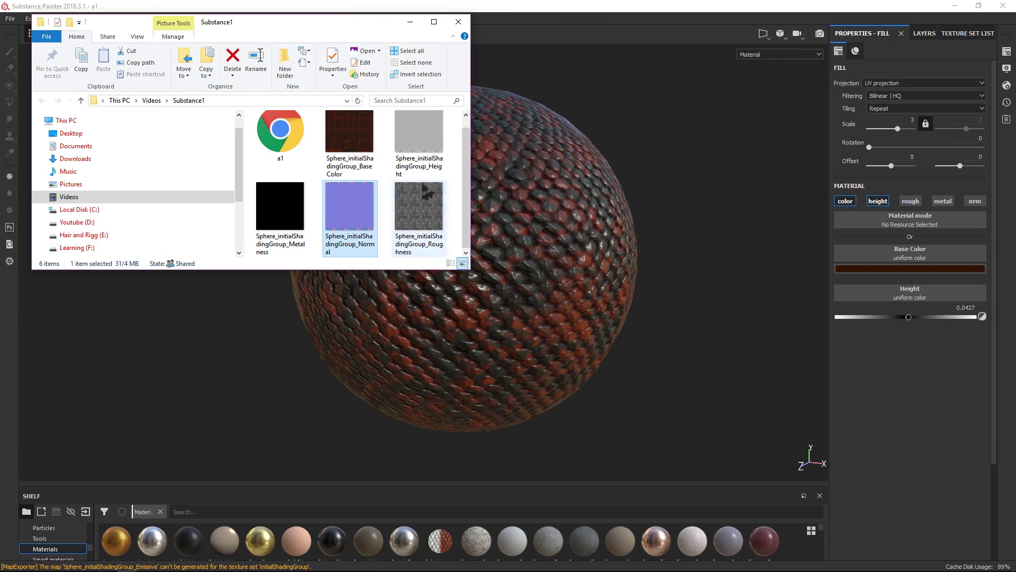
Switch to Maya and select the sphere pSphere1 in the perspective view
{"action": "key", "text": "alt+Tab"}
{"action": "key", "text": "Tab"}
{"action": "key", "text": "Tab"}
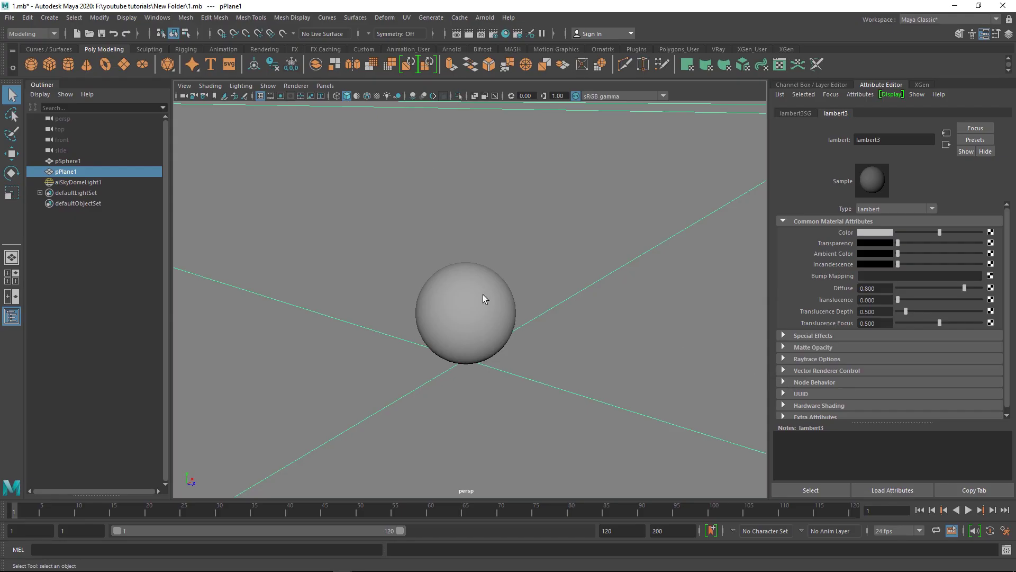
{"action": "left_click_drag", "start_coordinate": [626, 315], "coordinate": [461, 281], "text": "alt"}
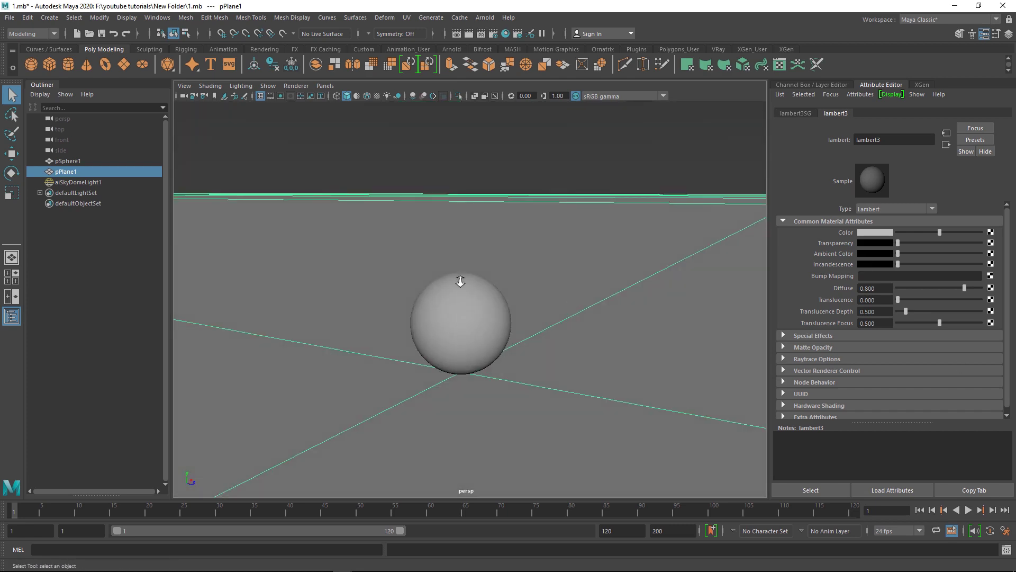
{"action": "right_click_drag", "start_coordinate": [460, 281], "coordinate": [434, 234], "text": "alt"}
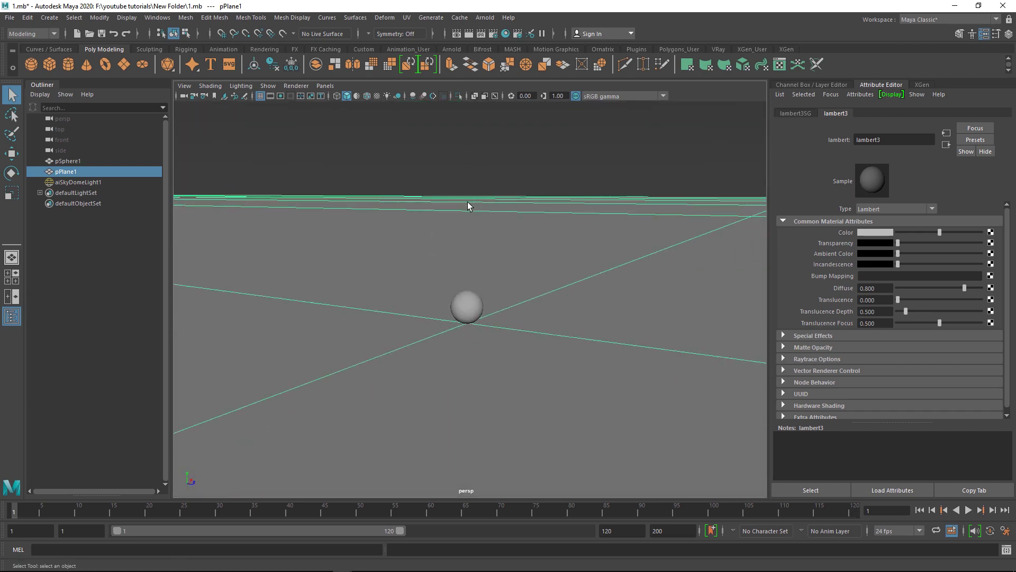
{"action": "left_click_drag", "start_coordinate": [470, 206], "coordinate": [486, 161], "text": "alt"}
{"action": "left_click", "coordinate": [485, 161]}
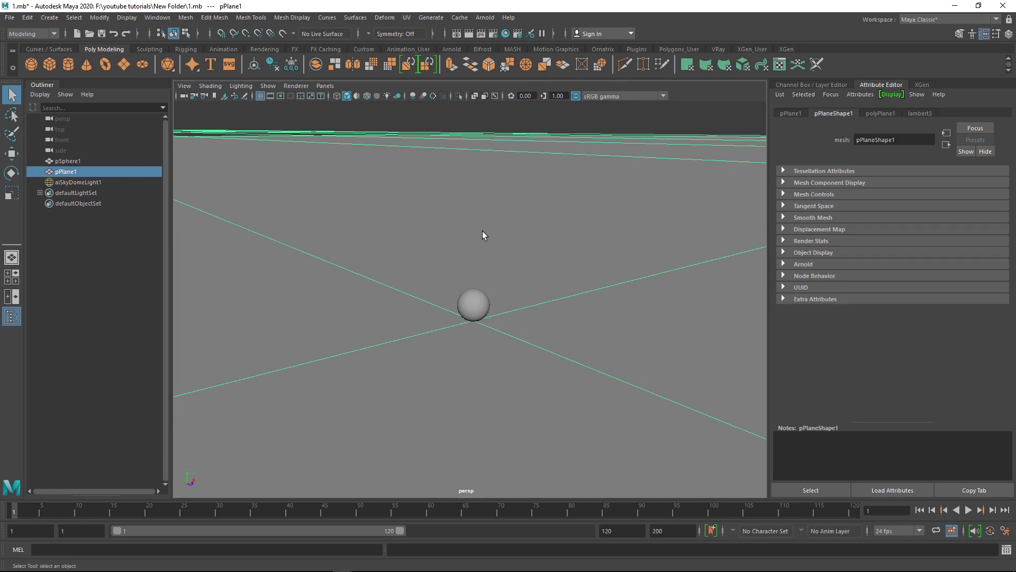
{"action": "left_click_drag", "start_coordinate": [483, 235], "coordinate": [665, 240], "text": "alt"}
{"action": "scroll", "coordinate": [582, 275], "scroll_direction": "up", "scroll_amount": 3}
{"action": "left_click", "coordinate": [520, 310]}
{"action": "middle_click_drag", "start_coordinate": [461, 240], "coordinate": [455, 199], "text": "alt"}
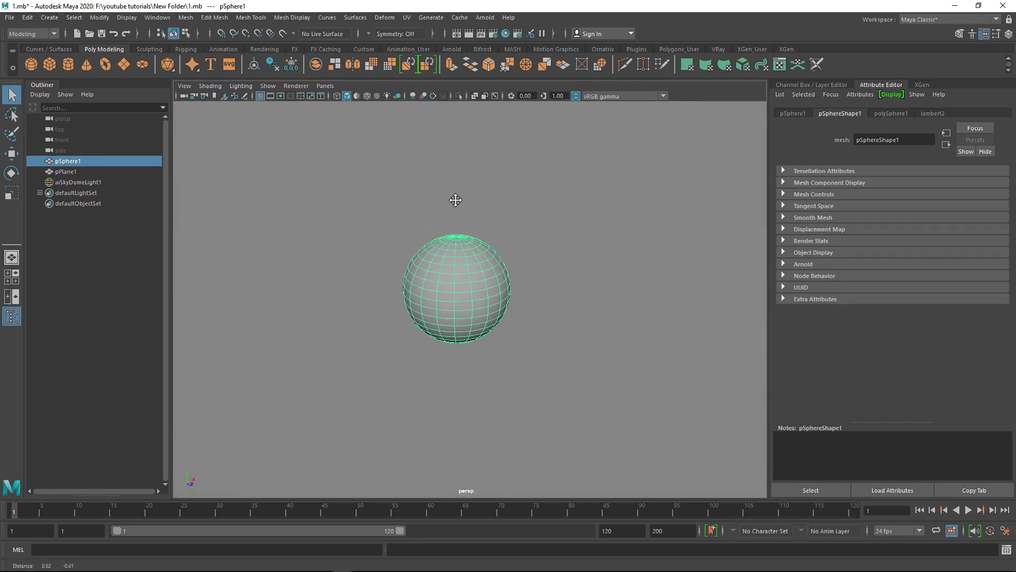
{"action": "scroll", "coordinate": [514, 199], "scroll_direction": "up", "scroll_amount": 2}
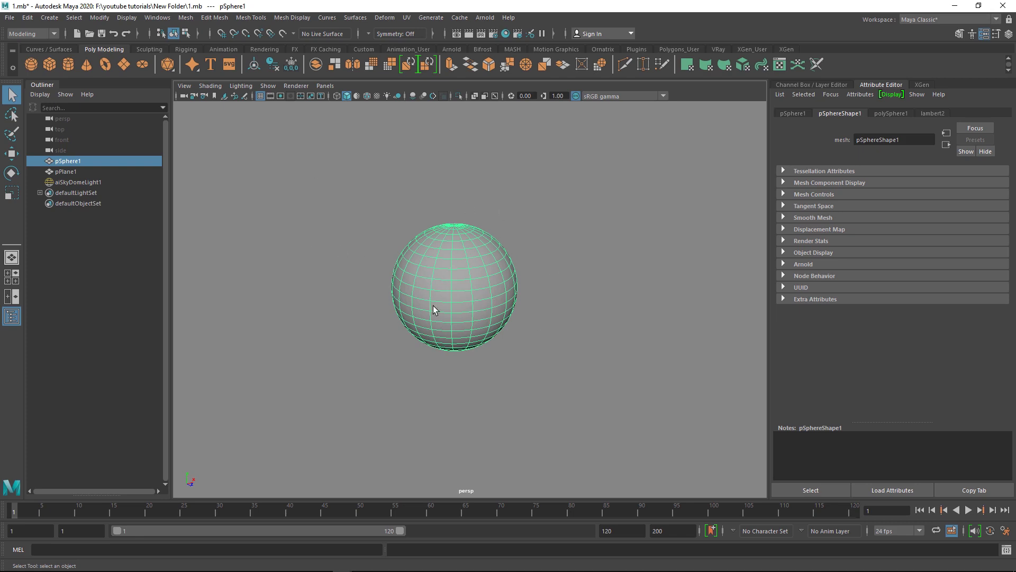
Assign a new Arnold aiStandardSurface material to the sphere
{"action": "right_click", "coordinate": [462, 265]}
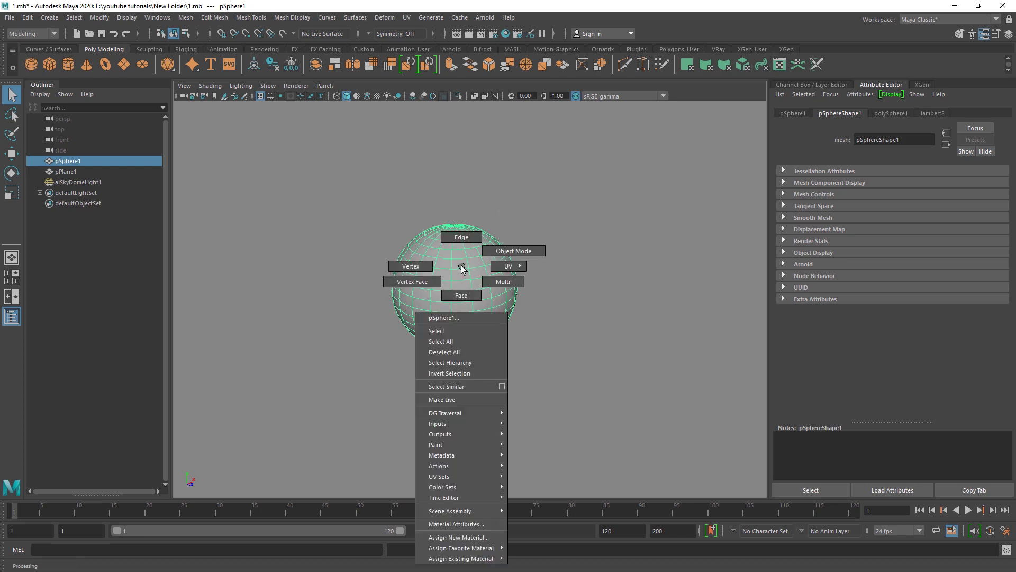
{"action": "left_click", "coordinate": [457, 538]}
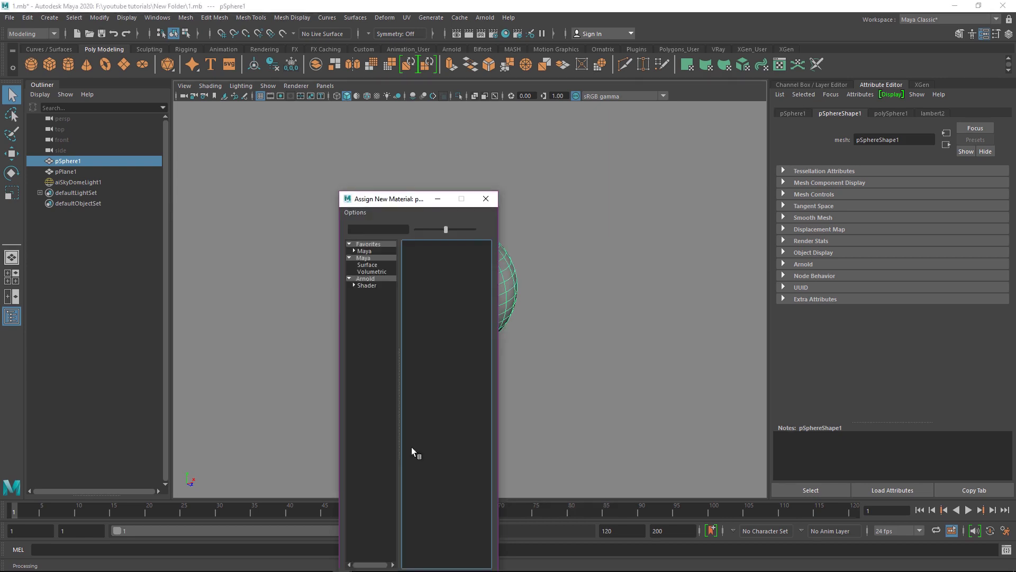
{"action": "left_click", "coordinate": [364, 279]}
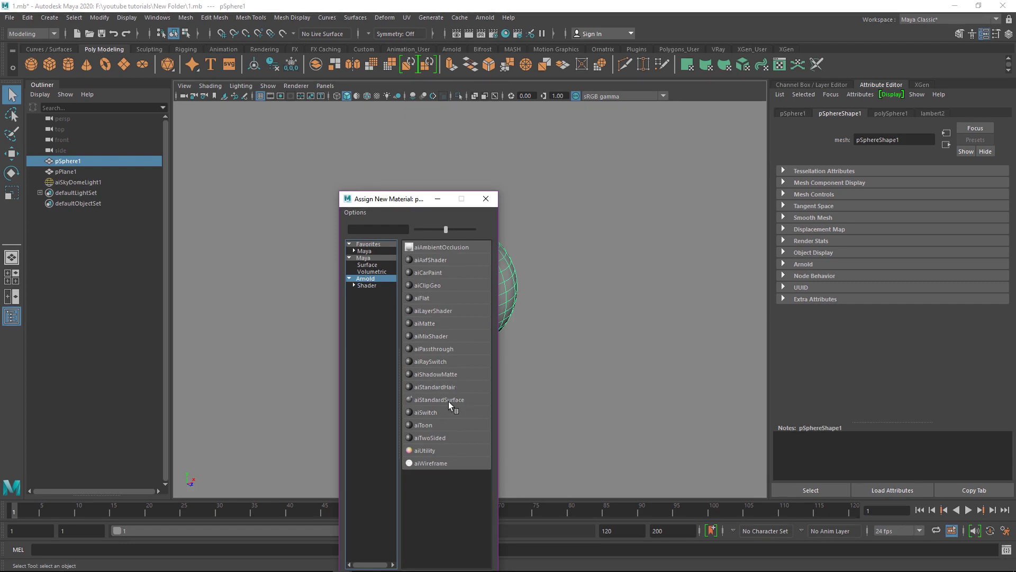
{"action": "left_click", "coordinate": [466, 400]}
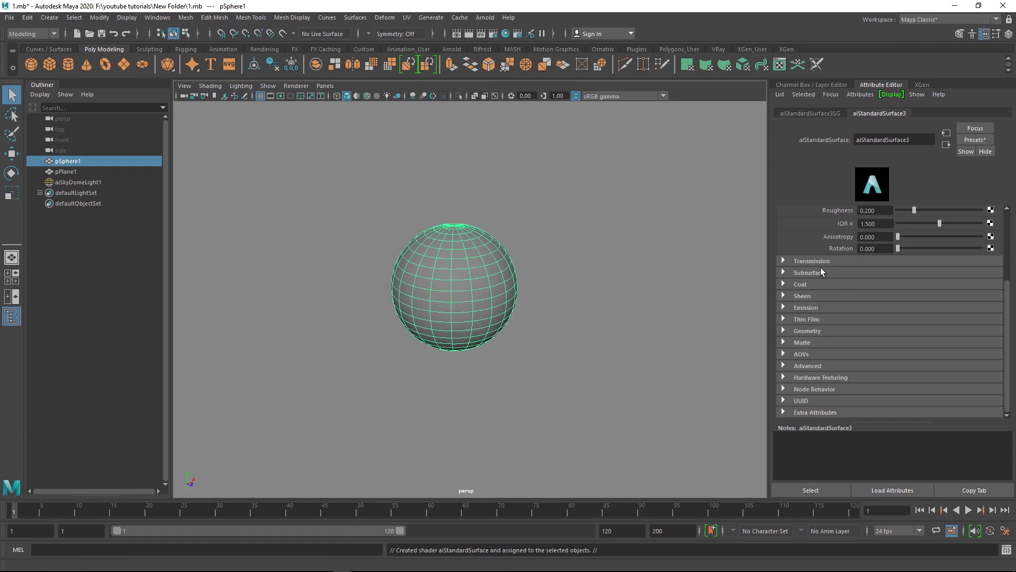
Rename the sphere's aiStandardSurface material to Scales
{"action": "scroll", "coordinate": [820, 268], "scroll_direction": "up", "scroll_amount": 5}
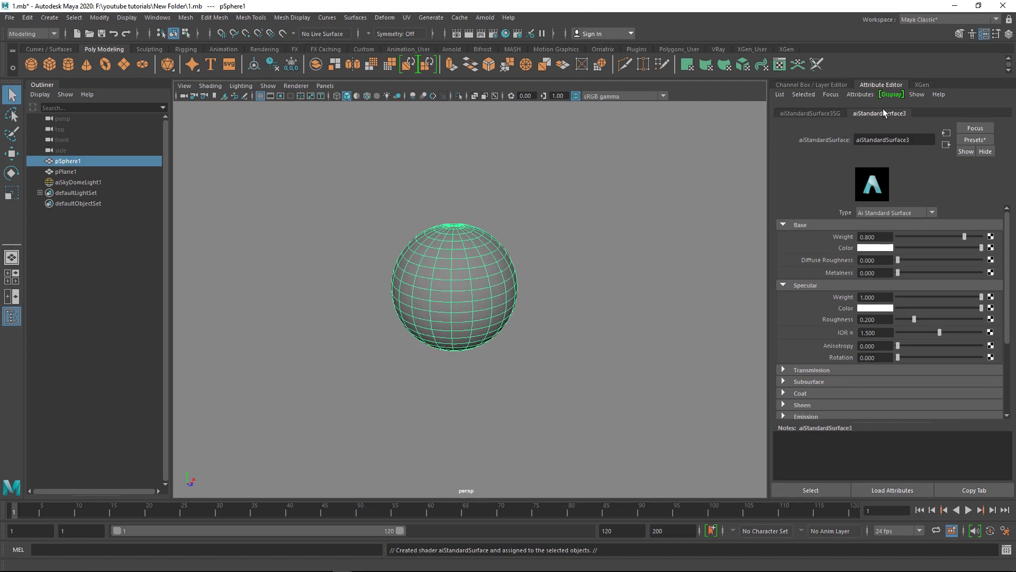
{"action": "left_click_drag", "start_coordinate": [913, 137], "coordinate": [859, 110]}
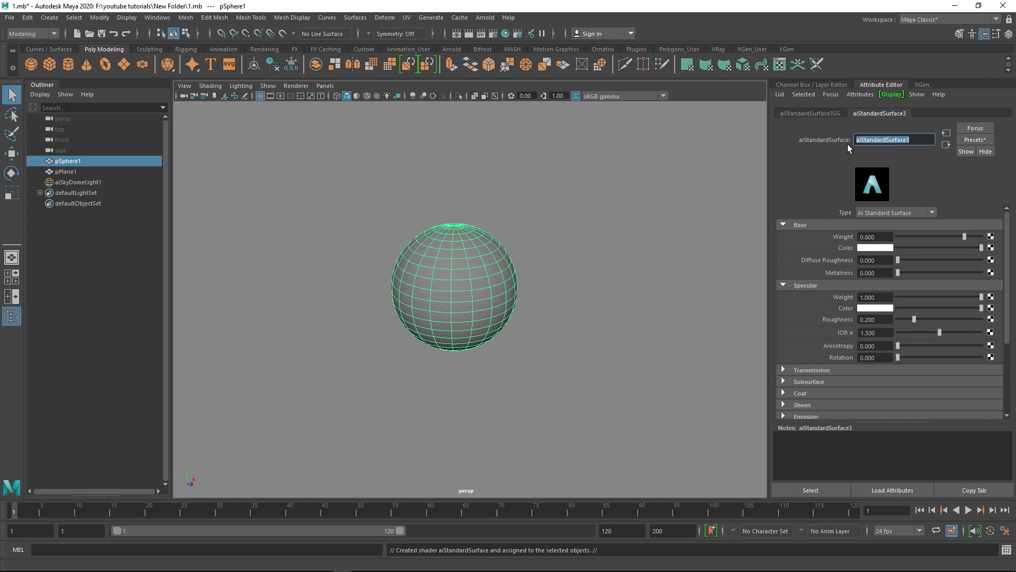
{"action": "type", "text": "q"}
{"action": "type", "text": "cal"}
{"action": "type", "text": "es"}
{"action": "key", "text": "Return"}
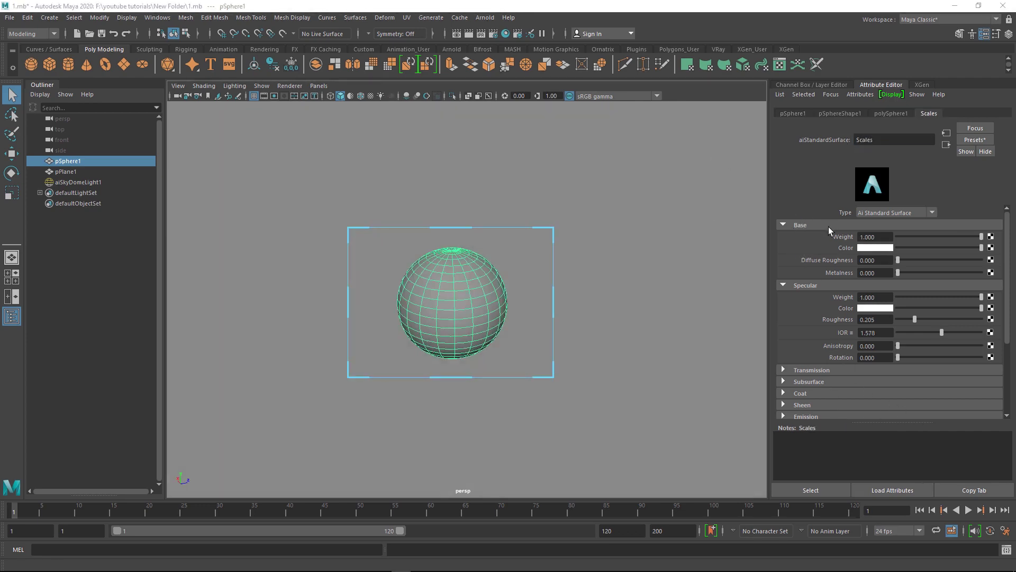
{"action": "scroll", "coordinate": [805, 401], "scroll_direction": "down", "scroll_amount": 2}
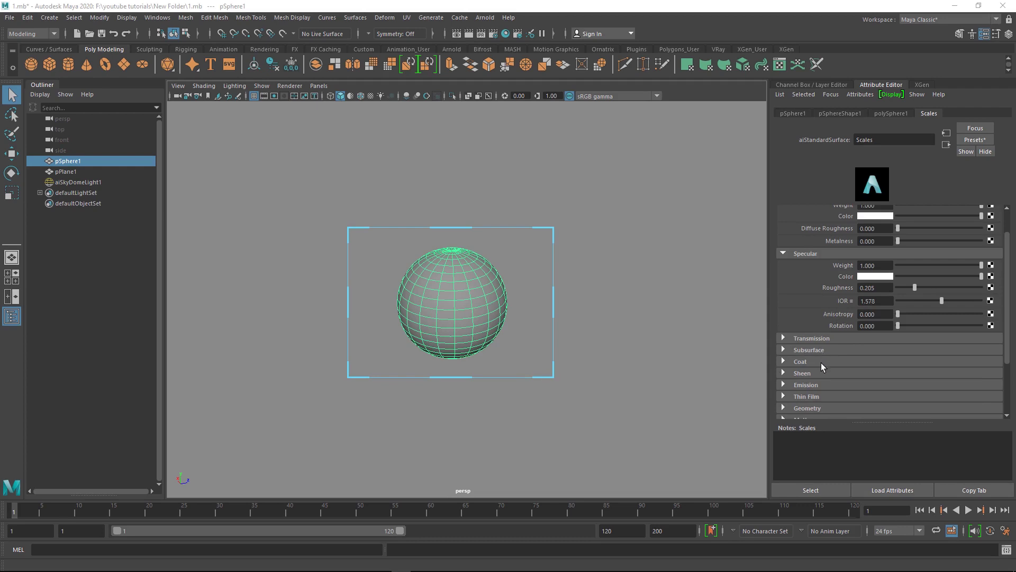
{"action": "scroll", "coordinate": [864, 377], "scroll_direction": "down", "scroll_amount": 3}
{"action": "scroll", "coordinate": [870, 323], "scroll_direction": "up", "scroll_amount": 5}
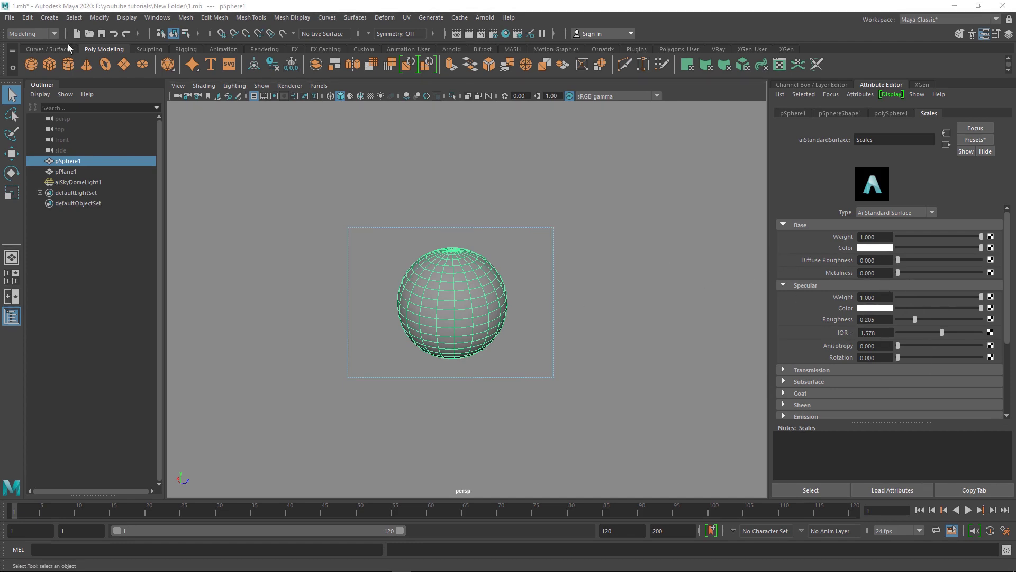
Open the perspective view's Arnold renderer options, start the live render, and select the ground plane to see the sphere without its wireframe
{"action": "left_click", "coordinate": [290, 86]}
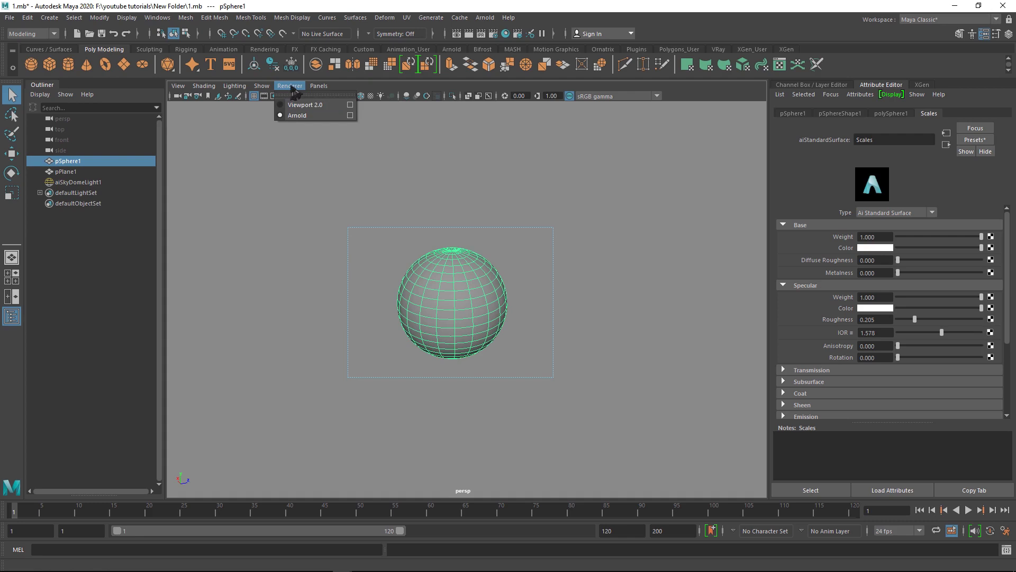
{"action": "left_click", "coordinate": [304, 115]}
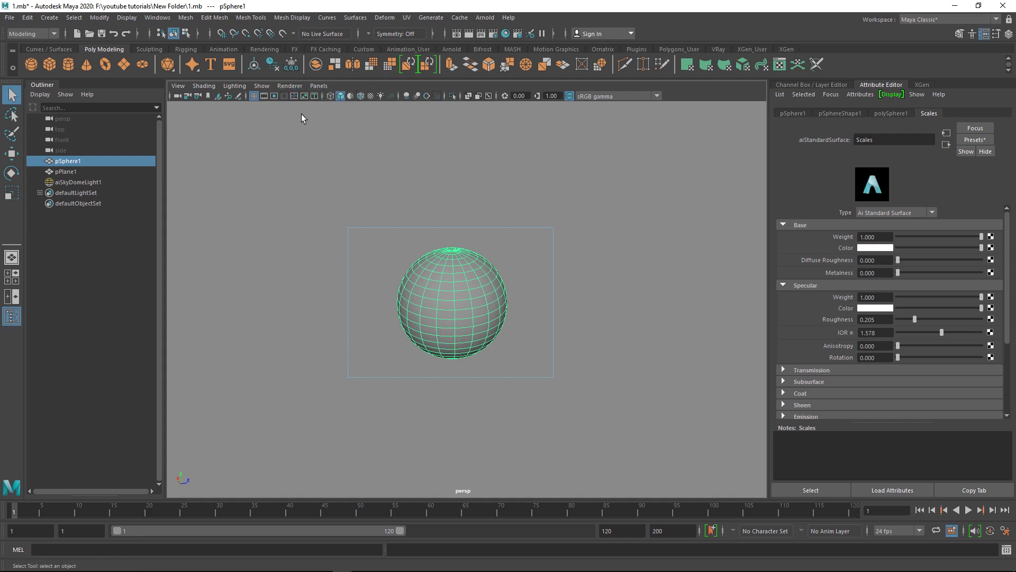
{"action": "left_click", "coordinate": [290, 86]}
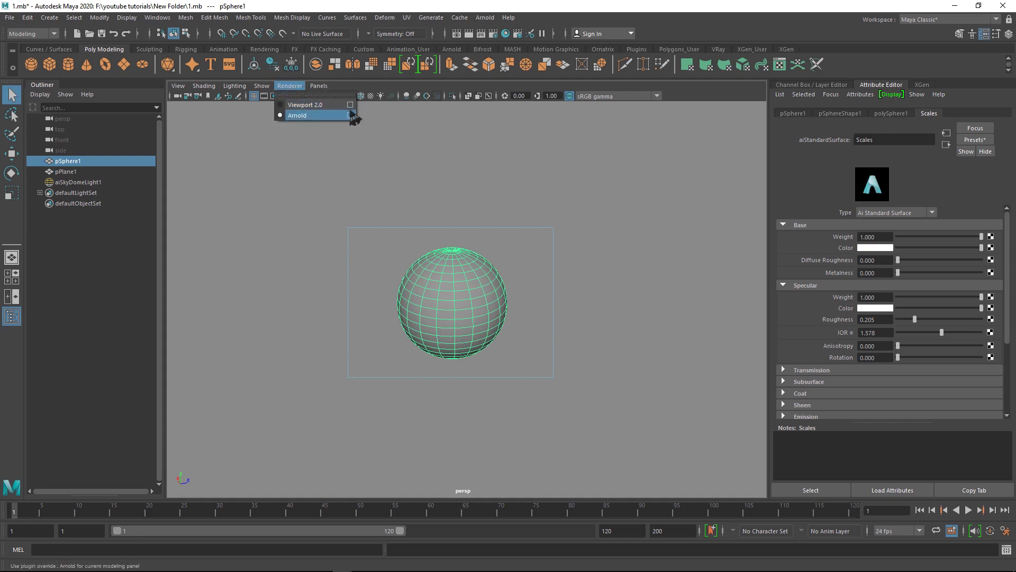
{"action": "left_click", "coordinate": [350, 115]}
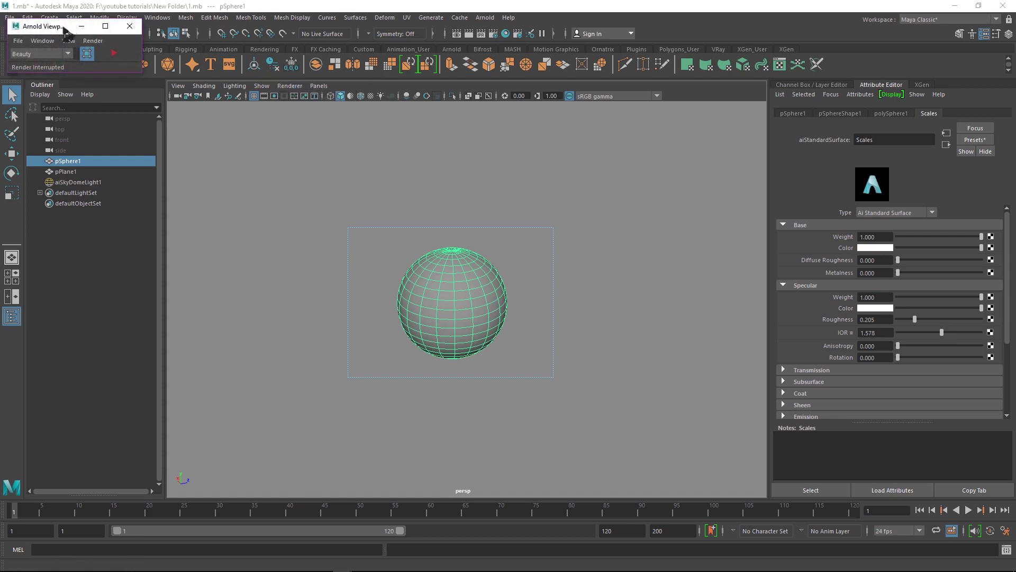
{"action": "left_click", "coordinate": [115, 54]}
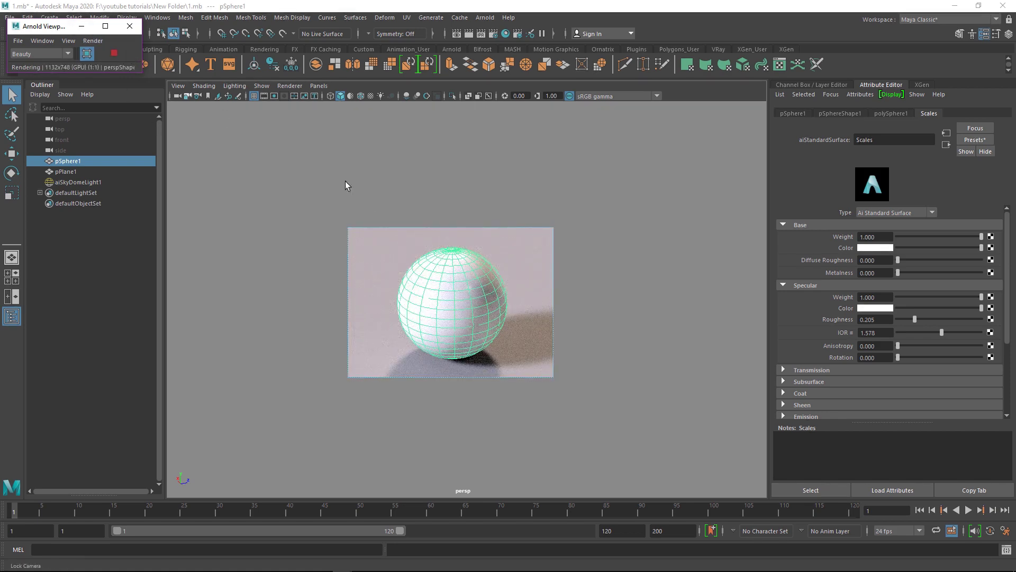
{"action": "left_click", "coordinate": [533, 278]}
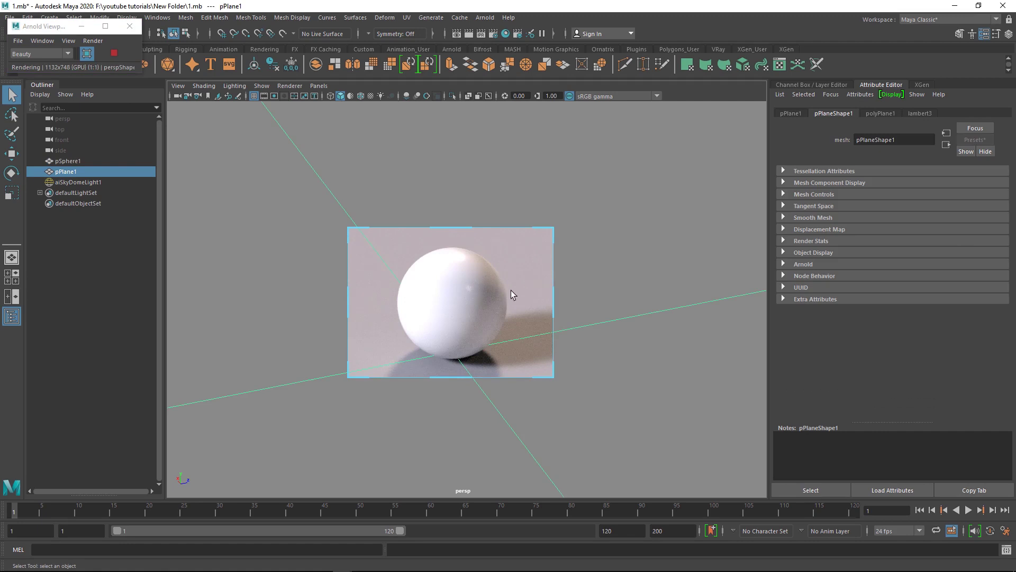
Review the Arnold camera (AA) sampling and the render device in the render settings, and close them
{"action": "left_click", "coordinate": [493, 36]}
{"action": "left_click", "coordinate": [264, 196]}
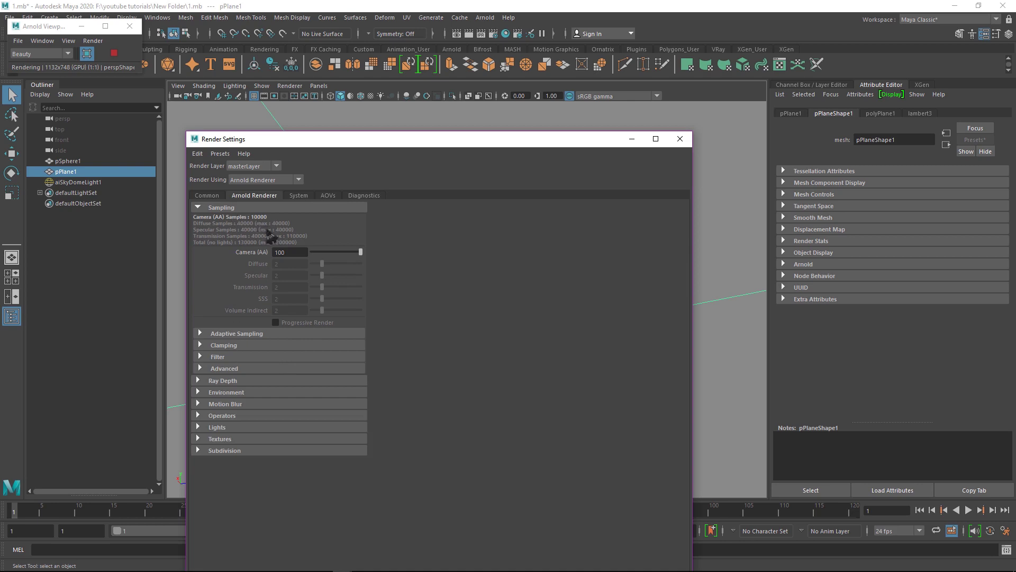
{"action": "left_click", "coordinate": [298, 197]}
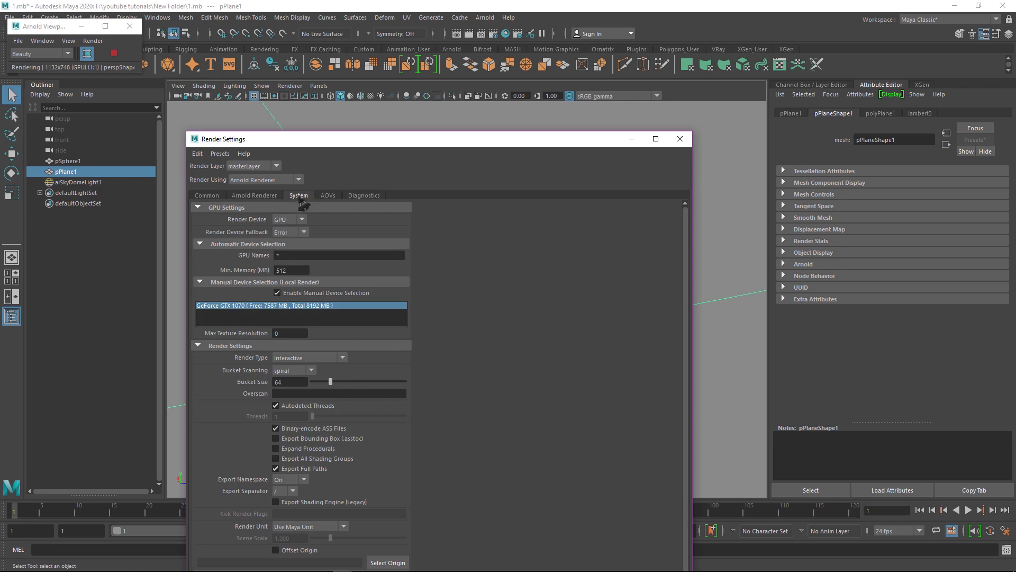
{"action": "left_click", "coordinate": [269, 199]}
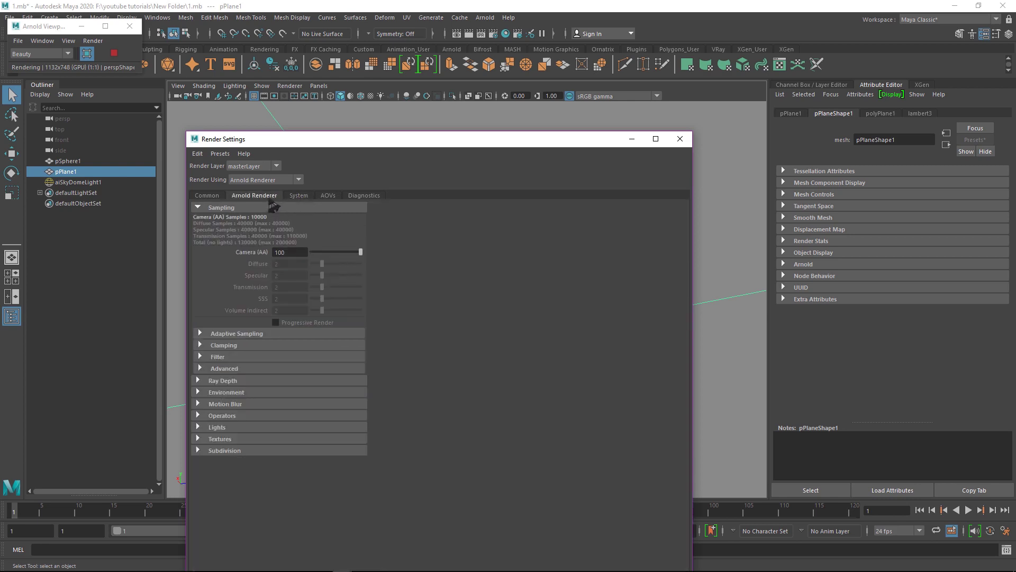
{"action": "left_click", "coordinate": [334, 252]}
{"action": "left_click", "coordinate": [680, 139]}
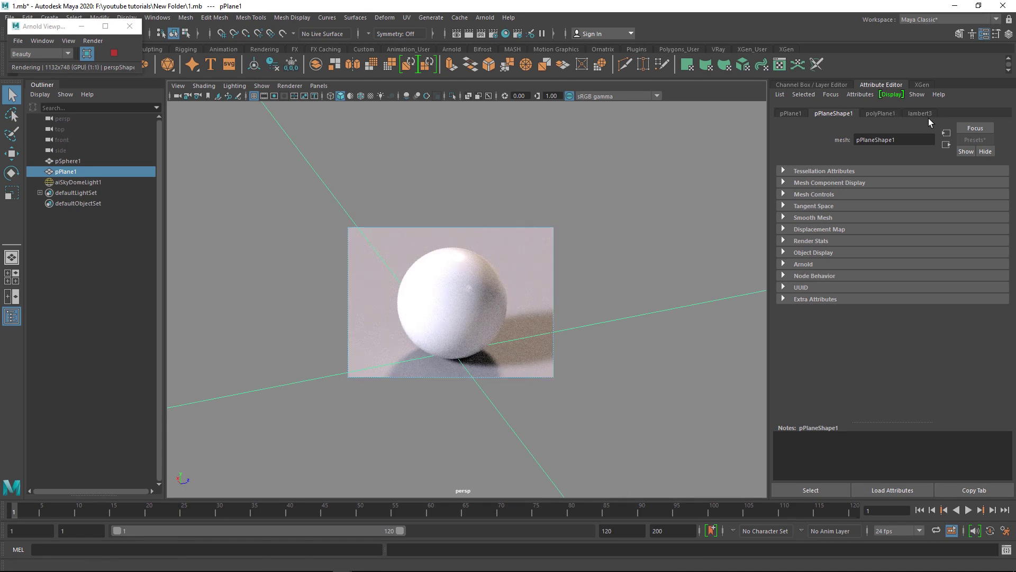
Reselect the sphere and set the Scales material's base color to saturated red
{"action": "left_click", "coordinate": [442, 296]}
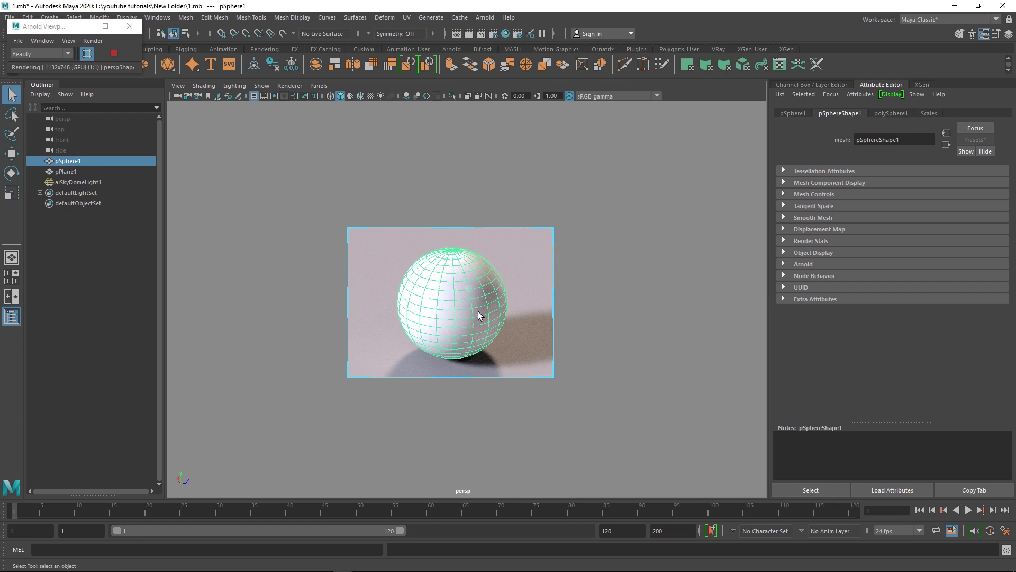
{"action": "left_click", "coordinate": [926, 113]}
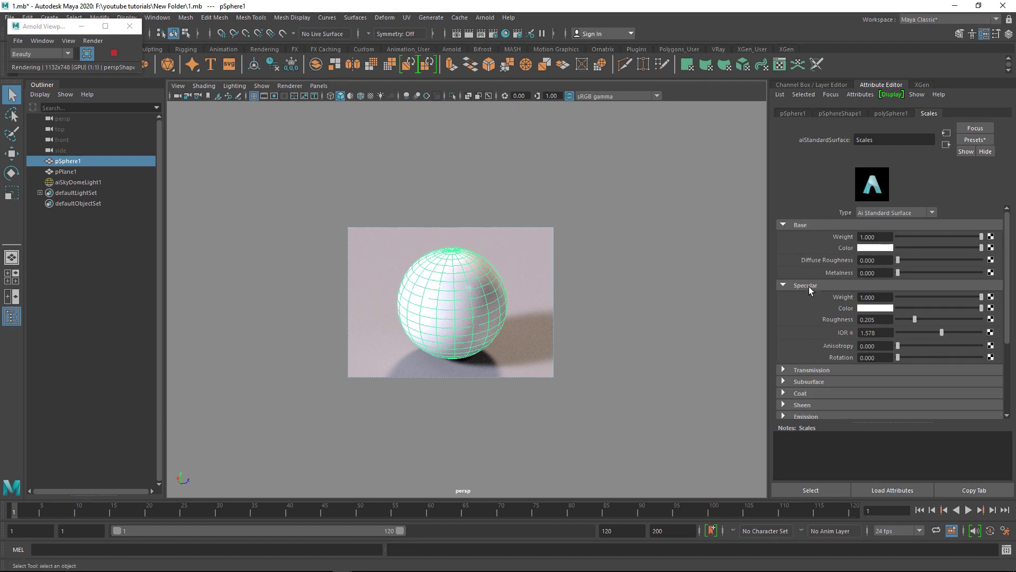
{"action": "left_click", "coordinate": [873, 246]}
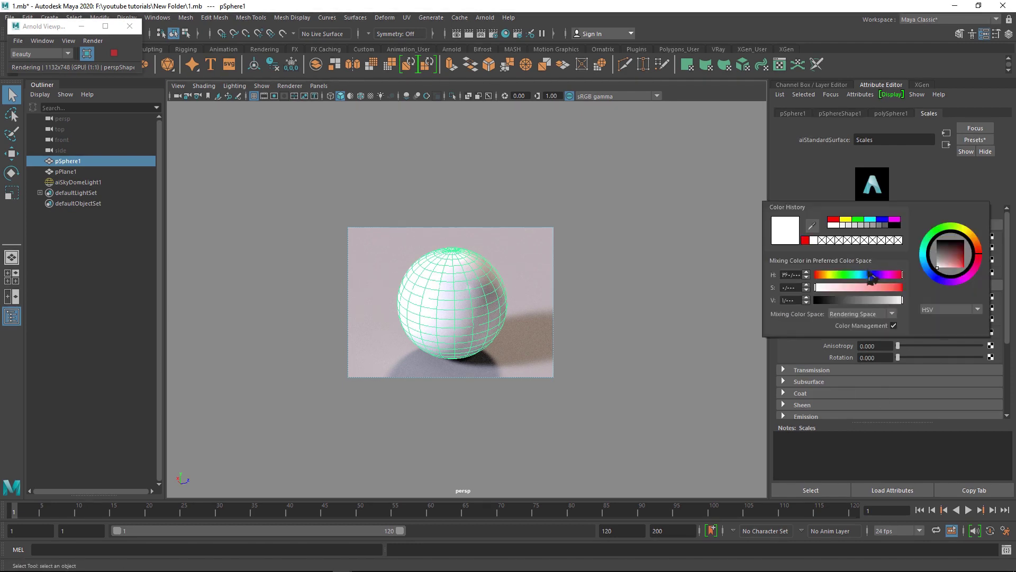
{"action": "left_click", "coordinate": [898, 287]}
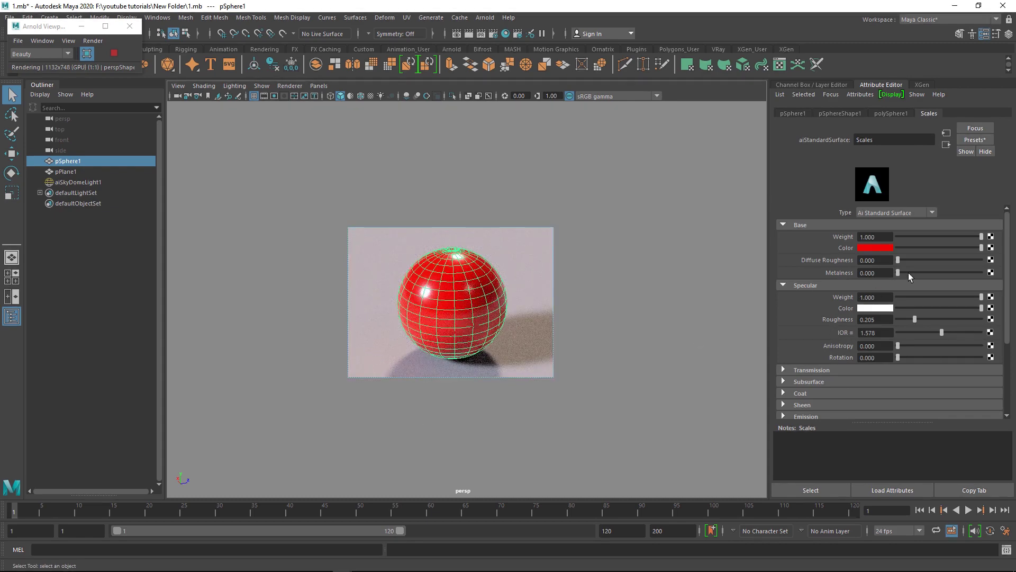
Set the Scales material's metalness to 1 and specular roughness to 0, undoing a trial specular weight change, and view the sphere unselected
{"action": "left_click_drag", "start_coordinate": [908, 272], "coordinate": [982, 272]}
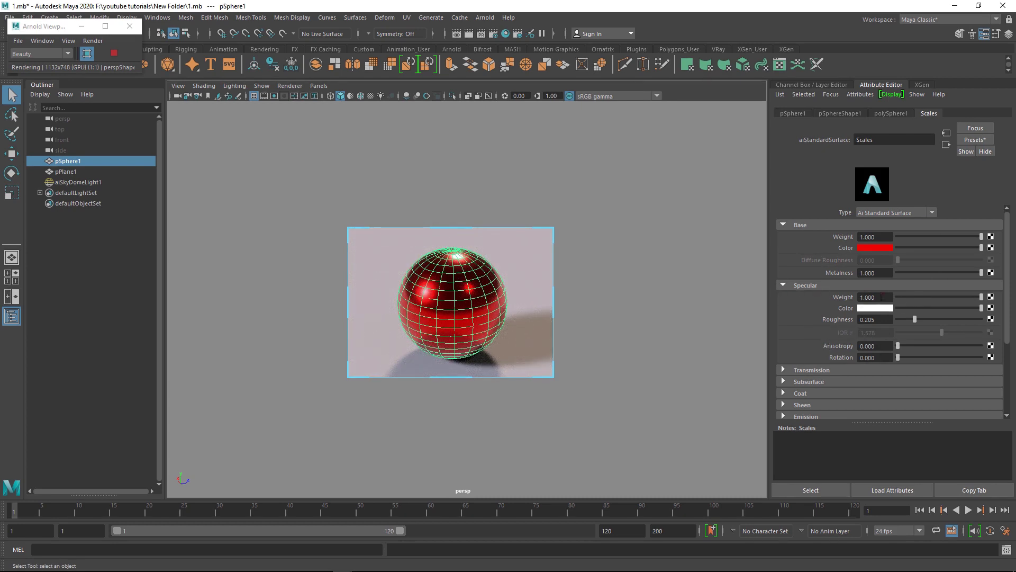
{"action": "left_click_drag", "start_coordinate": [945, 297], "coordinate": [879, 299]}
{"action": "key", "text": "ctrl+z"}
{"action": "left_click_drag", "start_coordinate": [909, 320], "coordinate": [885, 322]}
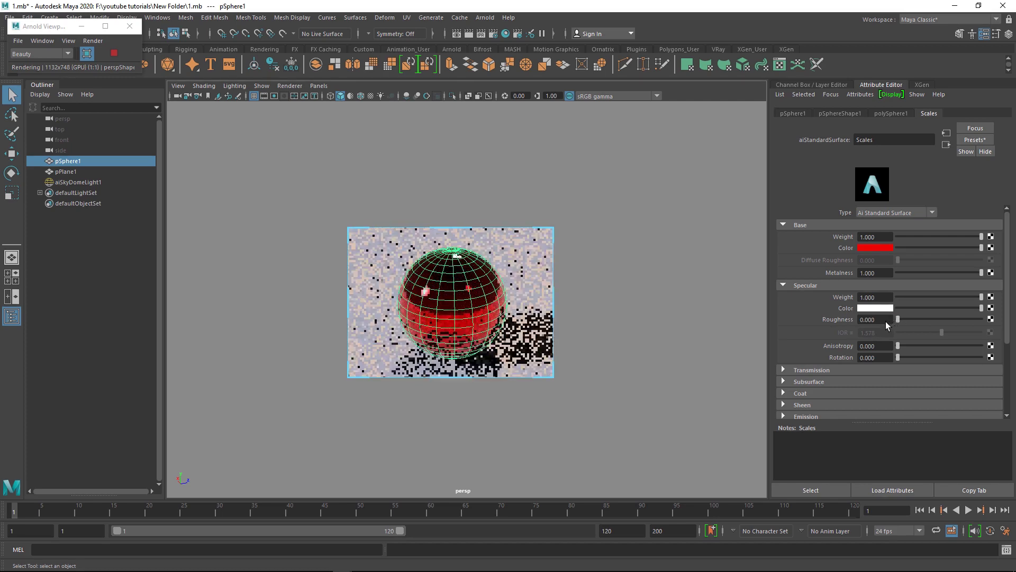
{"action": "left_click", "coordinate": [519, 282]}
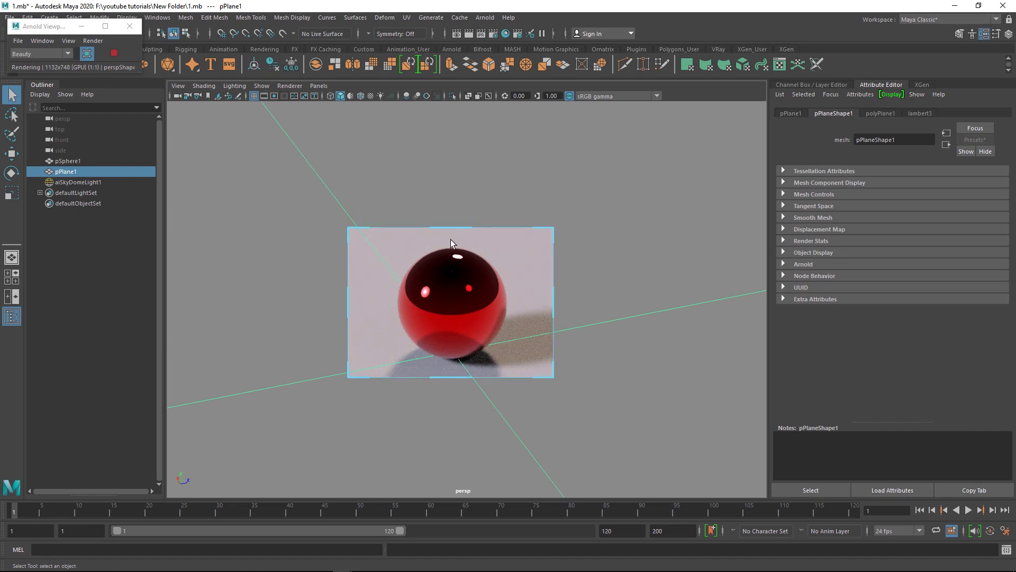
Reselect the sphere, raise the Scales material's specular roughness to 1, and view the sphere unselected
{"action": "left_click", "coordinate": [920, 113]}
{"action": "left_click", "coordinate": [495, 310]}
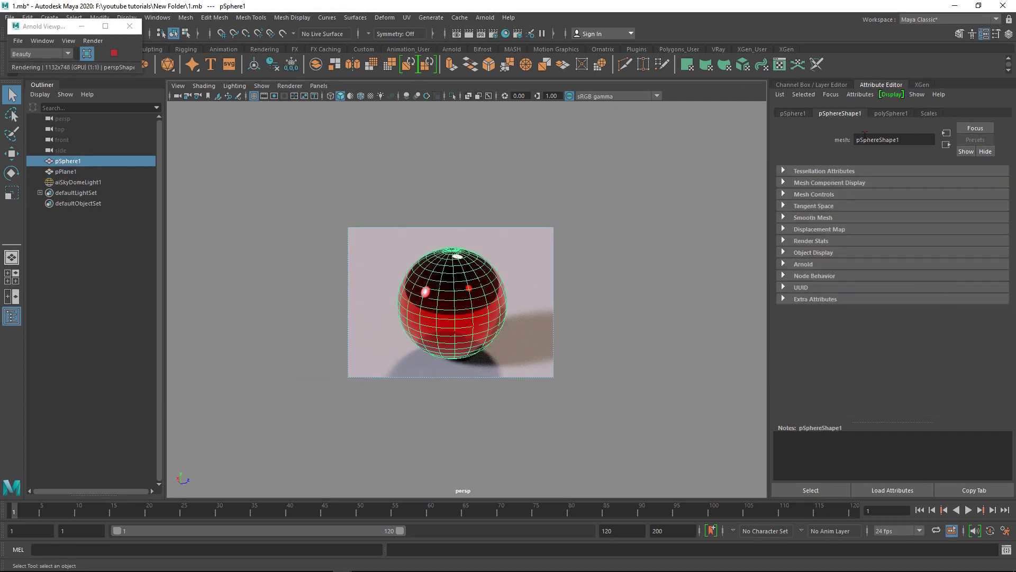
{"action": "left_click", "coordinate": [929, 113]}
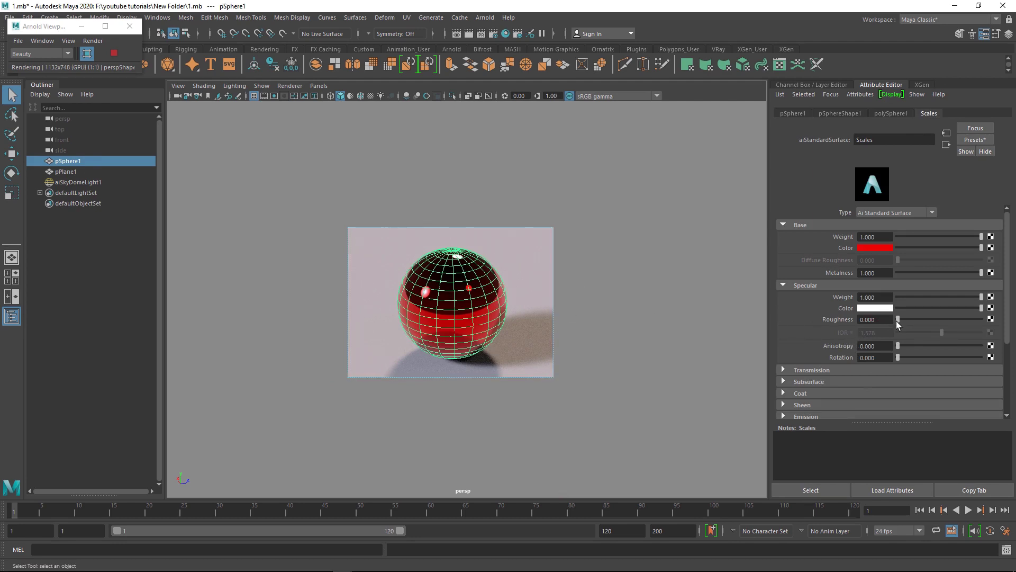
{"action": "left_click_drag", "start_coordinate": [904, 320], "coordinate": [983, 319]}
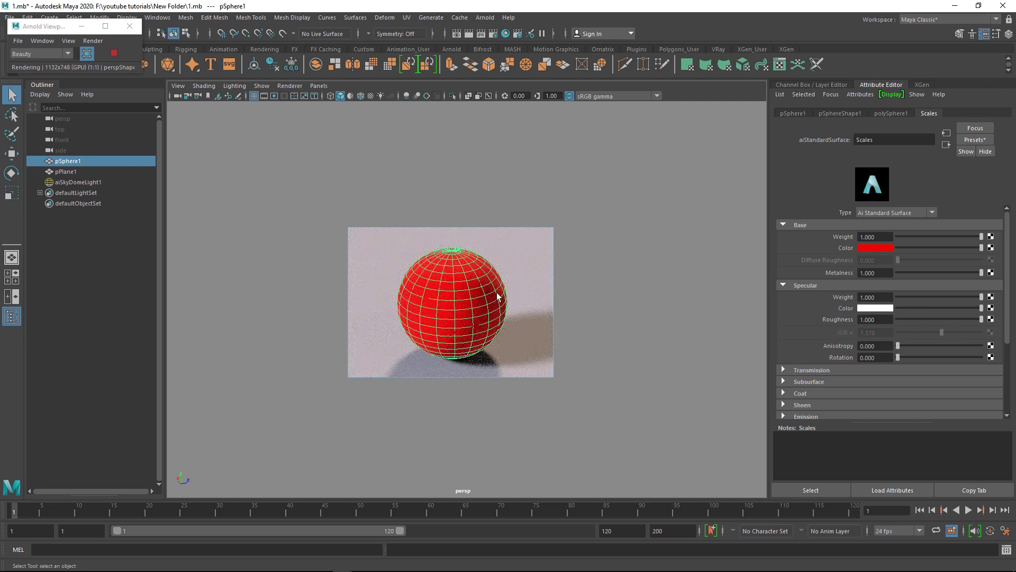
{"action": "left_click", "coordinate": [514, 325]}
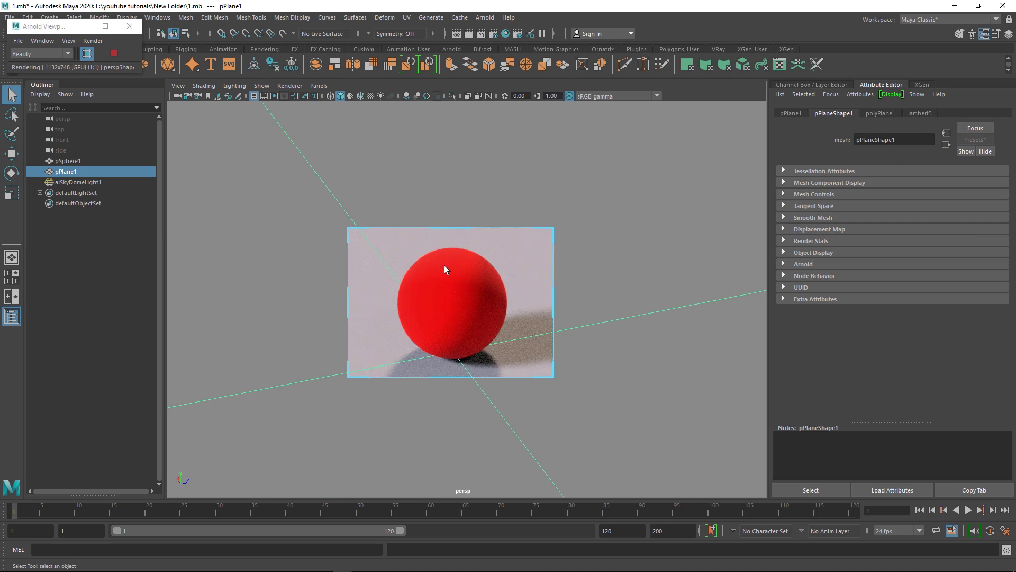
Reselect the sphere and set the Scales material's specular roughness to about 0.212 and metalness to 0
{"action": "left_click", "coordinate": [465, 305]}
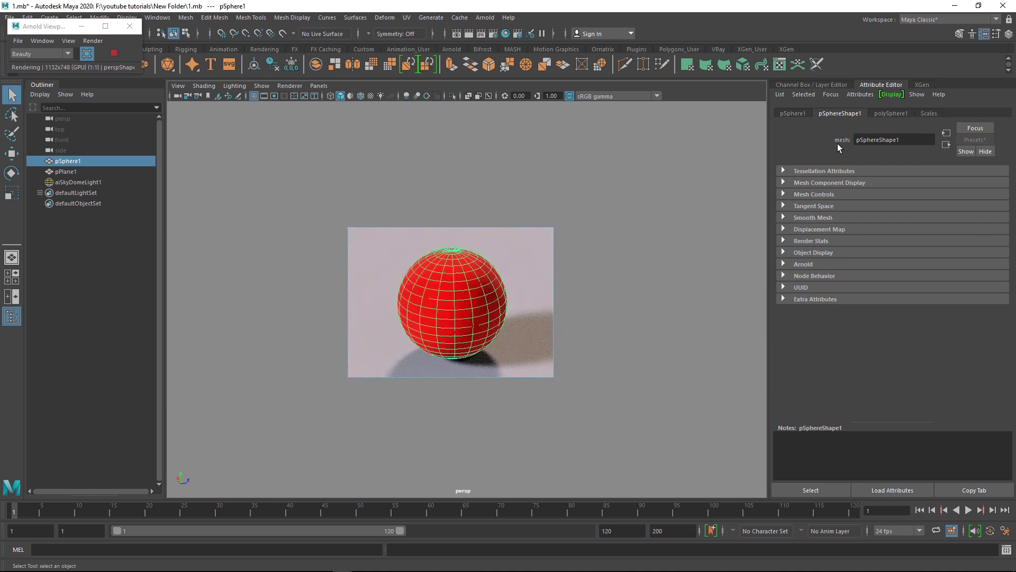
{"action": "left_click", "coordinate": [929, 113]}
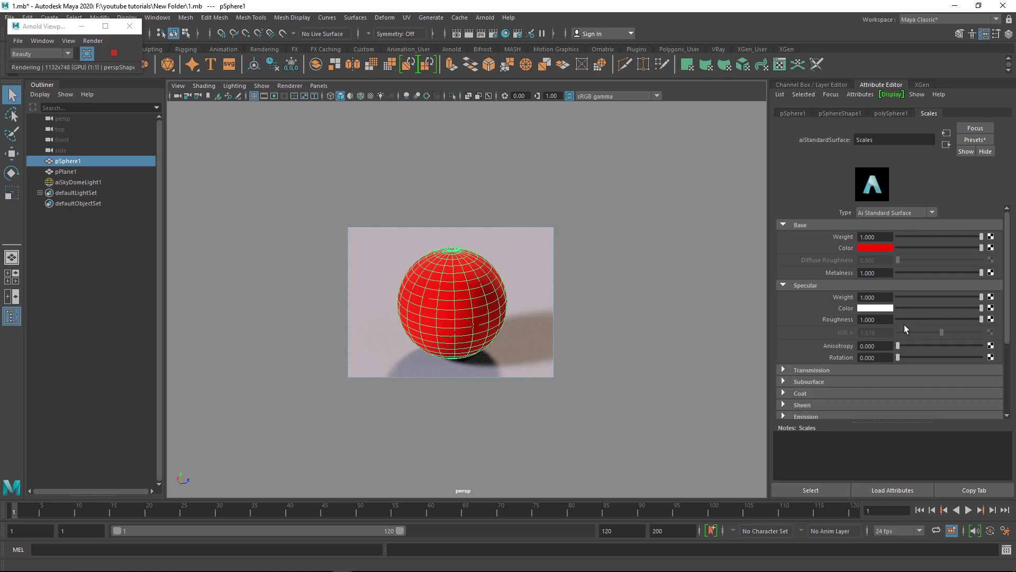
{"action": "left_click_drag", "start_coordinate": [923, 319], "coordinate": [915, 319]}
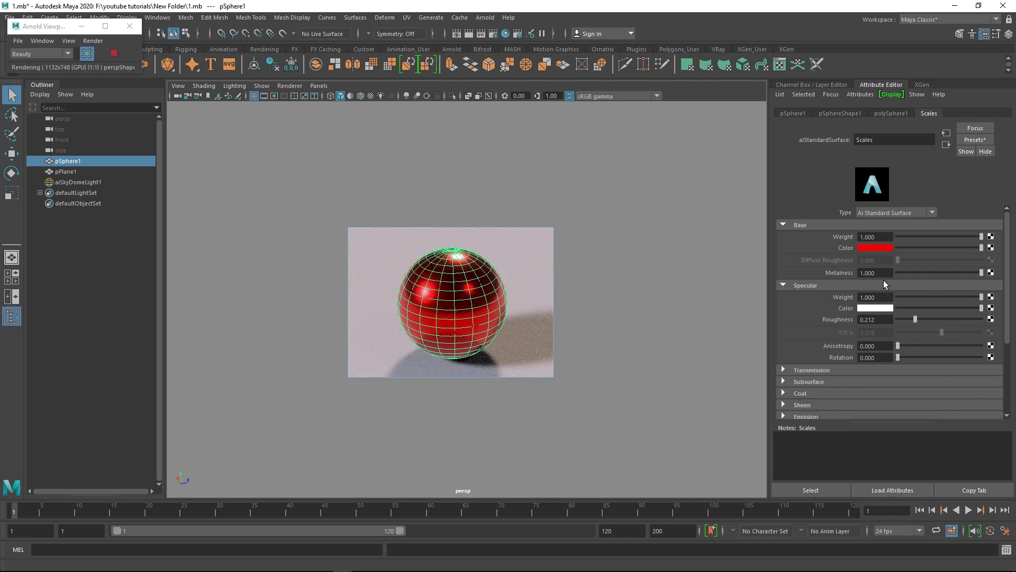
{"action": "left_click_drag", "start_coordinate": [915, 276], "coordinate": [897, 274]}
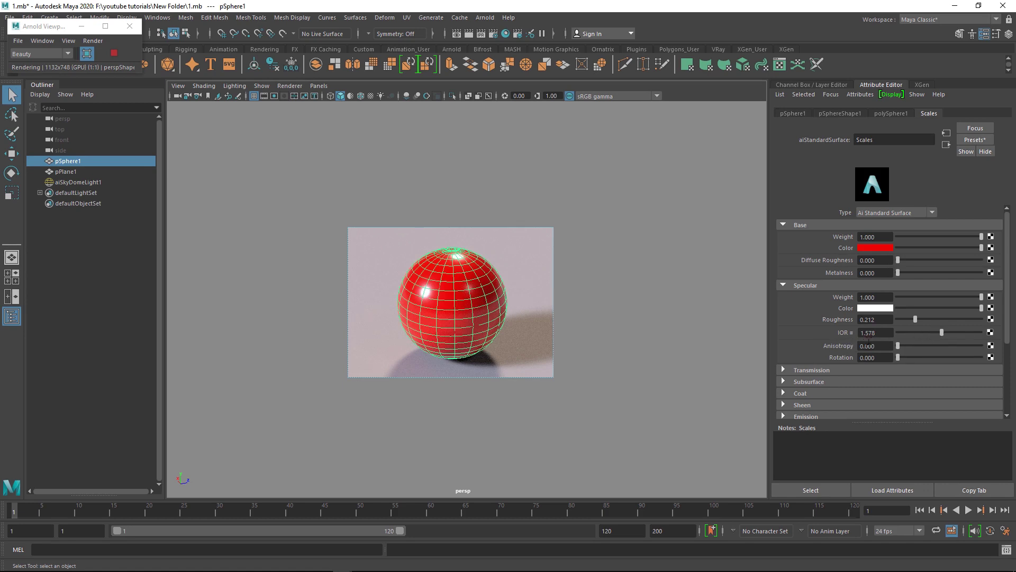
Try specular IOR values between 1.013 and 1.792 on the Scales material to compare the sphere's reflections
{"action": "left_click_drag", "start_coordinate": [936, 333], "coordinate": [926, 332]}
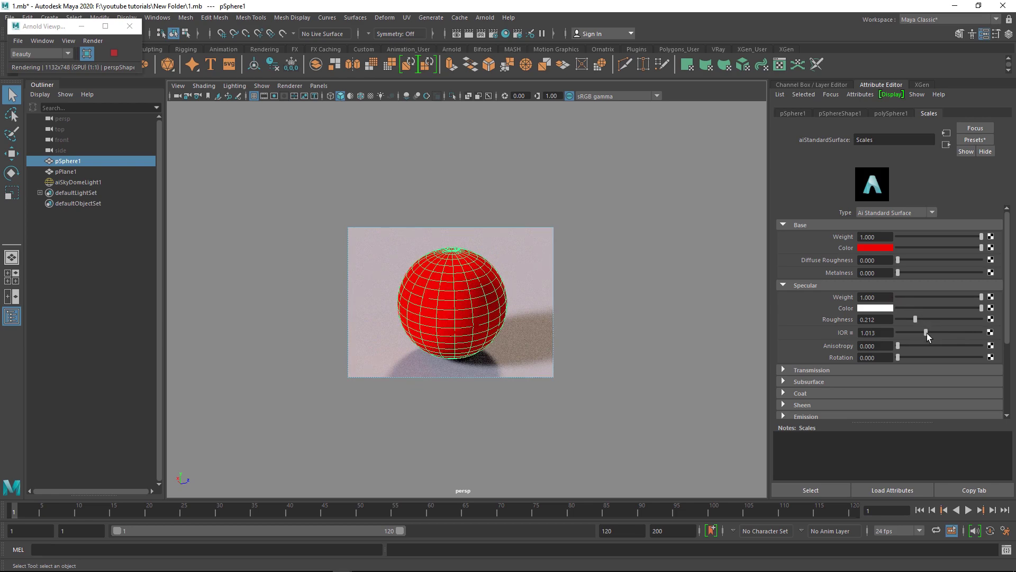
{"action": "left_click_drag", "start_coordinate": [932, 331], "coordinate": [946, 329]}
{"action": "scroll", "coordinate": [389, 286], "scroll_direction": "up", "scroll_amount": 3}
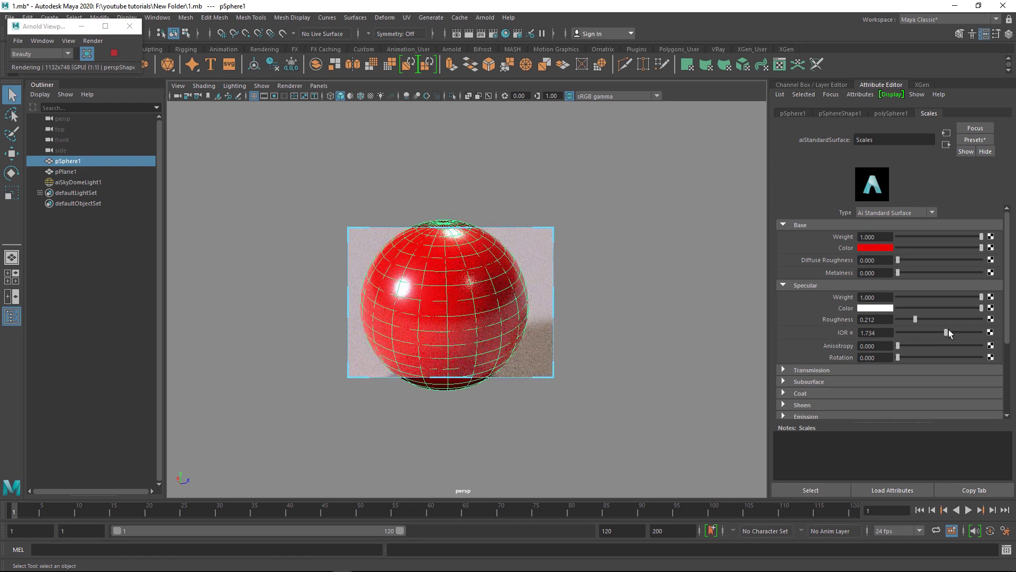
{"action": "left_click", "coordinate": [935, 333]}
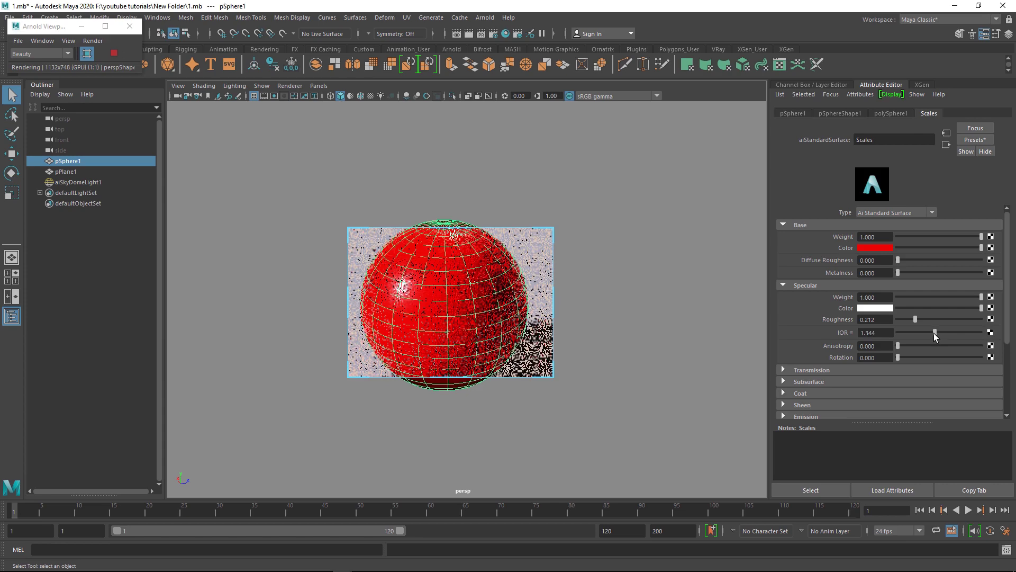
{"action": "left_click_drag", "start_coordinate": [934, 333], "coordinate": [933, 332]}
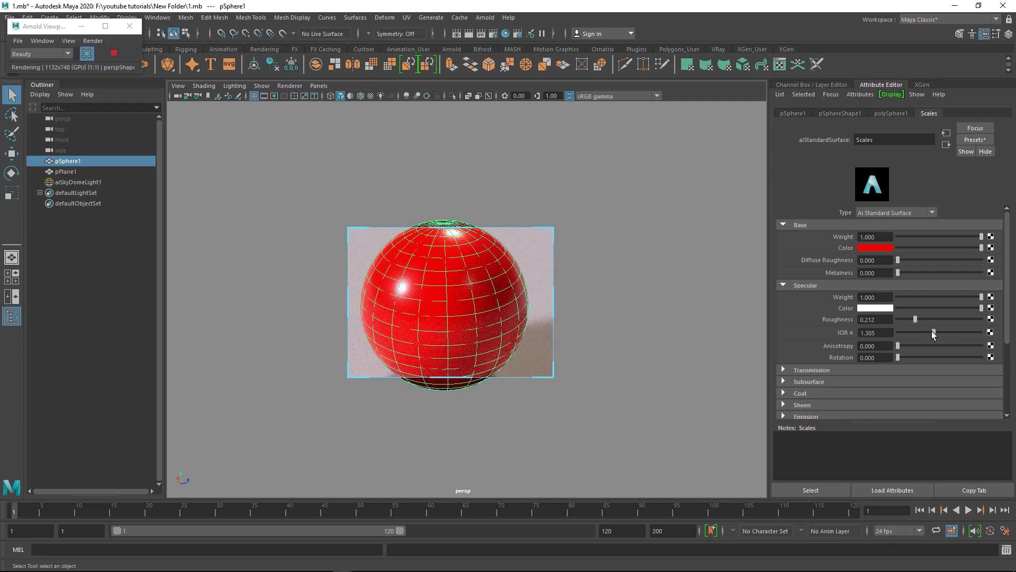
{"action": "left_click_drag", "start_coordinate": [930, 331], "coordinate": [928, 331]}
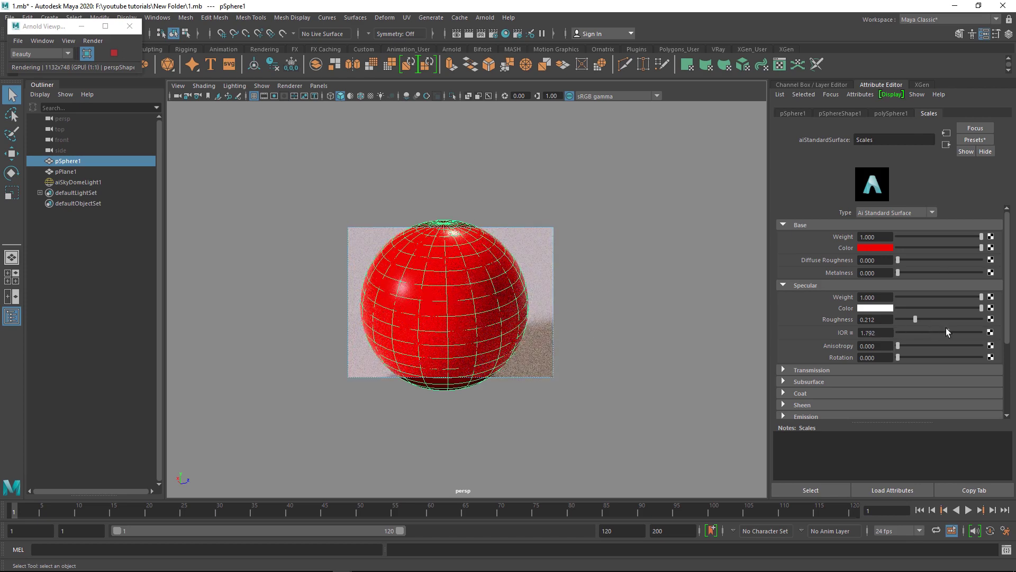
Set the Scales material's specular IOR to about 1.714
{"action": "left_click_drag", "start_coordinate": [947, 332], "coordinate": [939, 331]}
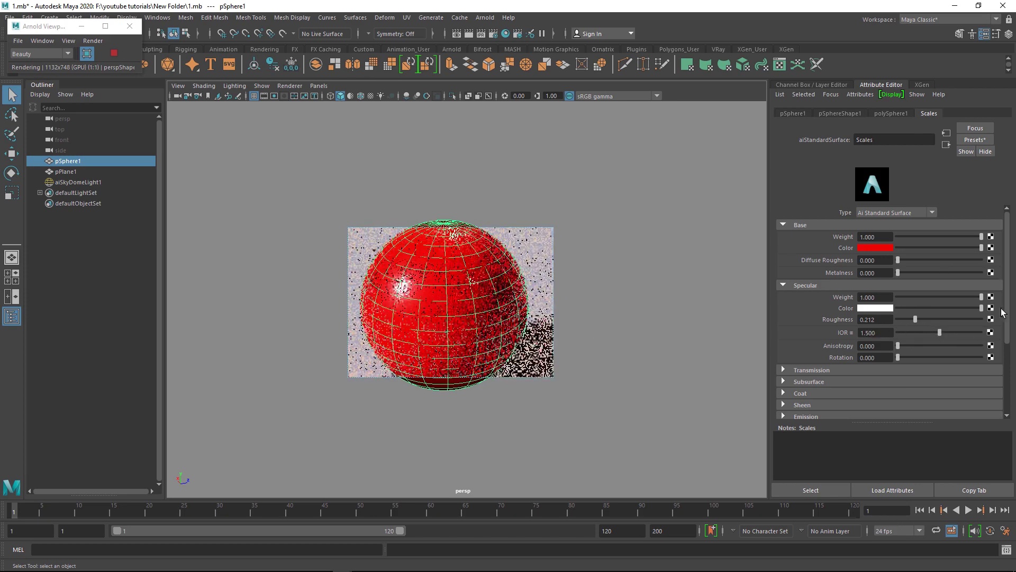
{"action": "left_click_drag", "start_coordinate": [942, 332], "coordinate": [946, 332]}
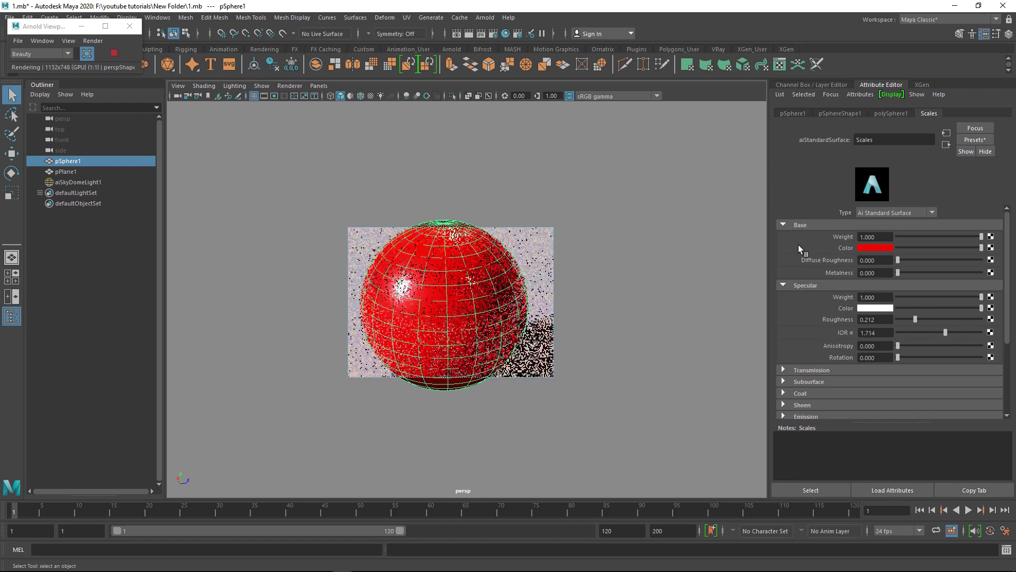
{"action": "scroll", "coordinate": [462, 370], "scroll_direction": "down", "scroll_amount": 2}
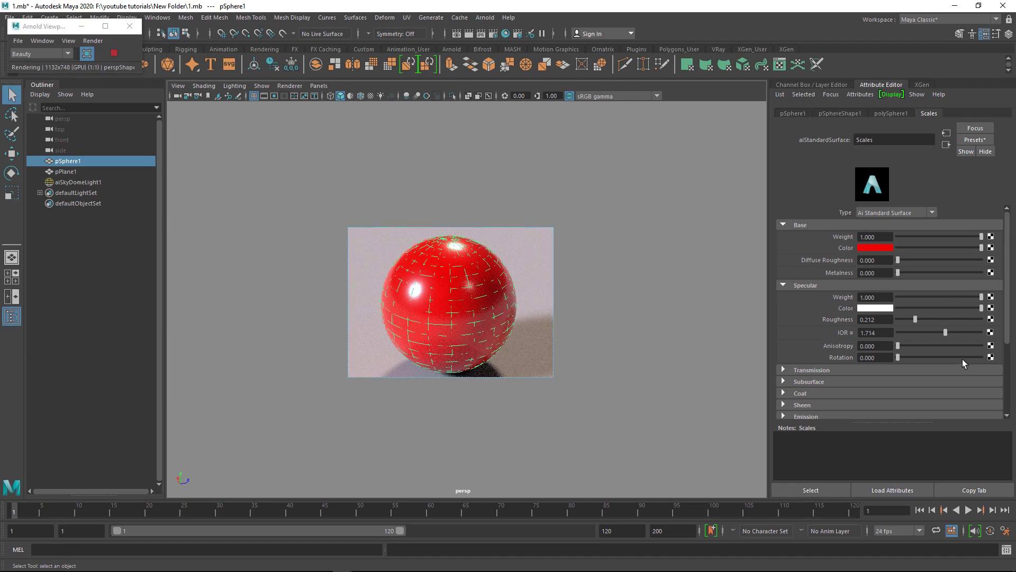
Try the Scales material's specular rotation and return it to 0
{"action": "mouse_move", "coordinate": [909, 357]}
{"action": "left_mouse_down"}
{"action": "mouse_move", "coordinate": [930, 354]}
{"action": "mouse_move", "coordinate": [897, 358]}
{"action": "left_mouse_up"}
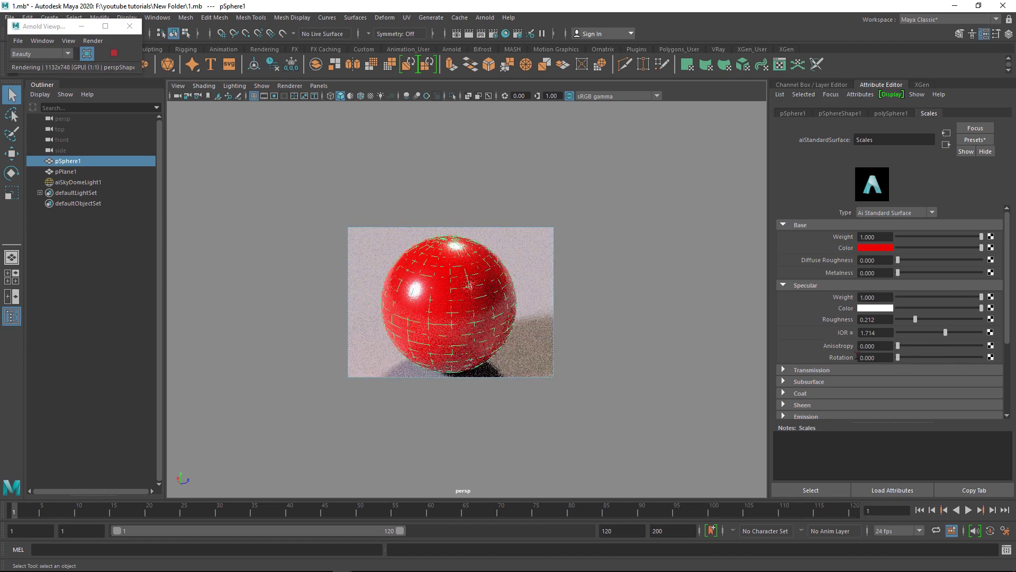
{"action": "scroll", "coordinate": [804, 370], "scroll_direction": "down", "scroll_amount": 3}
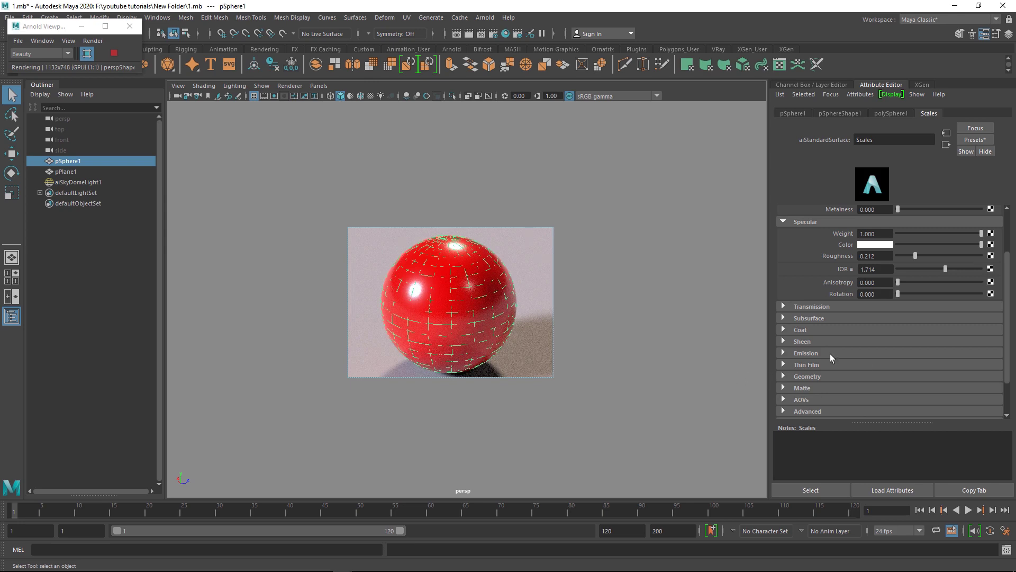
Connect a File texture to the Scales material's bump mapping and set its bump use to Tangent Space Normals
{"action": "scroll", "coordinate": [510, 272], "scroll_direction": "down", "scroll_amount": 3}
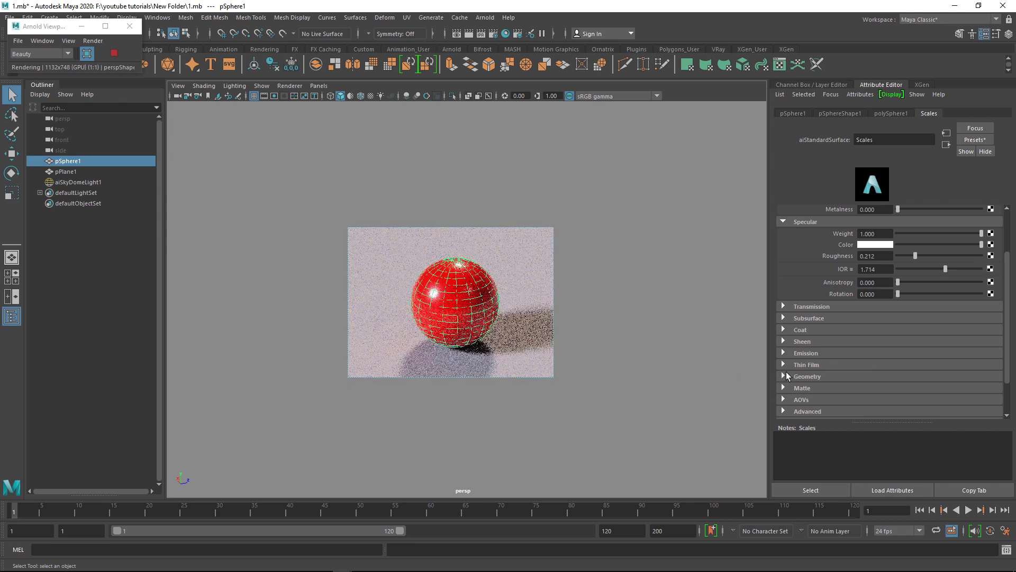
{"action": "left_click", "coordinate": [821, 377]}
{"action": "scroll", "coordinate": [926, 387], "scroll_direction": "down", "scroll_amount": 2}
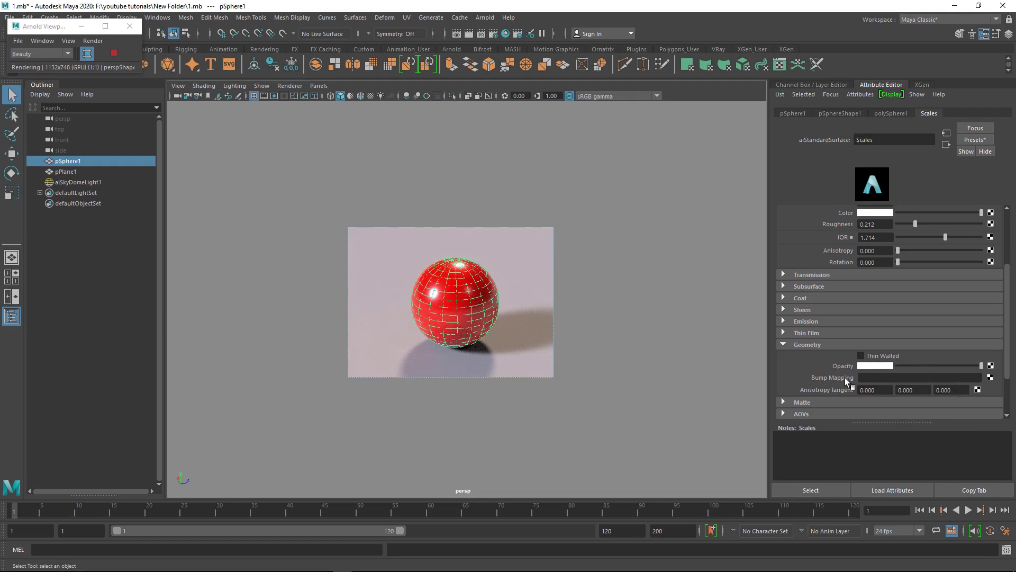
{"action": "left_click", "coordinate": [991, 378]}
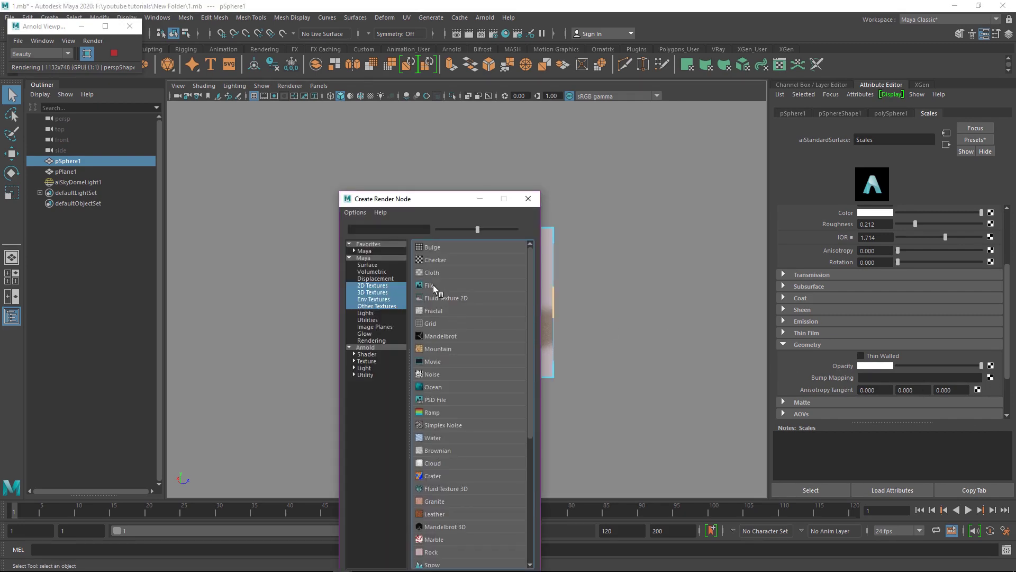
{"action": "left_click", "coordinate": [433, 286]}
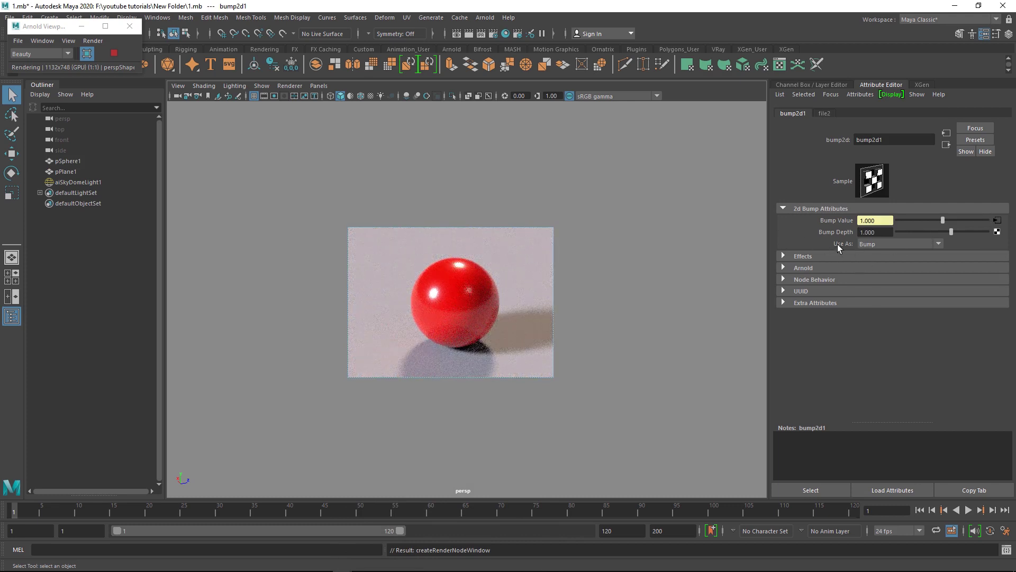
{"action": "left_click", "coordinate": [879, 244]}
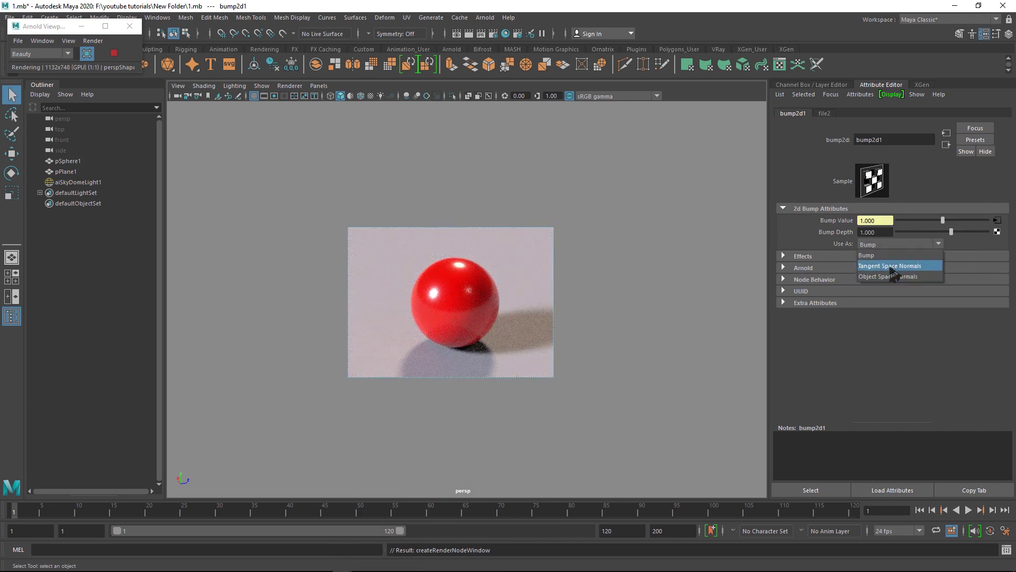
{"action": "left_click", "coordinate": [892, 266]}
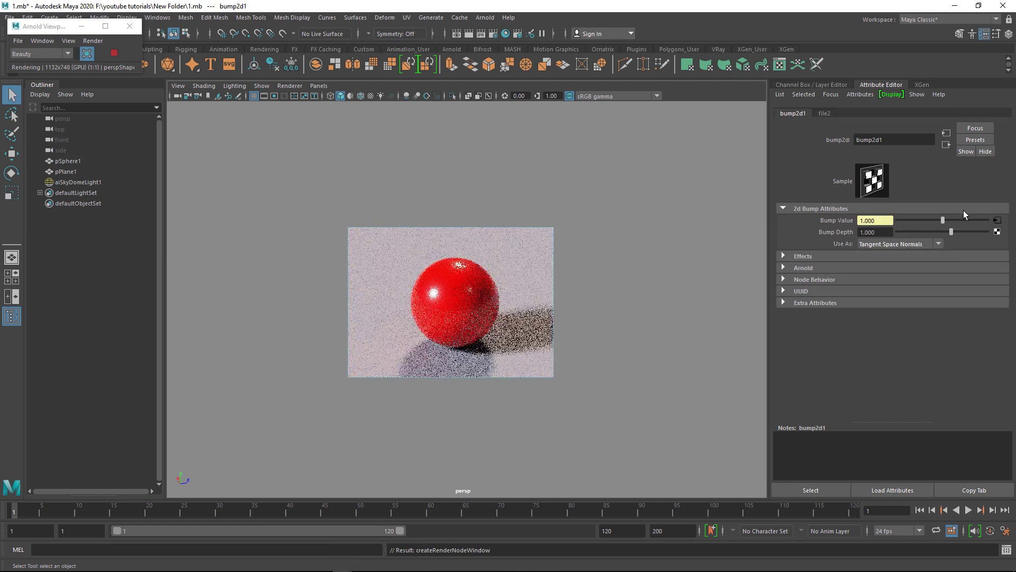
Load Sphere_initialShadingGroup_Normal.tx into the bump's file texture with the Raw color space
{"action": "left_click", "coordinate": [998, 221]}
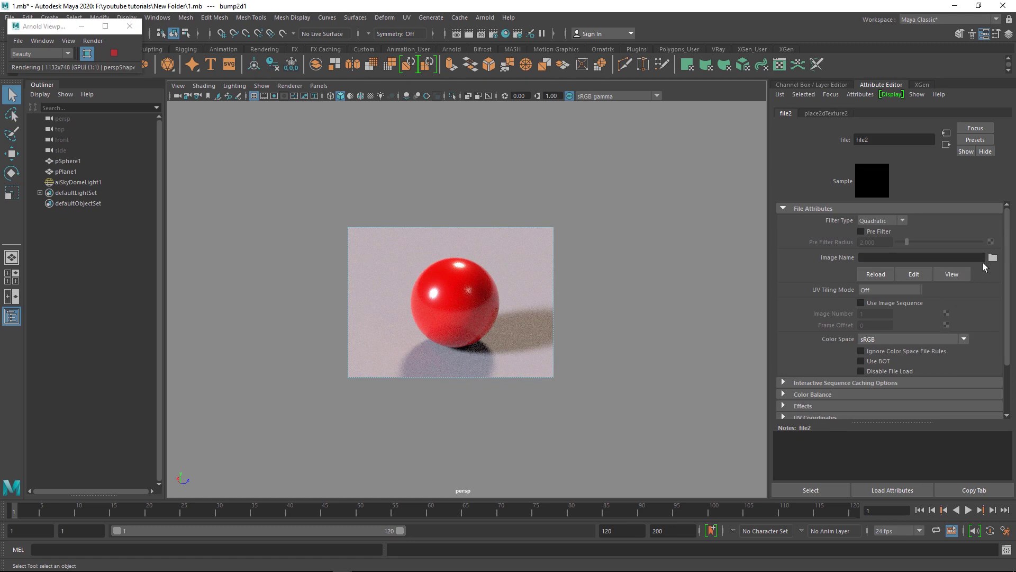
{"action": "left_click", "coordinate": [993, 258]}
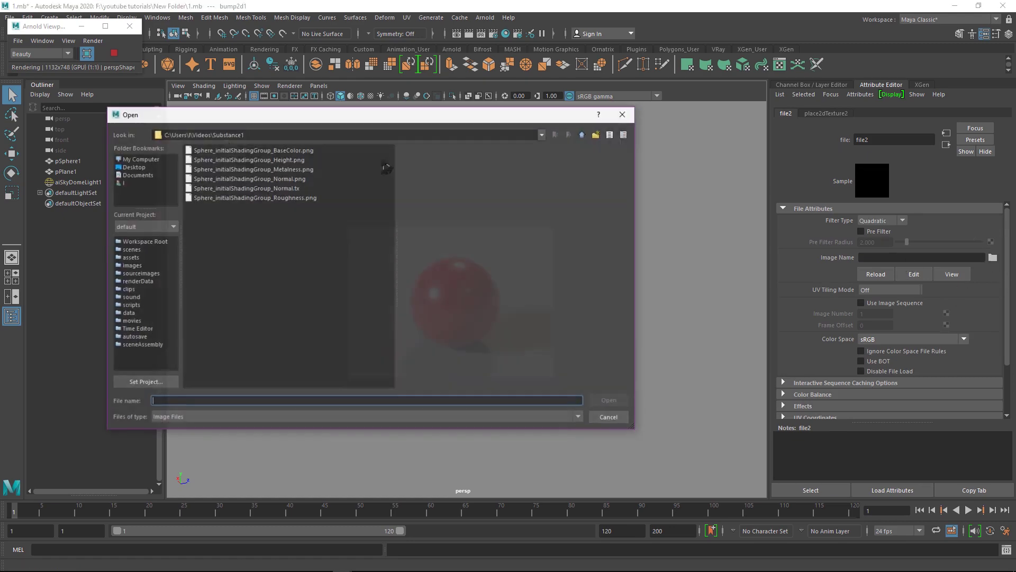
{"action": "left_click", "coordinate": [222, 159]}
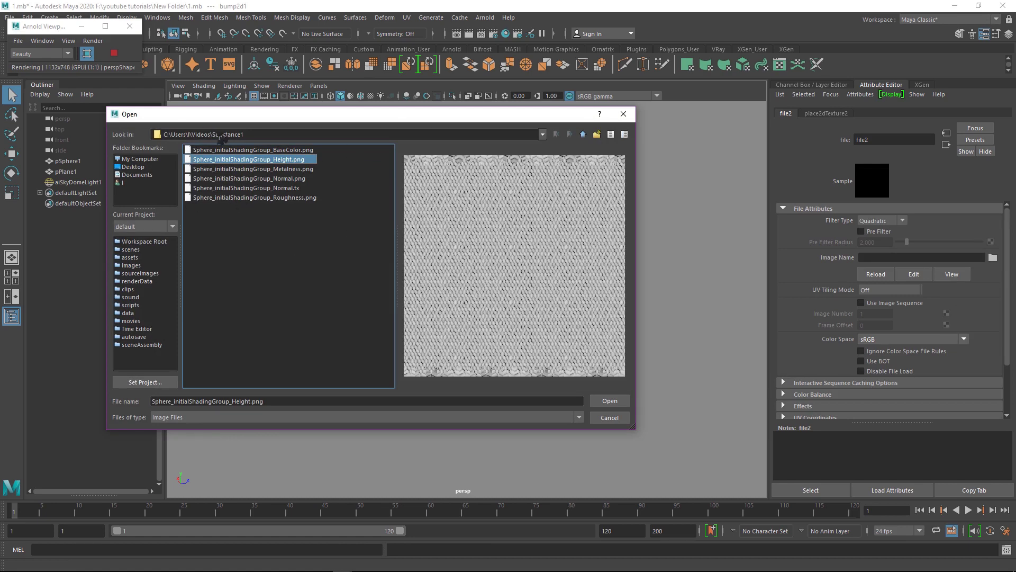
{"action": "left_click", "coordinate": [233, 188]}
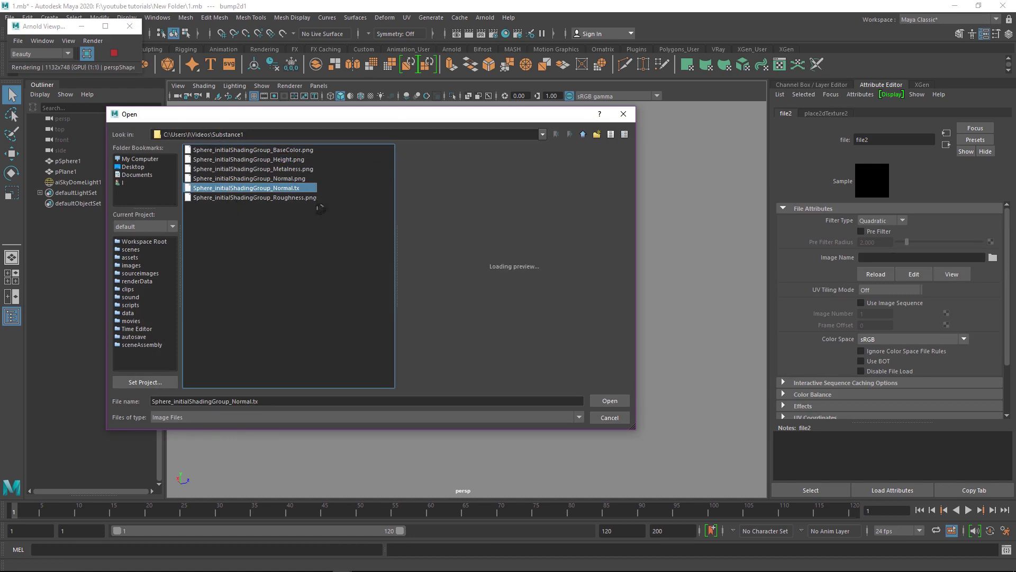
{"action": "left_click", "coordinate": [609, 401]}
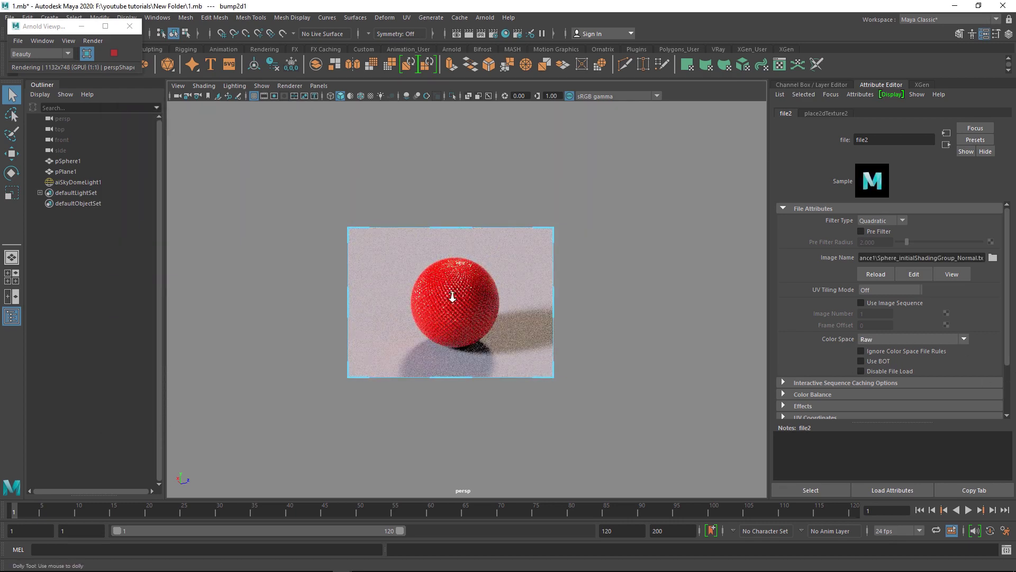
{"action": "right_click_drag", "start_coordinate": [452, 297], "coordinate": [464, 310], "text": "alt"}
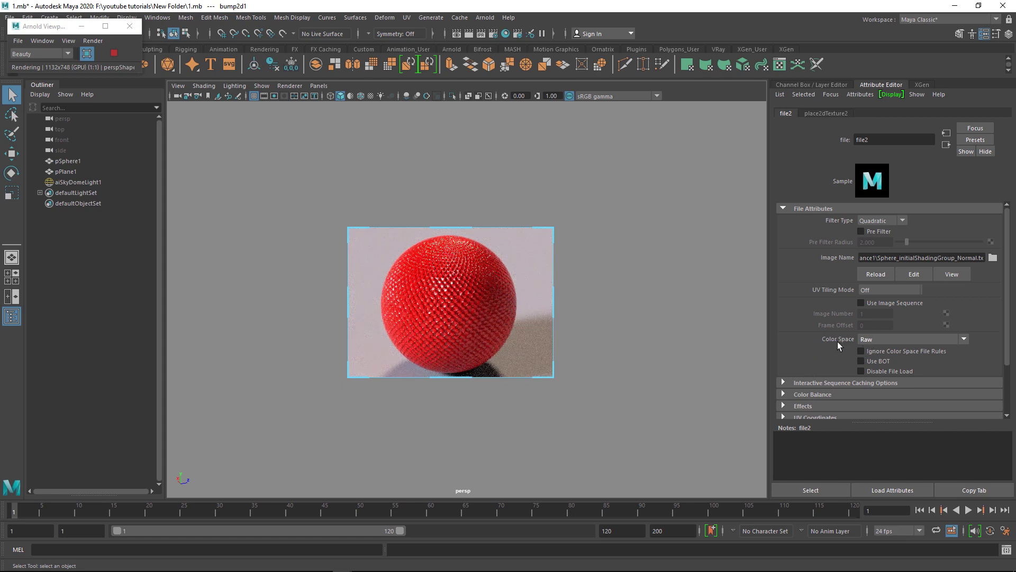
{"action": "left_click", "coordinate": [882, 341]}
{"action": "left_click", "coordinate": [882, 350]}
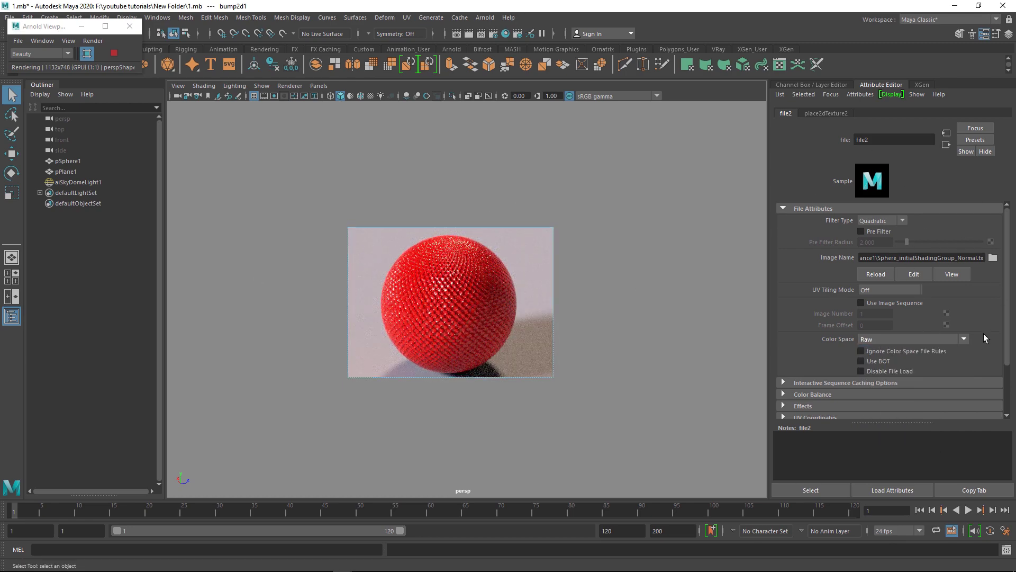
Return to the Scales material and connect a File texture to its base color
{"action": "left_click", "coordinate": [948, 145]}
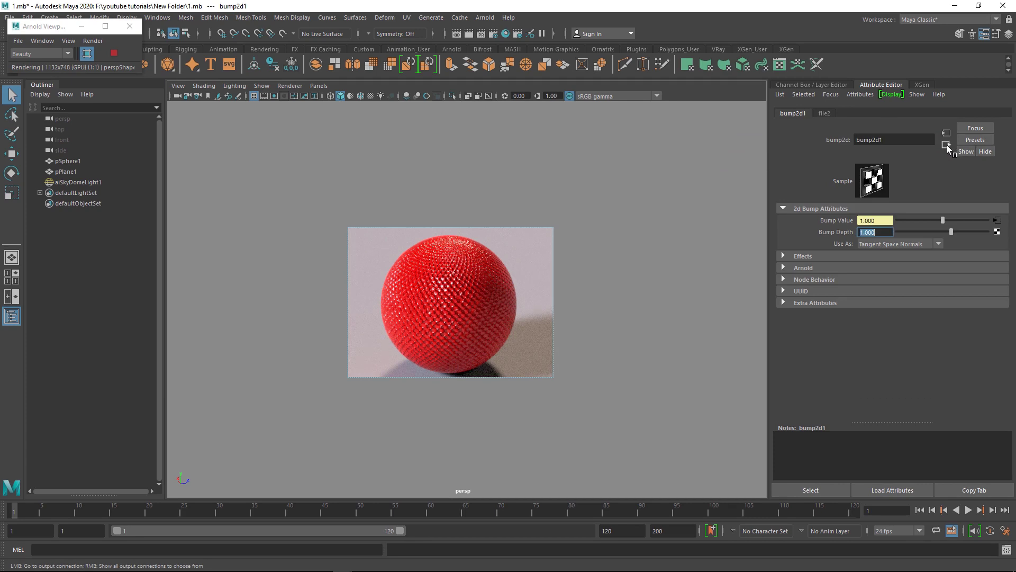
{"action": "left_click", "coordinate": [947, 145]}
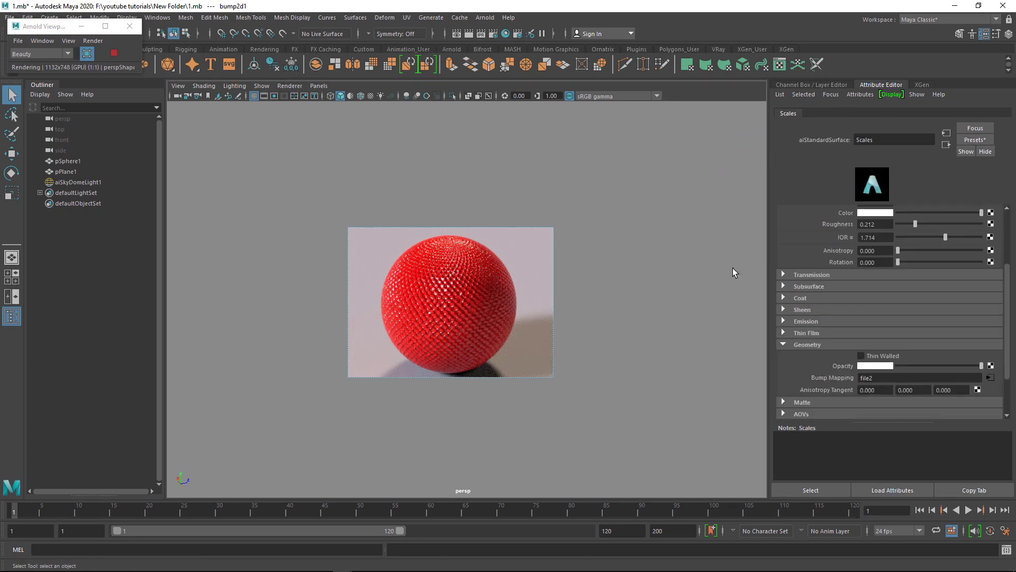
{"action": "scroll", "coordinate": [806, 275], "scroll_direction": "up", "scroll_amount": 5}
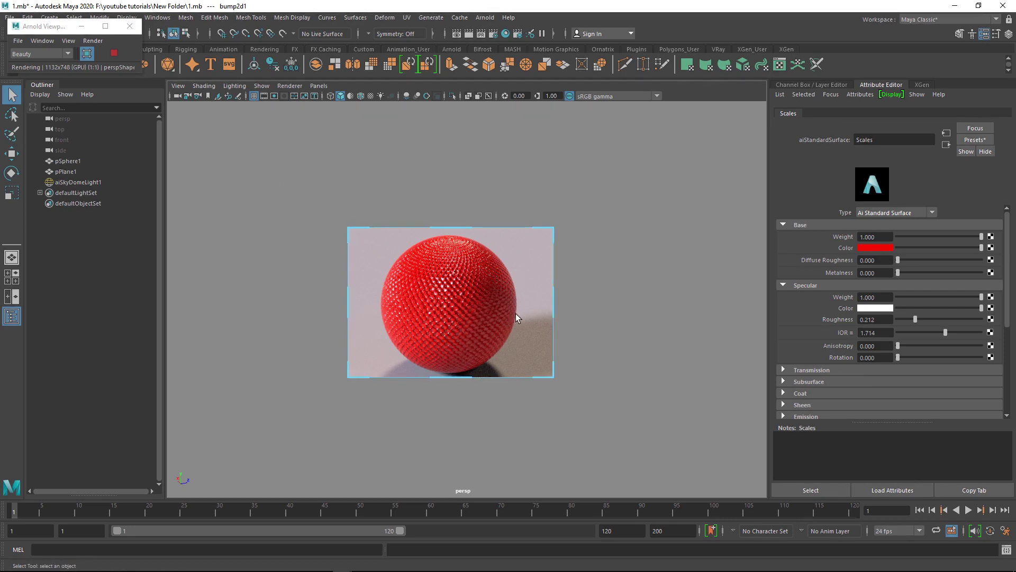
{"action": "scroll", "coordinate": [593, 237], "scroll_direction": "down", "scroll_amount": 1}
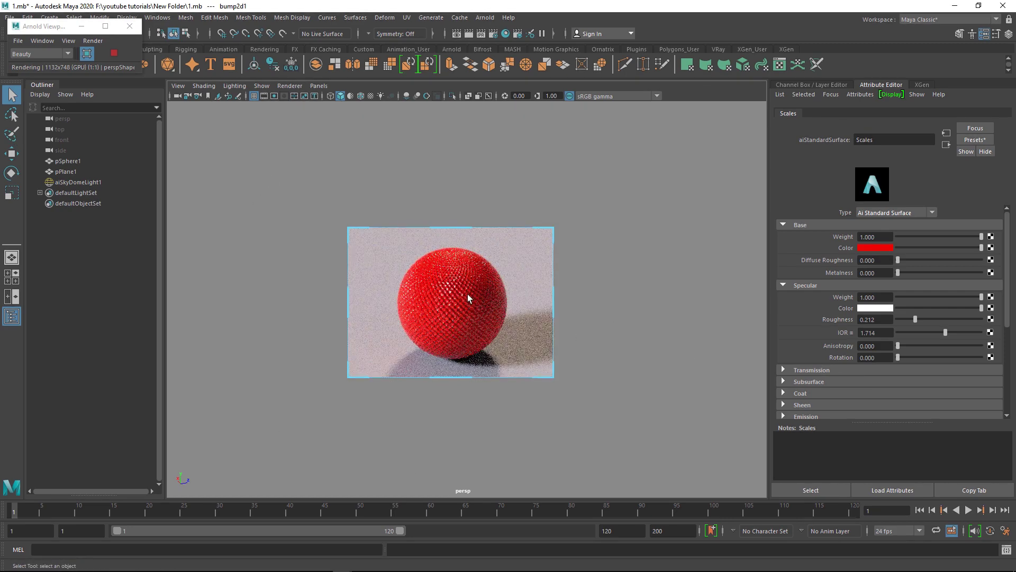
{"action": "scroll", "coordinate": [463, 270], "scroll_direction": "up", "scroll_amount": 1}
{"action": "scroll", "coordinate": [463, 270], "scroll_direction": "down", "scroll_amount": 1}
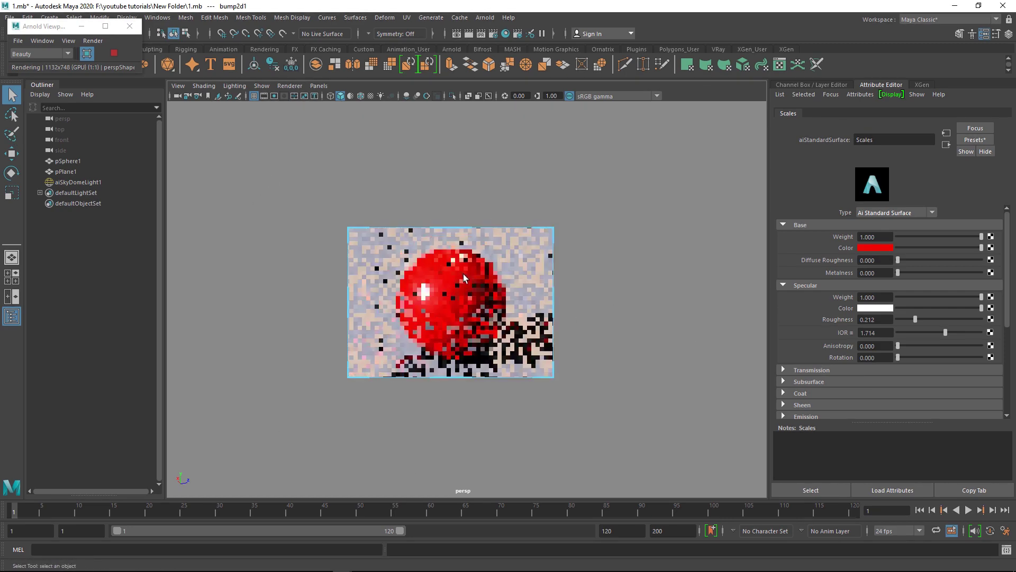
{"action": "left_click", "coordinate": [991, 248]}
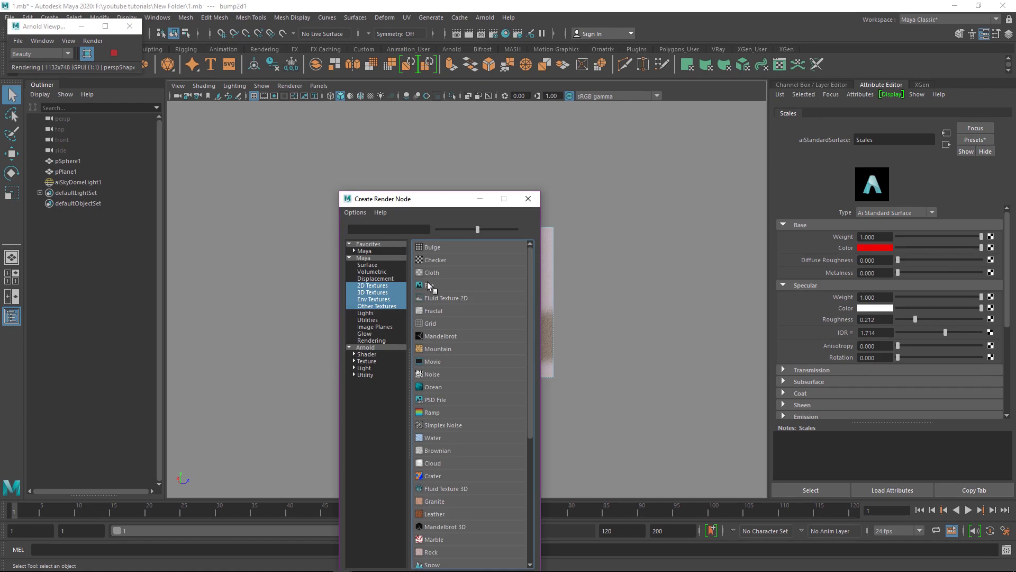
{"action": "left_click", "coordinate": [429, 286]}
Load Sphere_initialShadingGroup_BaseColor.png into the base color's file texture
{"action": "left_click", "coordinate": [990, 257]}
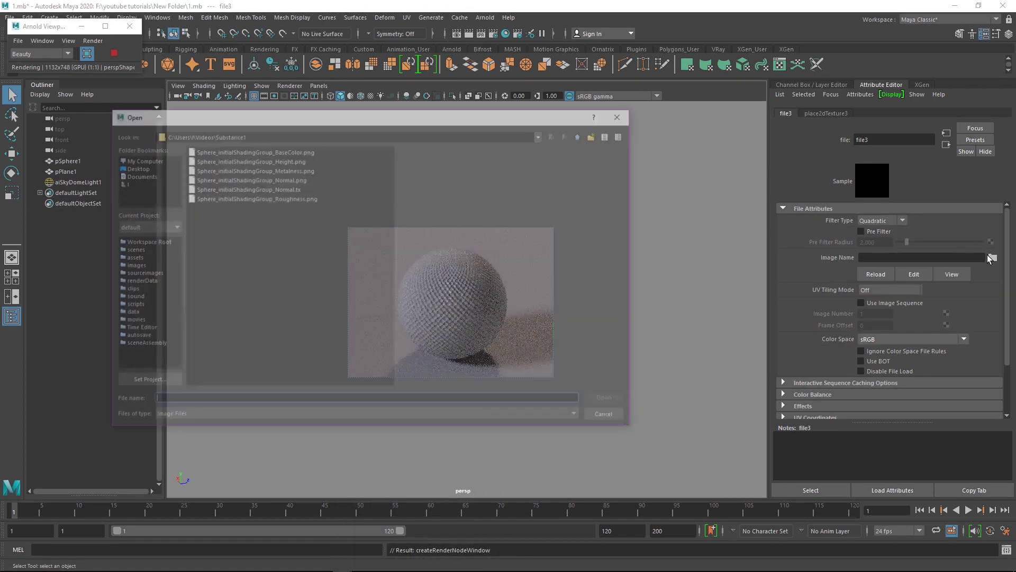
{"action": "left_click", "coordinate": [249, 150]}
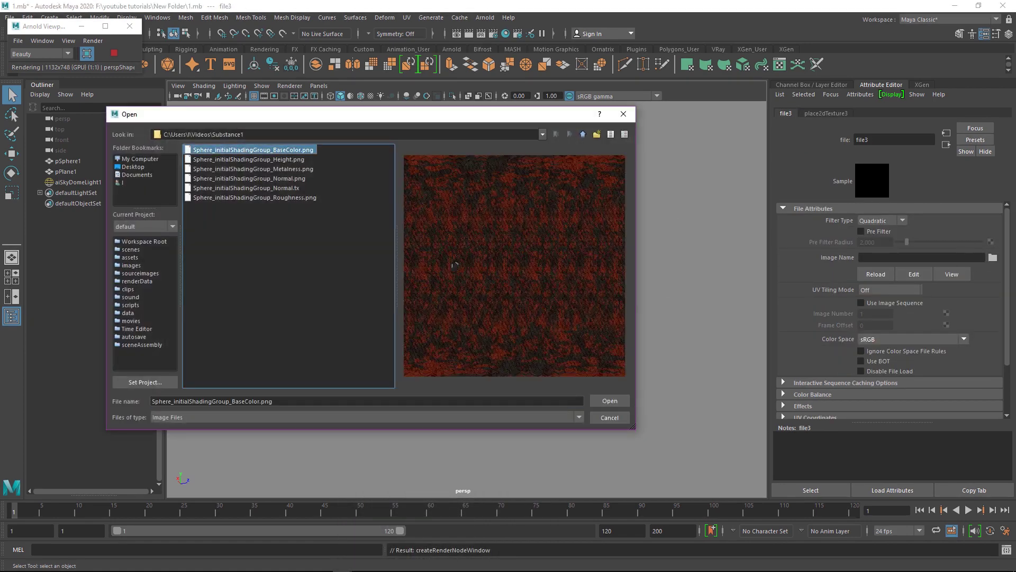
{"action": "left_click", "coordinate": [609, 401]}
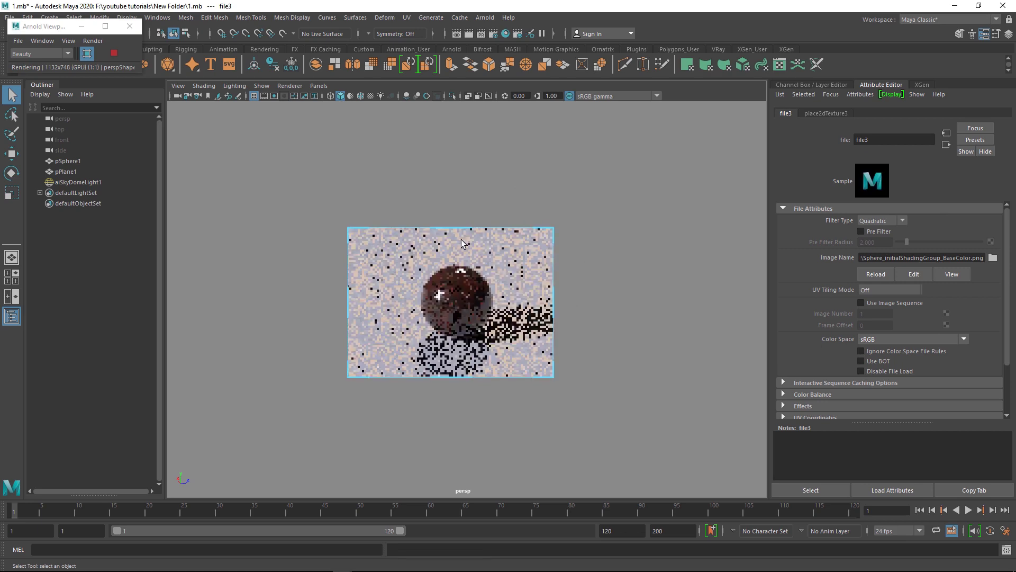
{"action": "right_click_drag", "start_coordinate": [439, 281], "coordinate": [491, 291], "text": "alt"}
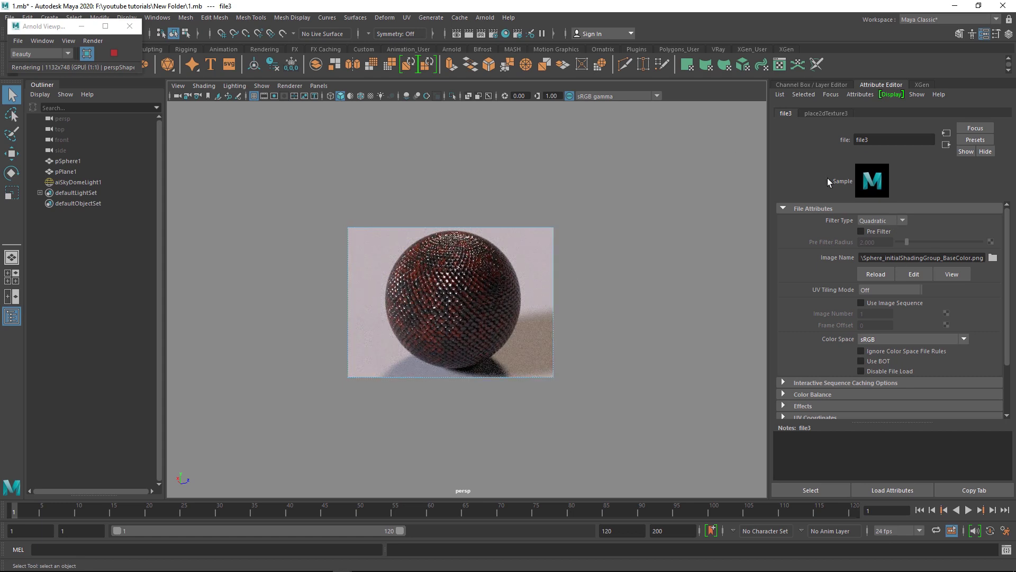
Connect a File texture to the Scales material's specular roughness and load Sphere_initialShadingGroup_Roughness.png
{"action": "left_click", "coordinate": [947, 144]}
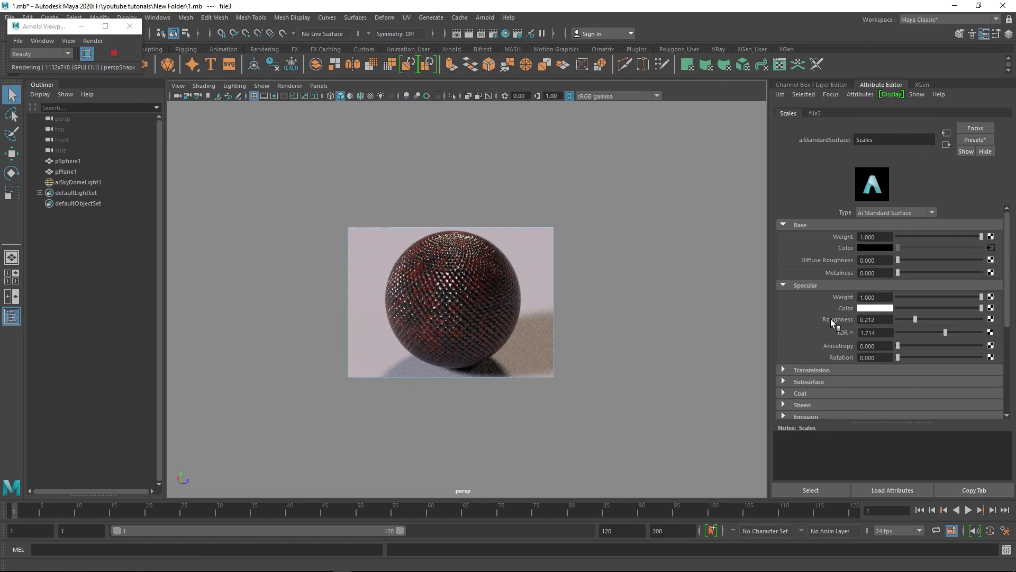
{"action": "left_click", "coordinate": [991, 320]}
{"action": "left_click", "coordinate": [438, 282]}
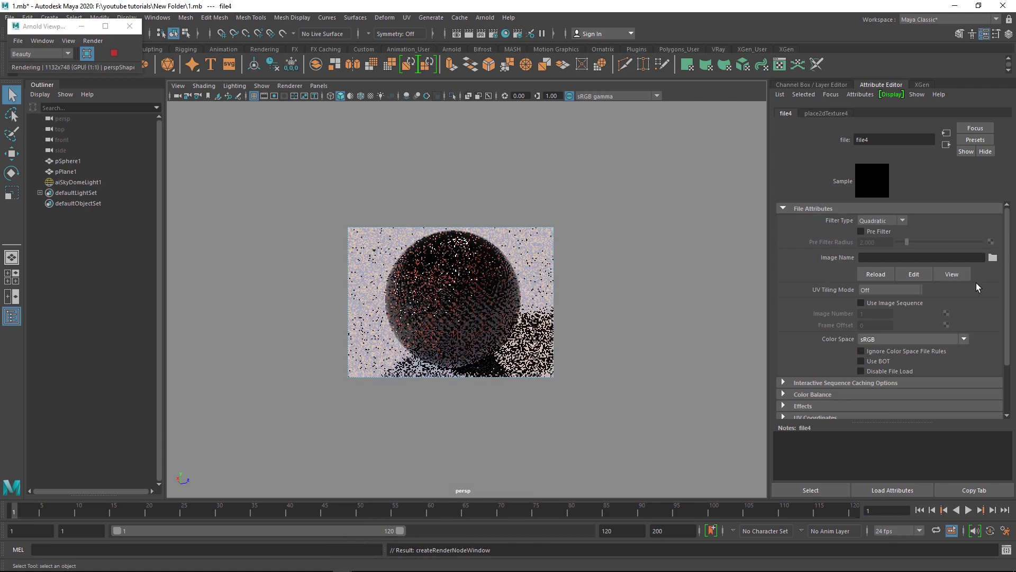
{"action": "left_click", "coordinate": [993, 257]}
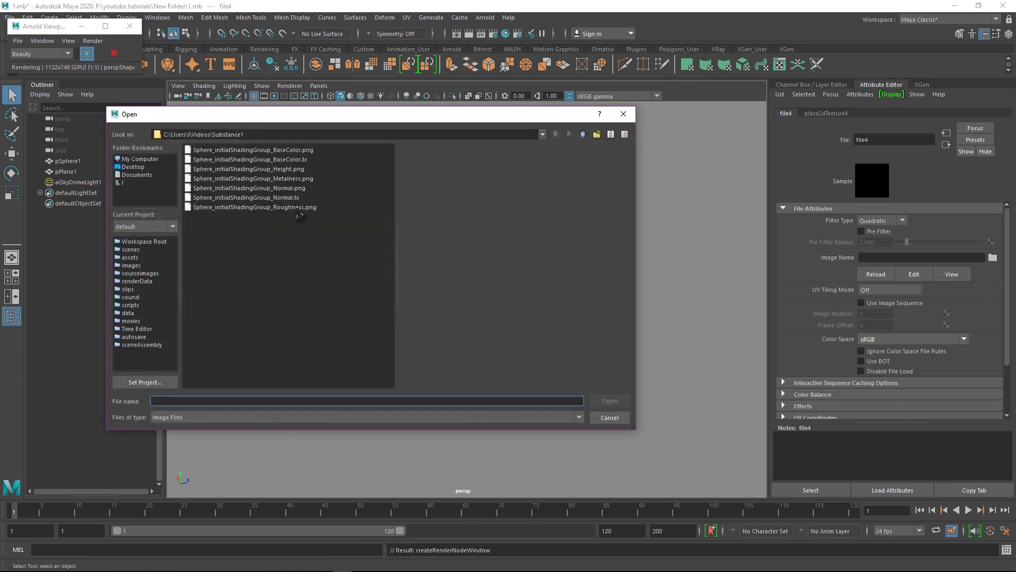
{"action": "left_click", "coordinate": [285, 207]}
{"action": "left_click", "coordinate": [610, 400]}
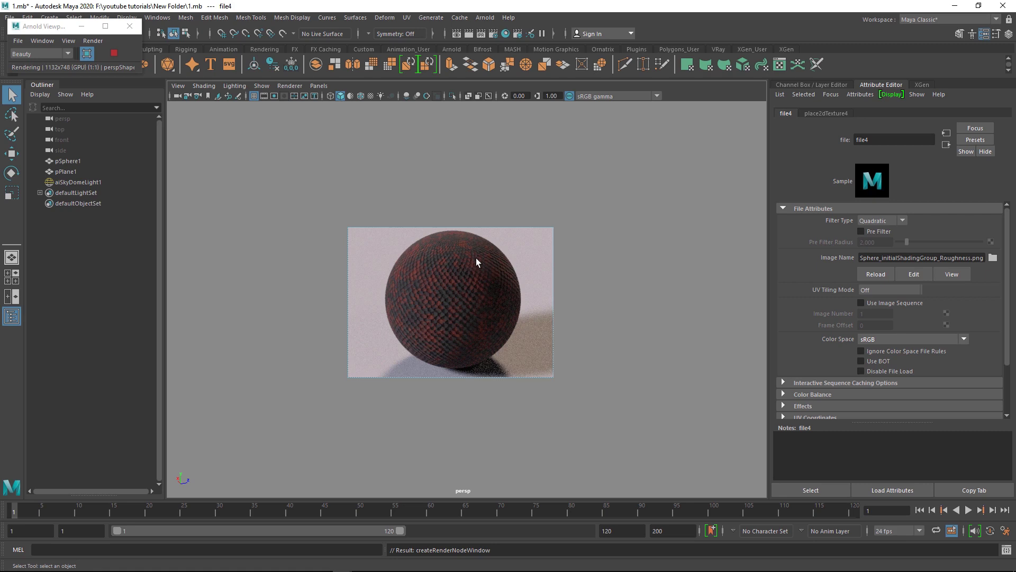
Set the roughness texture's color space to Raw and enable Alpha Is Luminance in its color balance
{"action": "left_click", "coordinate": [880, 339]}
{"action": "left_click", "coordinate": [867, 354]}
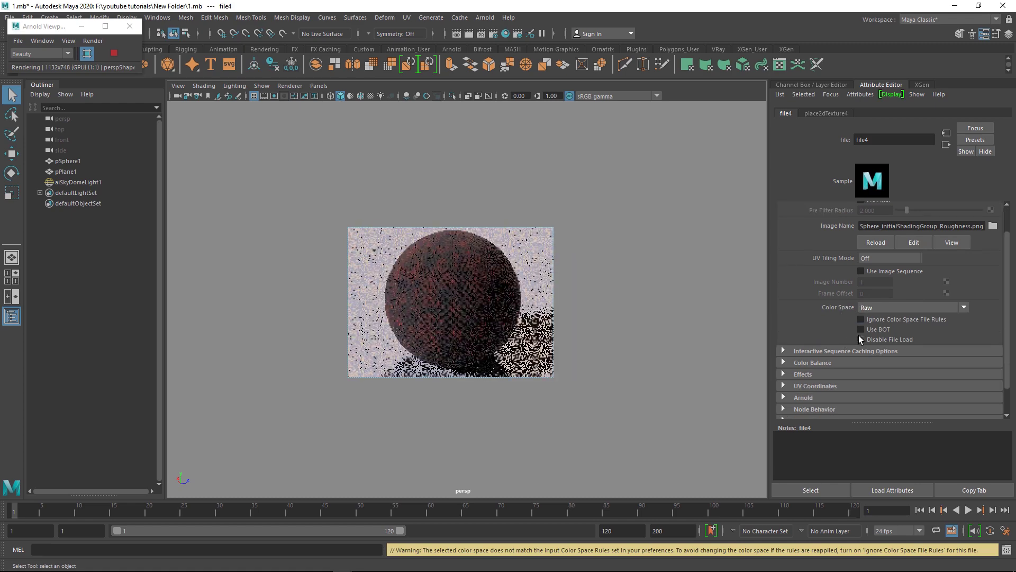
{"action": "scroll", "coordinate": [860, 334], "scroll_direction": "down", "scroll_amount": 2}
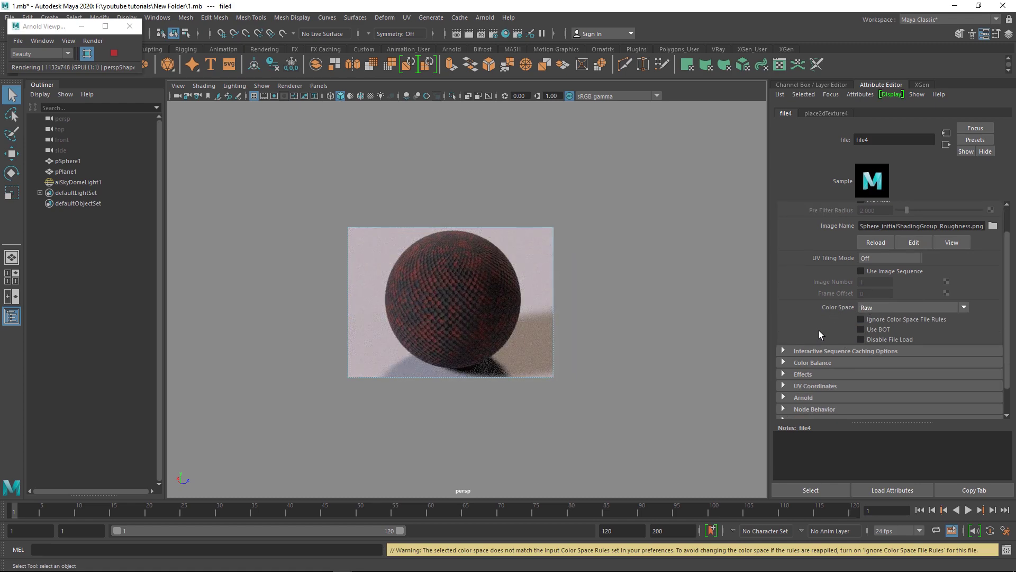
{"action": "scroll", "coordinate": [819, 331], "scroll_direction": "down", "scroll_amount": 2}
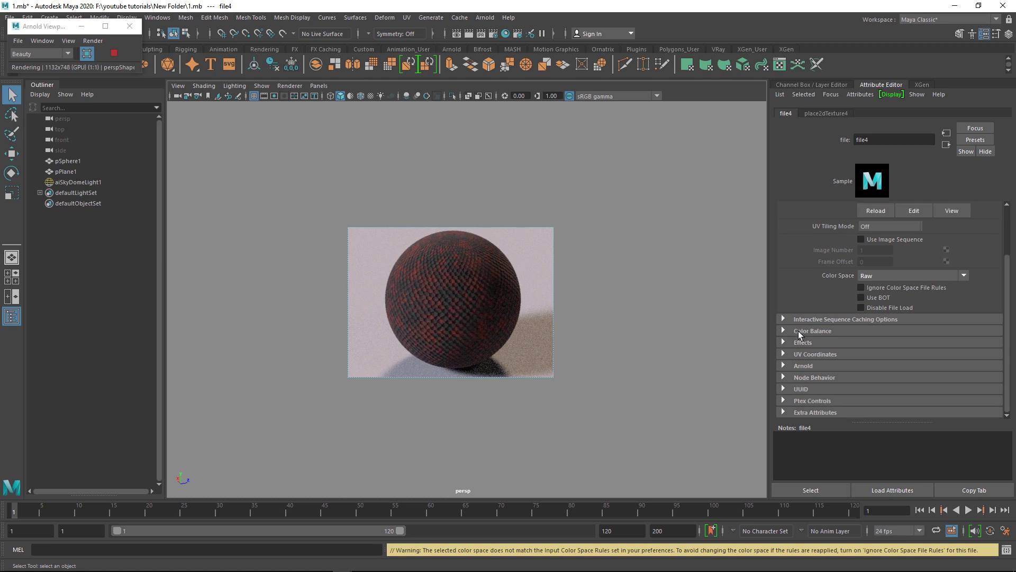
{"action": "left_click", "coordinate": [800, 331]}
{"action": "scroll", "coordinate": [821, 367], "scroll_direction": "down", "scroll_amount": 2}
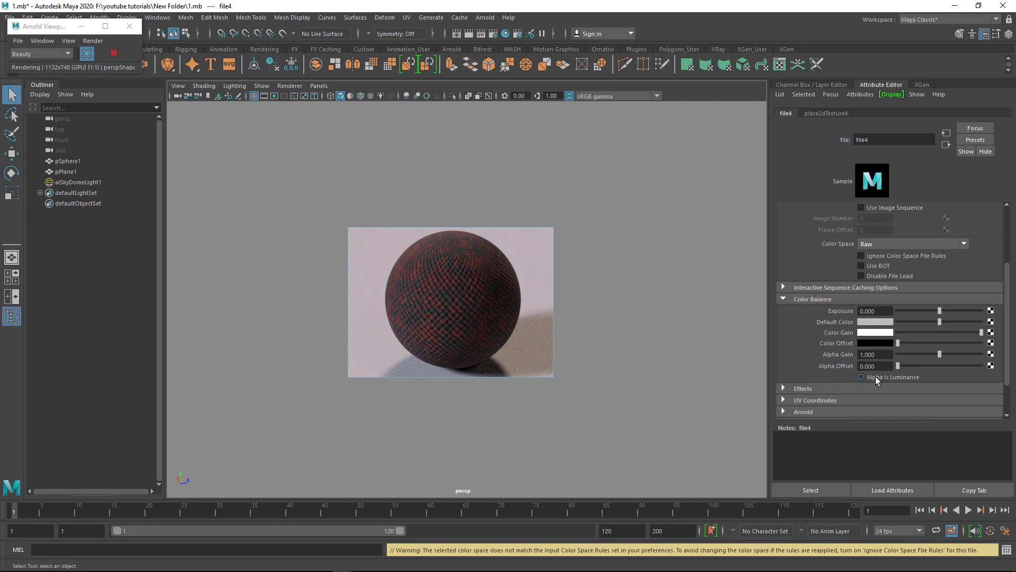
{"action": "left_click", "coordinate": [876, 376]}
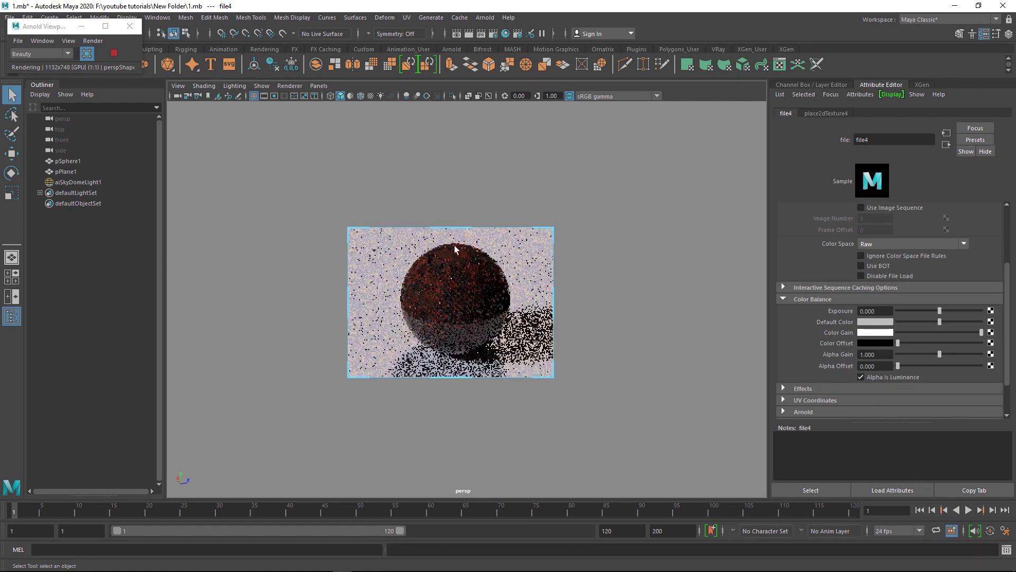
{"action": "left_click_drag", "start_coordinate": [464, 303], "coordinate": [497, 300], "text": "alt"}
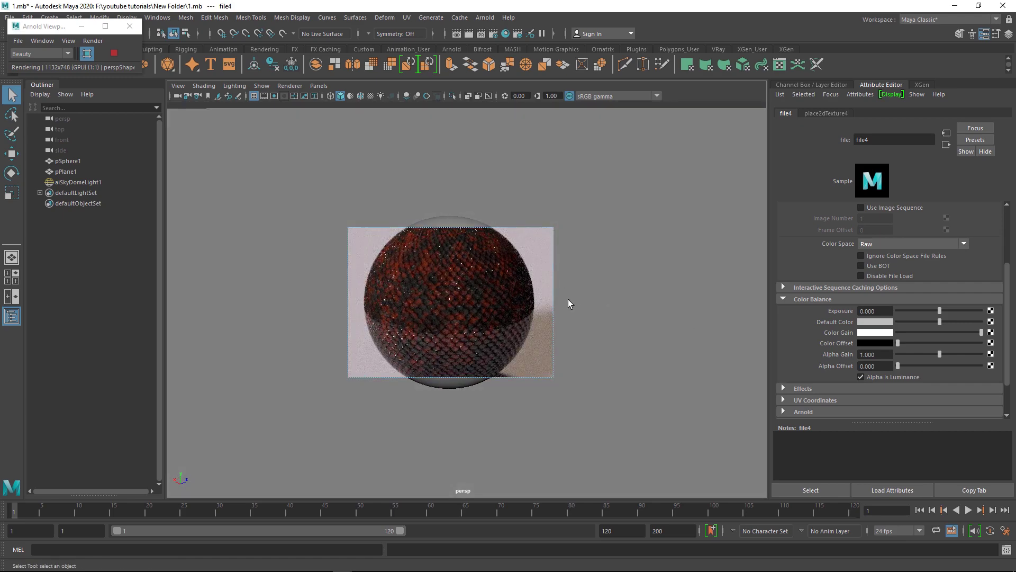
{"action": "left_click_drag", "start_coordinate": [568, 300], "coordinate": [418, 308], "text": "alt"}
{"action": "left_click_drag", "start_coordinate": [499, 295], "coordinate": [494, 291], "text": "alt"}
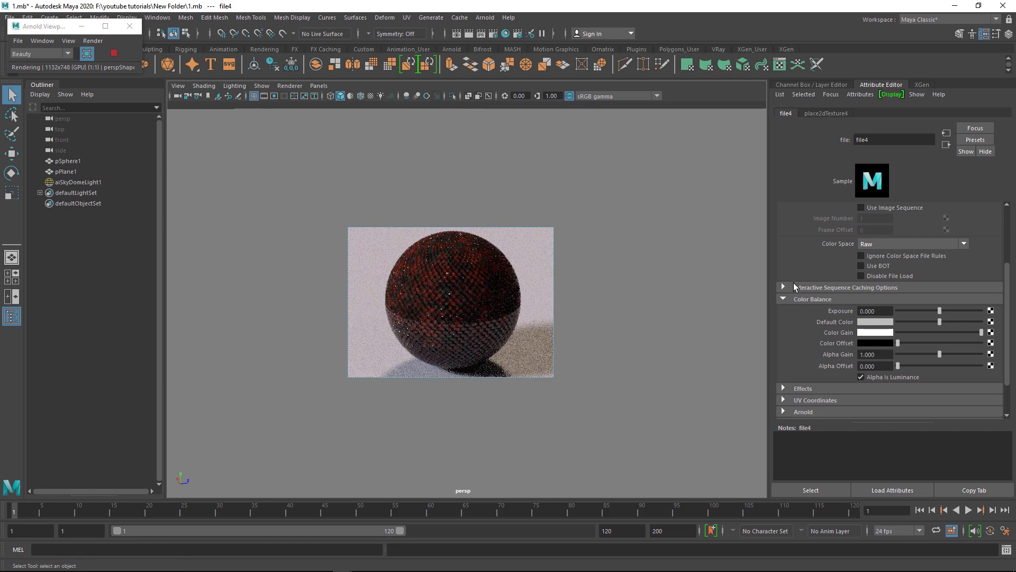
Return to the Scales material and lower its specular IOR to about 1.558
{"action": "scroll", "coordinate": [798, 286], "scroll_direction": "up", "scroll_amount": 3}
{"action": "left_click", "coordinate": [967, 130]}
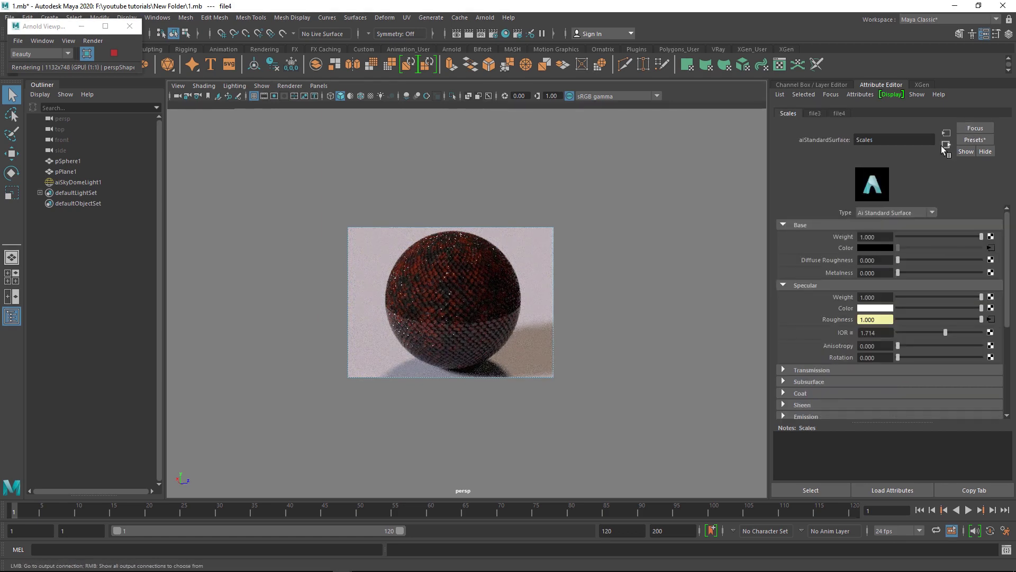
{"action": "scroll", "coordinate": [813, 326], "scroll_direction": "down", "scroll_amount": 3}
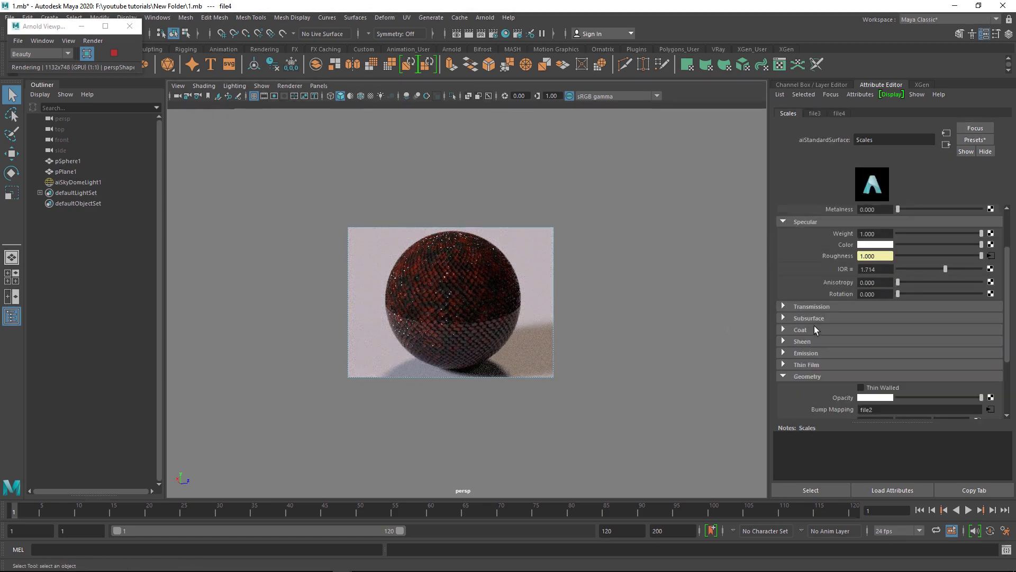
{"action": "scroll", "coordinate": [814, 320], "scroll_direction": "up", "scroll_amount": 3}
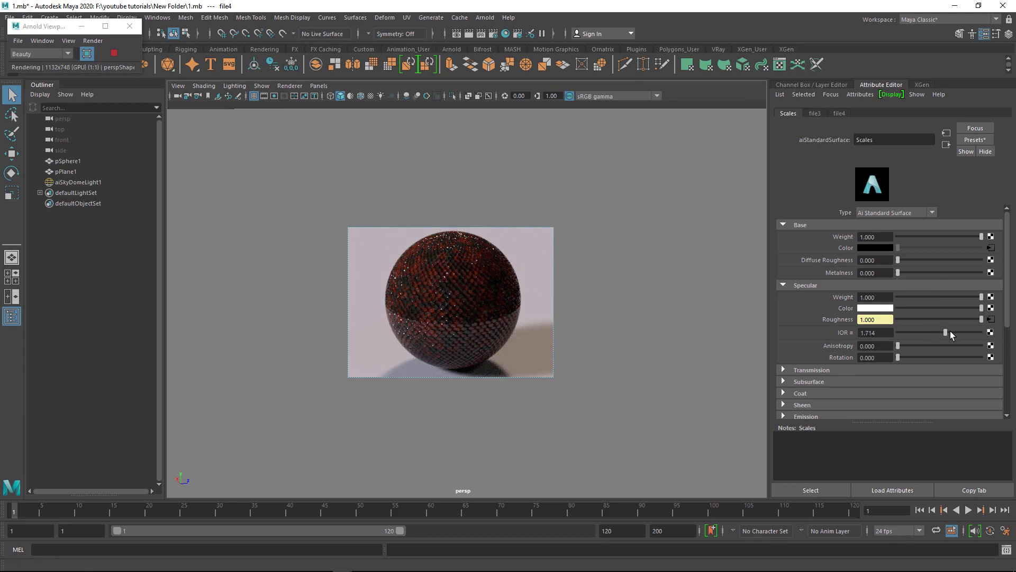
{"action": "left_click_drag", "start_coordinate": [938, 333], "coordinate": [934, 333]}
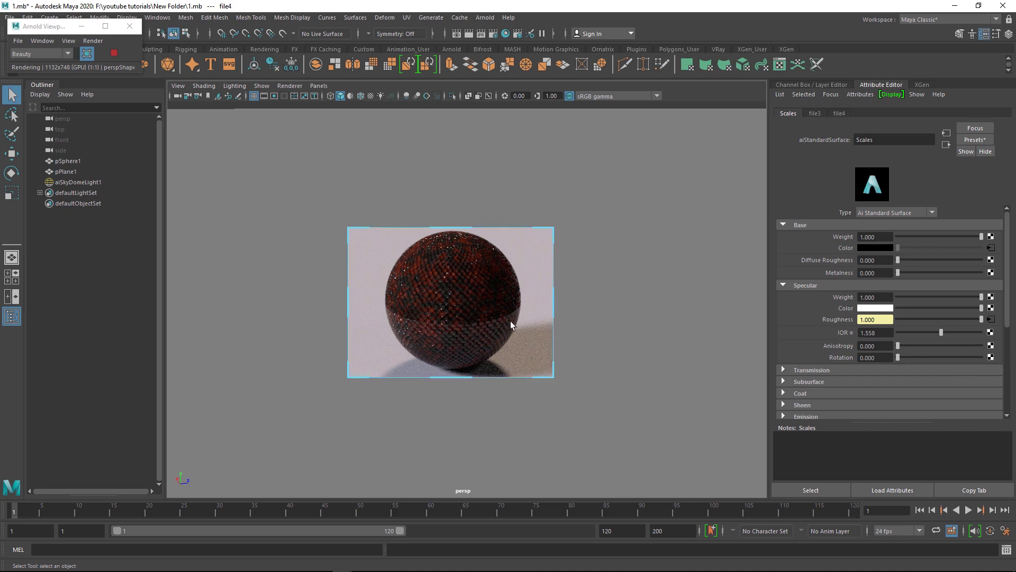
{"action": "scroll", "coordinate": [806, 392], "scroll_direction": "down", "scroll_amount": 3}
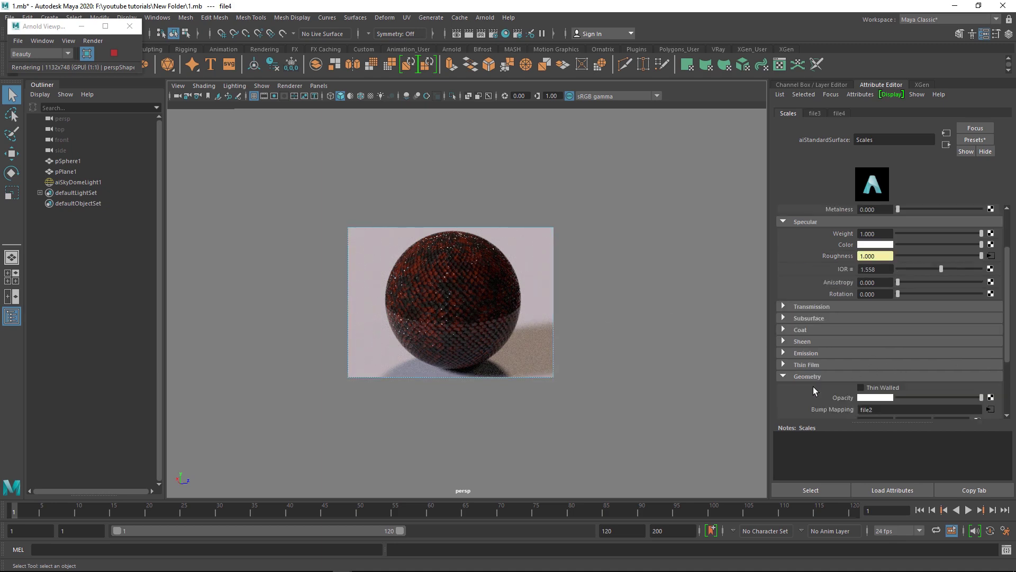
{"action": "scroll", "coordinate": [815, 386], "scroll_direction": "down", "scroll_amount": 3}
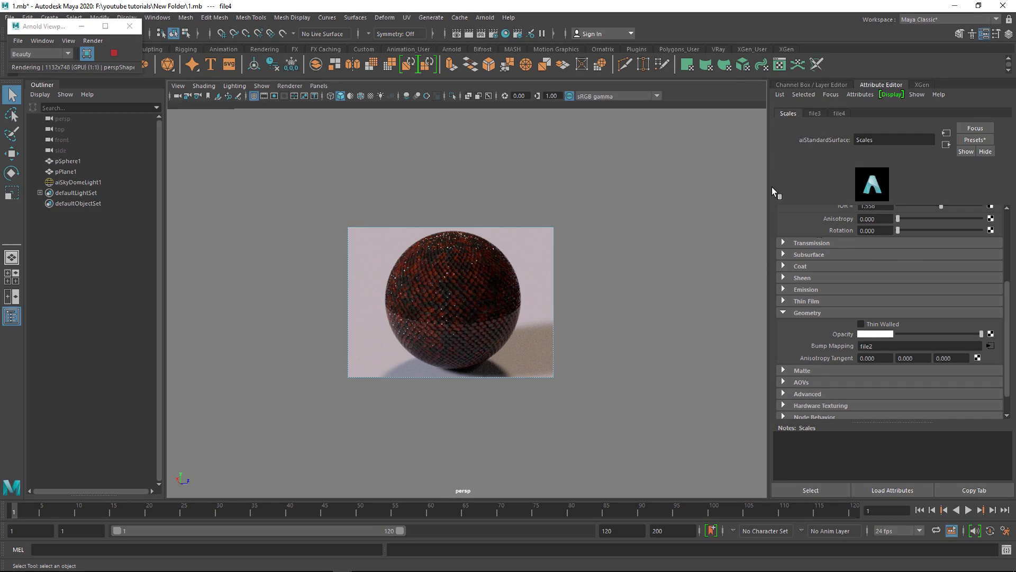
{"action": "scroll", "coordinate": [851, 256], "scroll_direction": "up", "scroll_amount": 3}
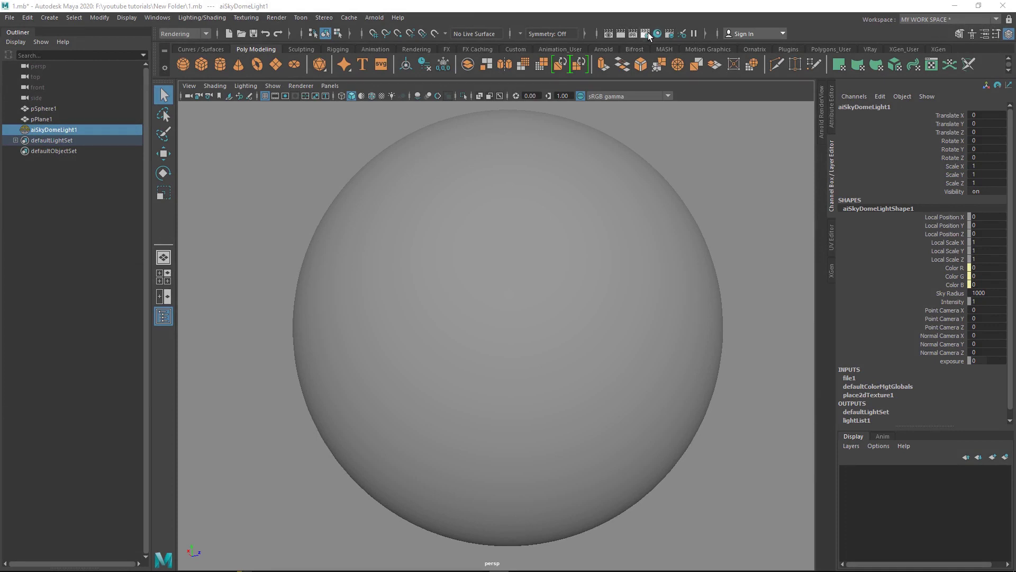
Open the render settings and choose Arnold Renderer as the renderer
{"action": "left_click", "coordinate": [648, 33]}
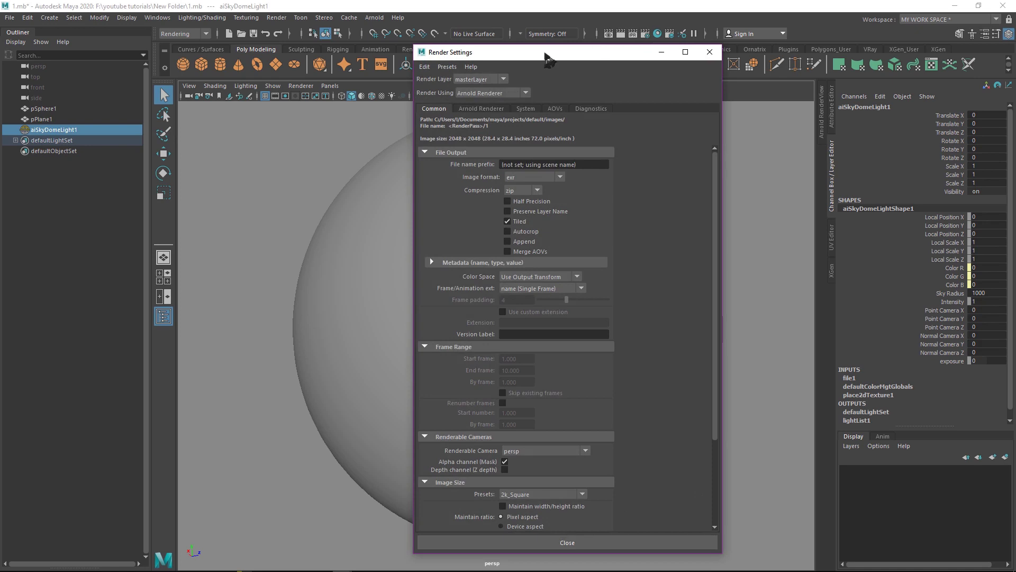
{"action": "left_click_drag", "start_coordinate": [554, 56], "coordinate": [338, 68]}
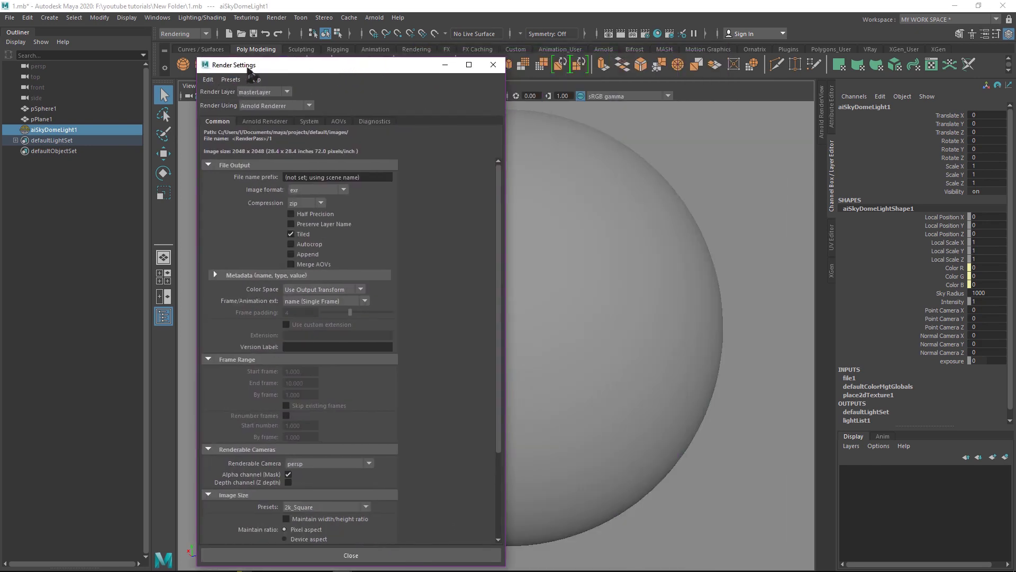
{"action": "left_click", "coordinate": [259, 106]}
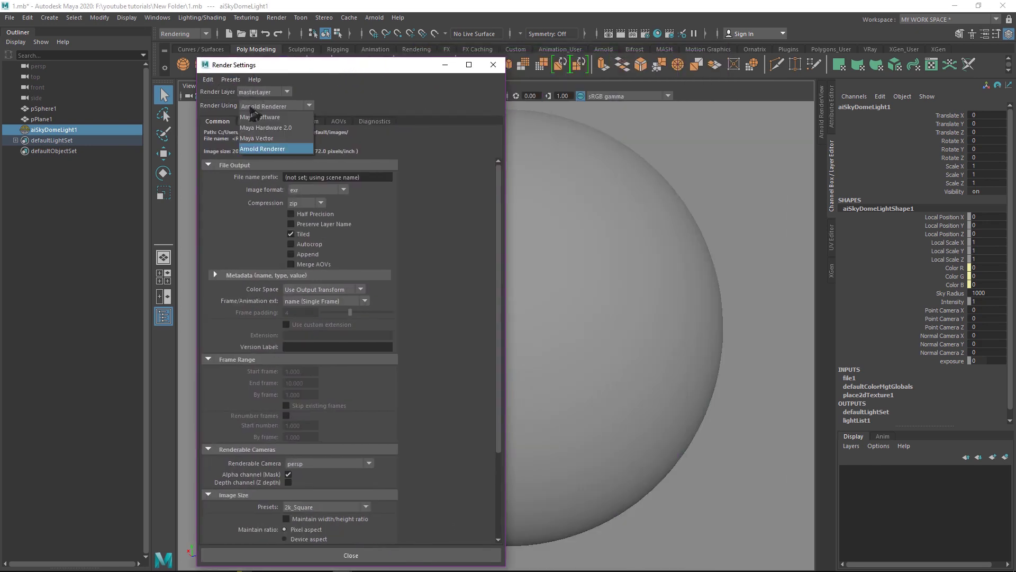
{"action": "left_click", "coordinate": [262, 149]}
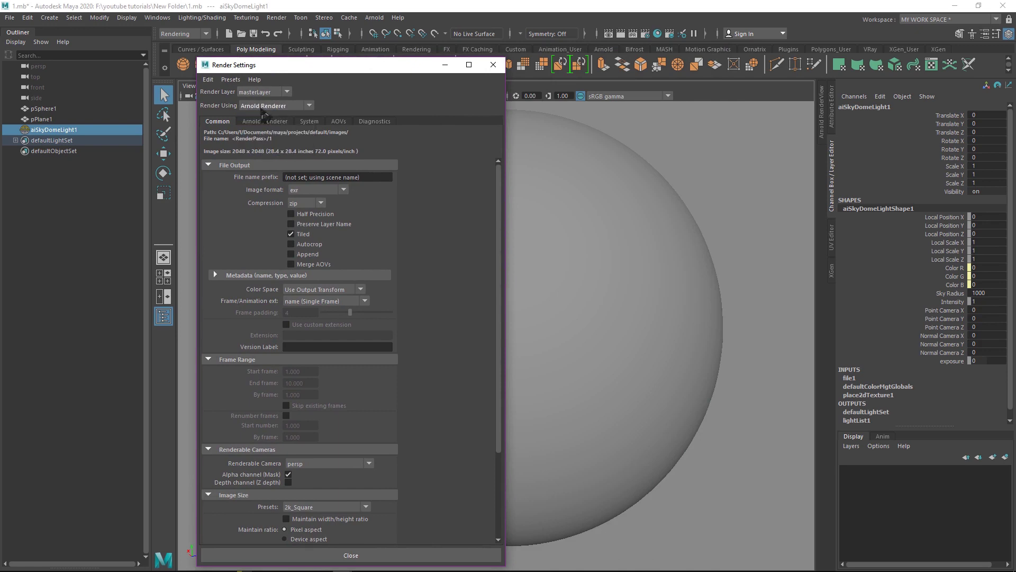
{"action": "left_click", "coordinate": [265, 105]}
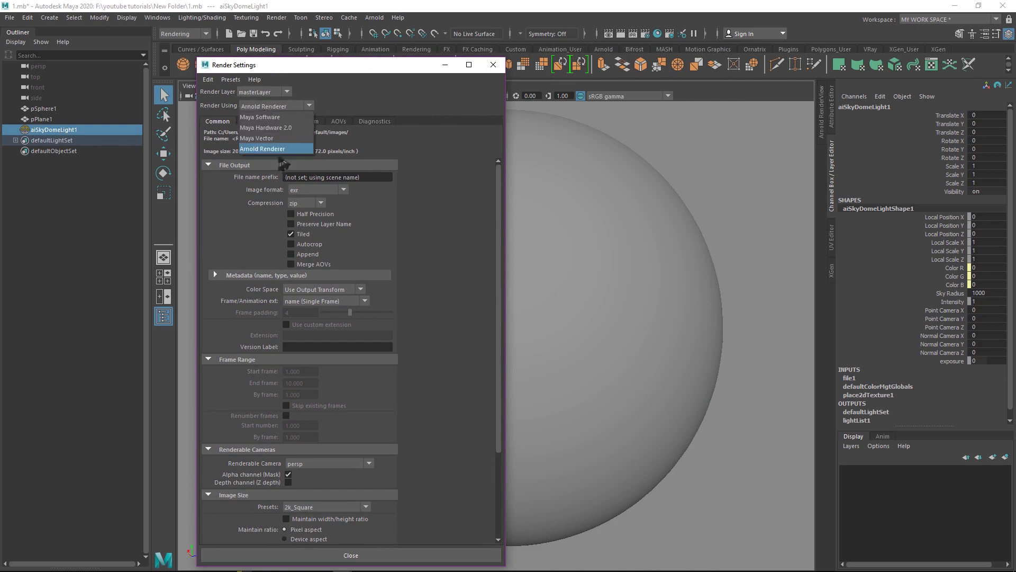
{"action": "left_click", "coordinate": [492, 197]}
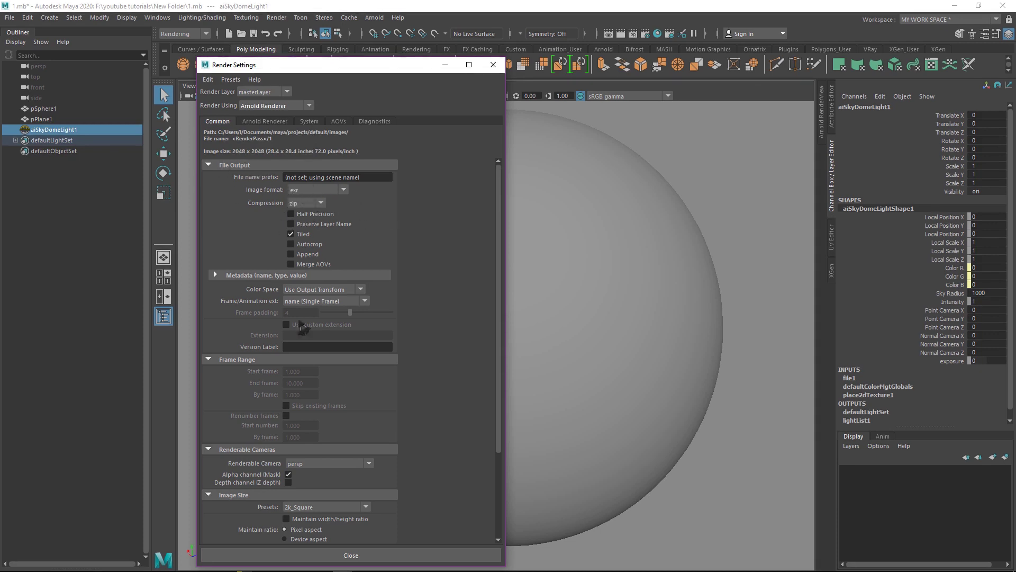
Set the output's frame/animation extension to name.#.ext, keeping the exr image format
{"action": "left_click", "coordinate": [314, 191]}
{"action": "left_click", "coordinate": [313, 193]}
{"action": "left_click", "coordinate": [312, 306]}
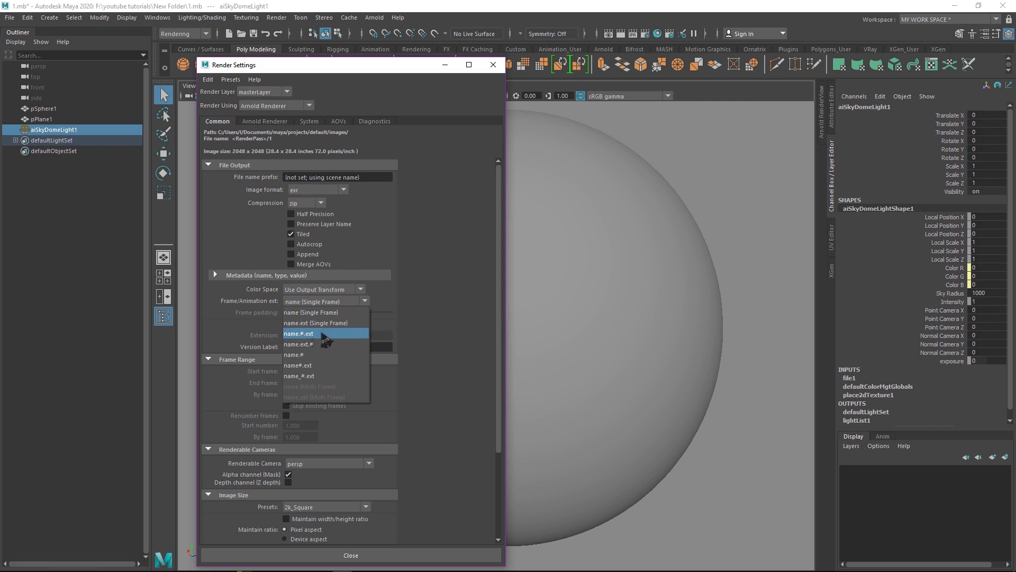
{"action": "left_click", "coordinate": [318, 334]}
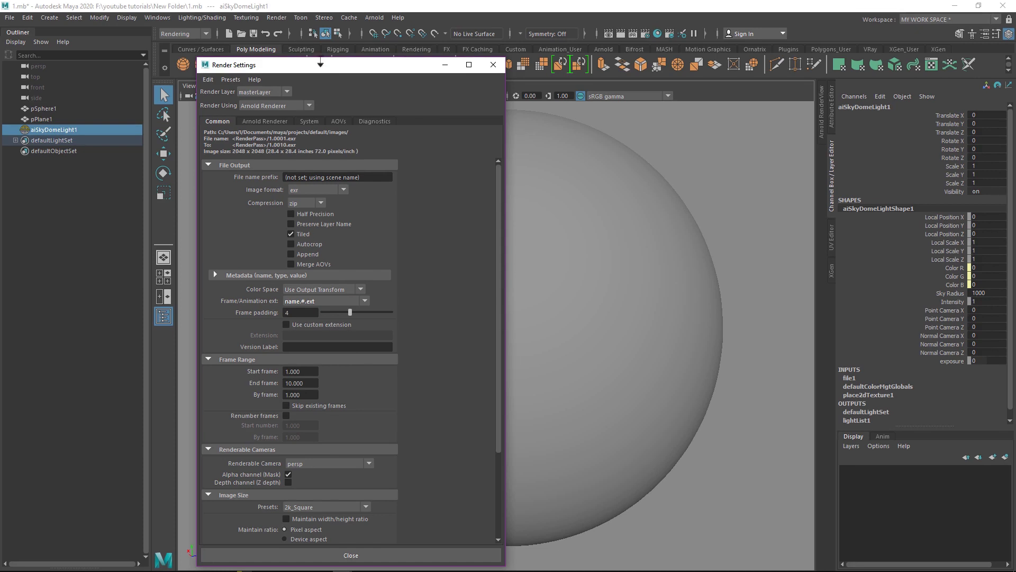
{"action": "left_click_drag", "start_coordinate": [330, 65], "coordinate": [678, 74]}
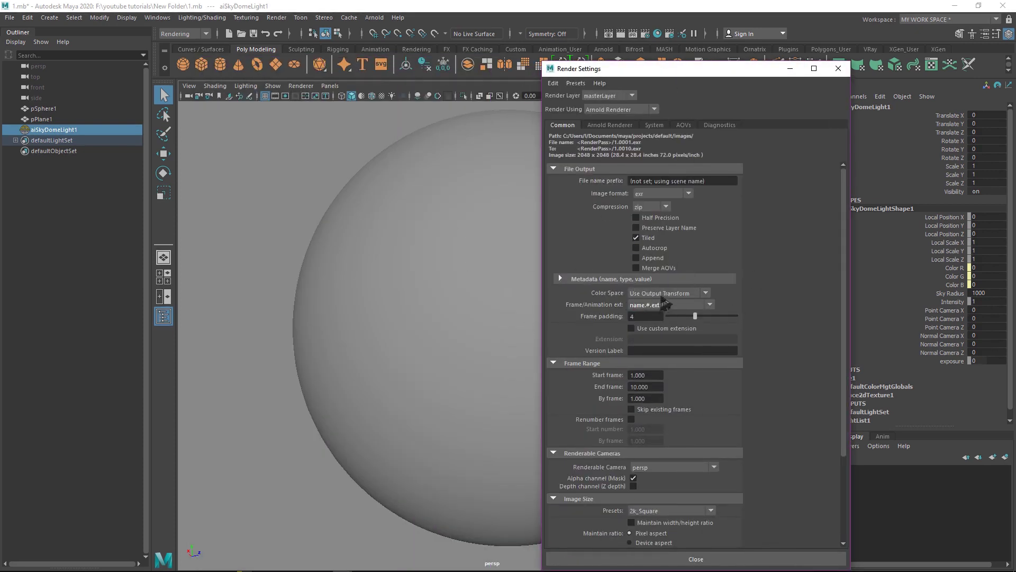
Examine the Render Sequence options for the alternate output location and the current camera, and close them without rendering
{"action": "left_click", "coordinate": [272, 19]}
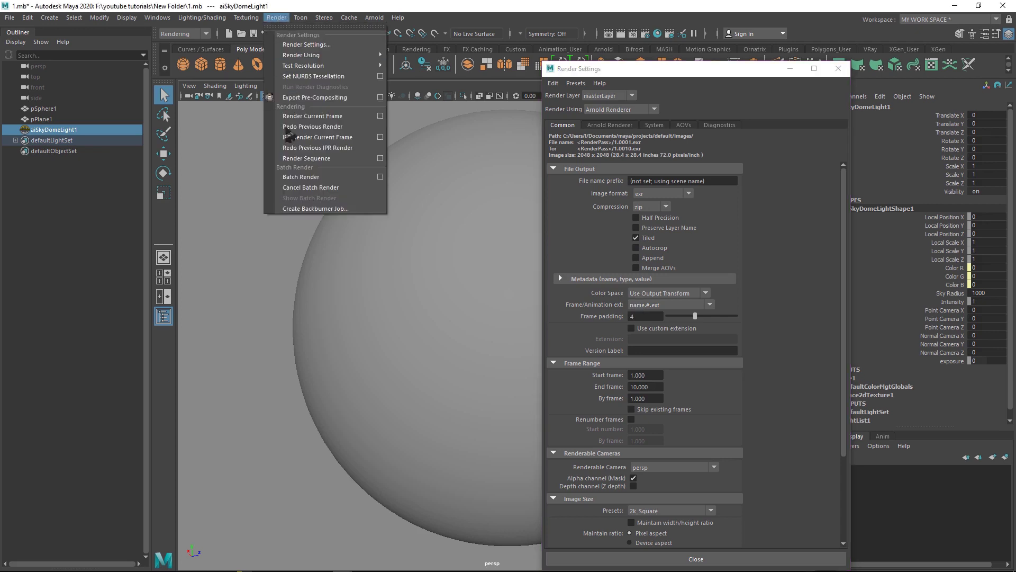
{"action": "left_click", "coordinate": [380, 158]}
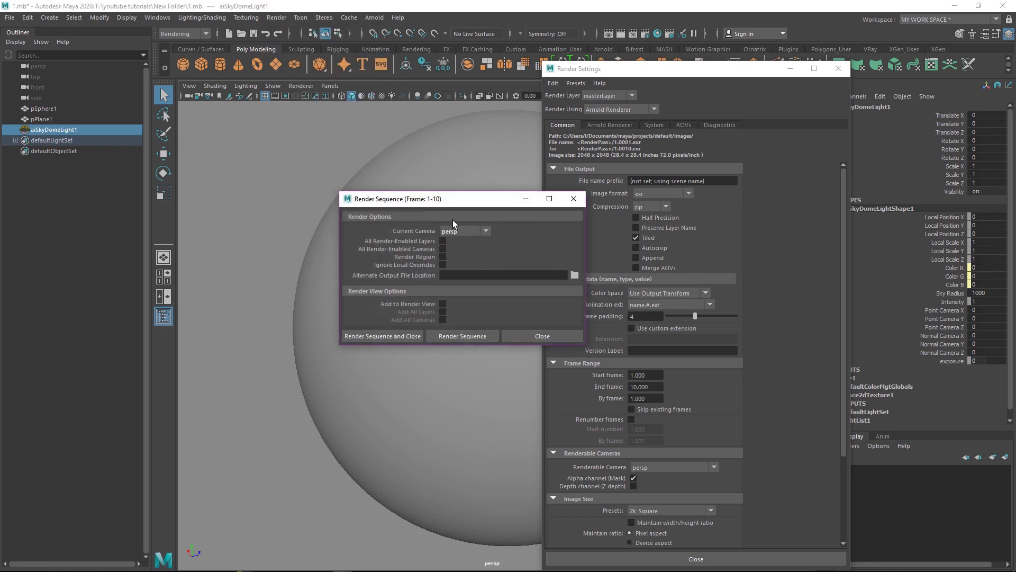
{"action": "left_click", "coordinate": [575, 275]}
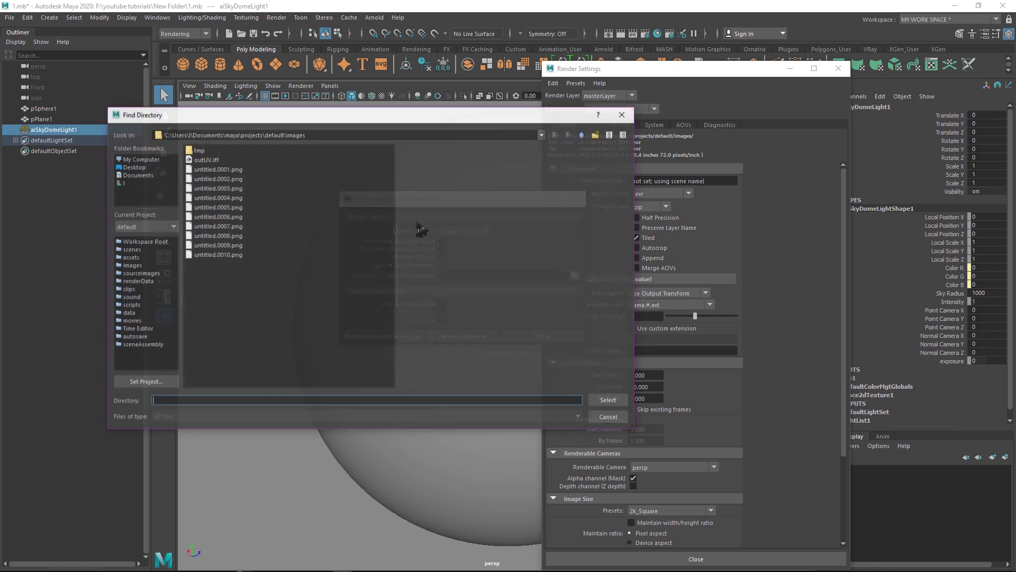
{"action": "left_click", "coordinate": [624, 109]}
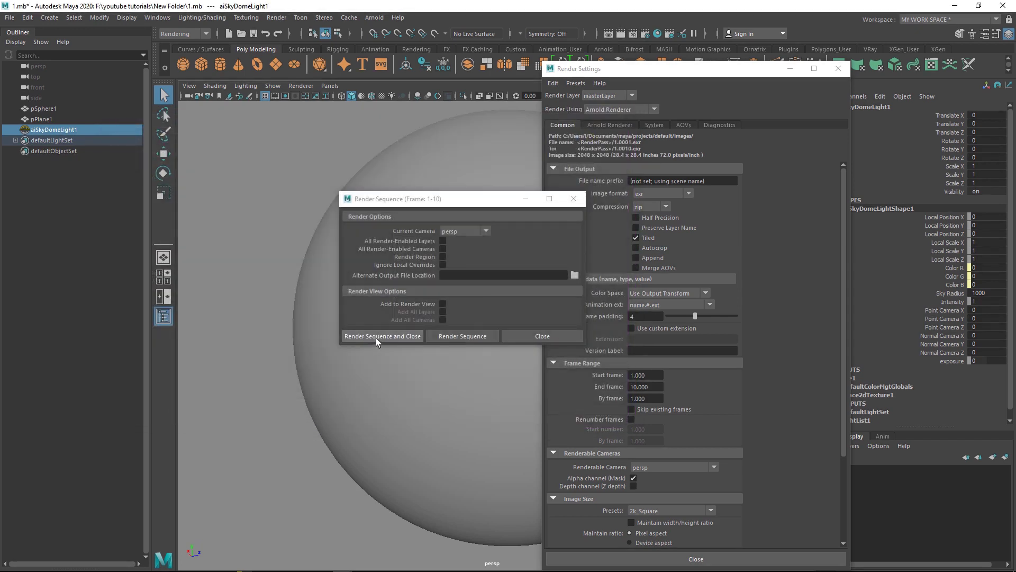
{"action": "left_click", "coordinate": [461, 232]}
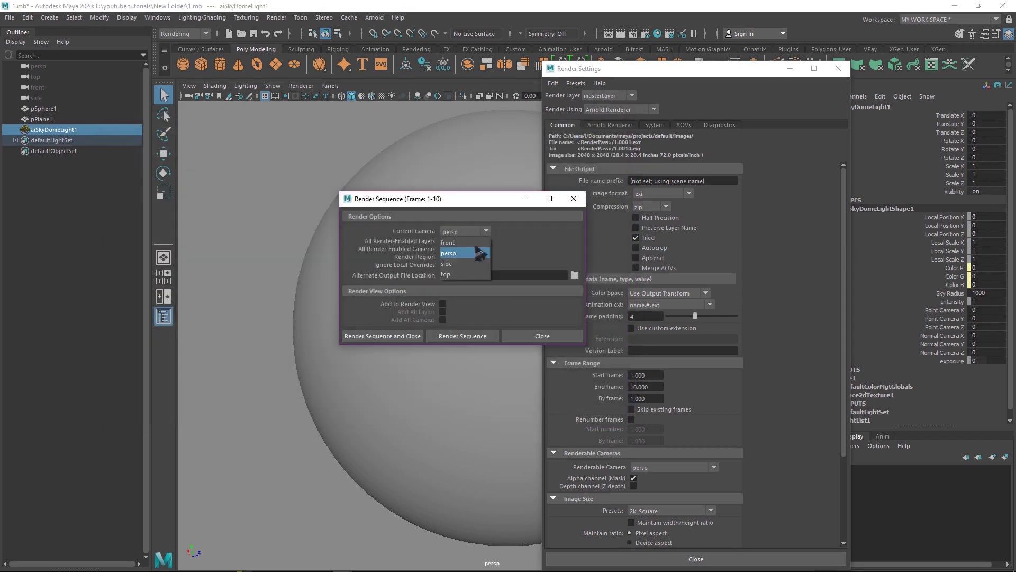
{"action": "left_click", "coordinate": [570, 201]}
{"action": "left_click", "coordinate": [572, 201]}
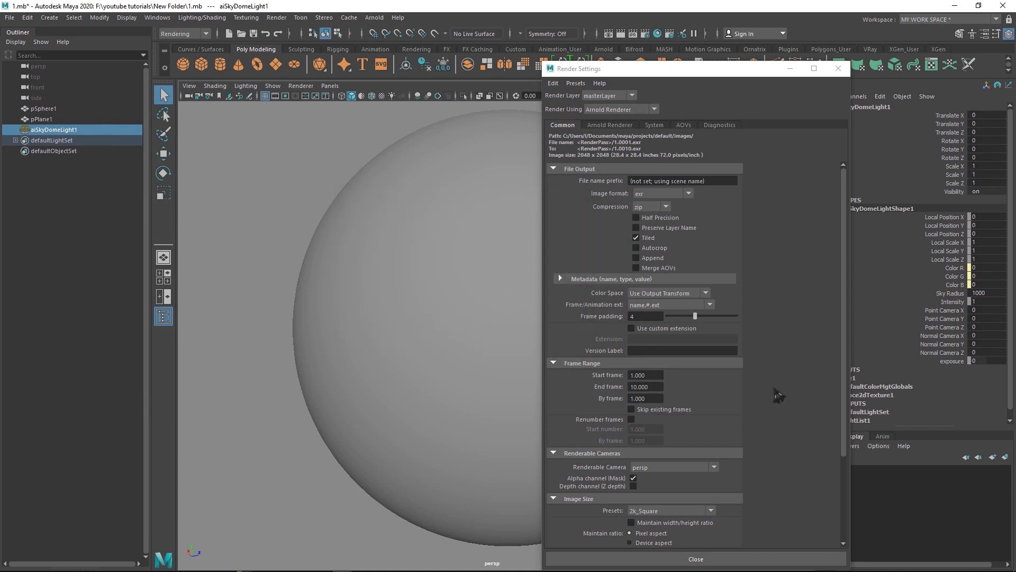
Review the available image size presets in the common render settings, leaving 2k_Square selected
{"action": "scroll", "coordinate": [688, 428], "scroll_direction": "down", "scroll_amount": 3}
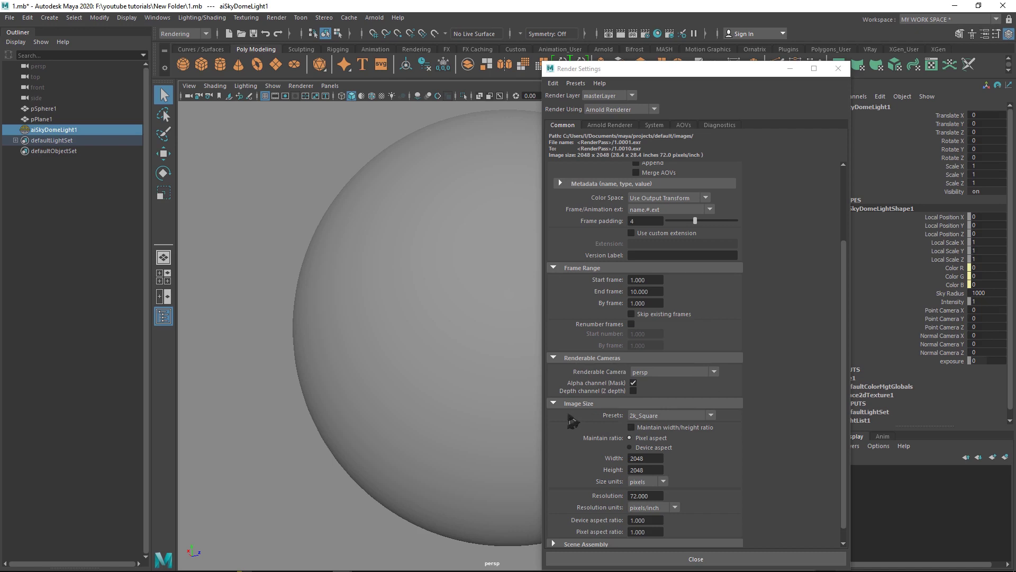
{"action": "left_click", "coordinate": [654, 416]}
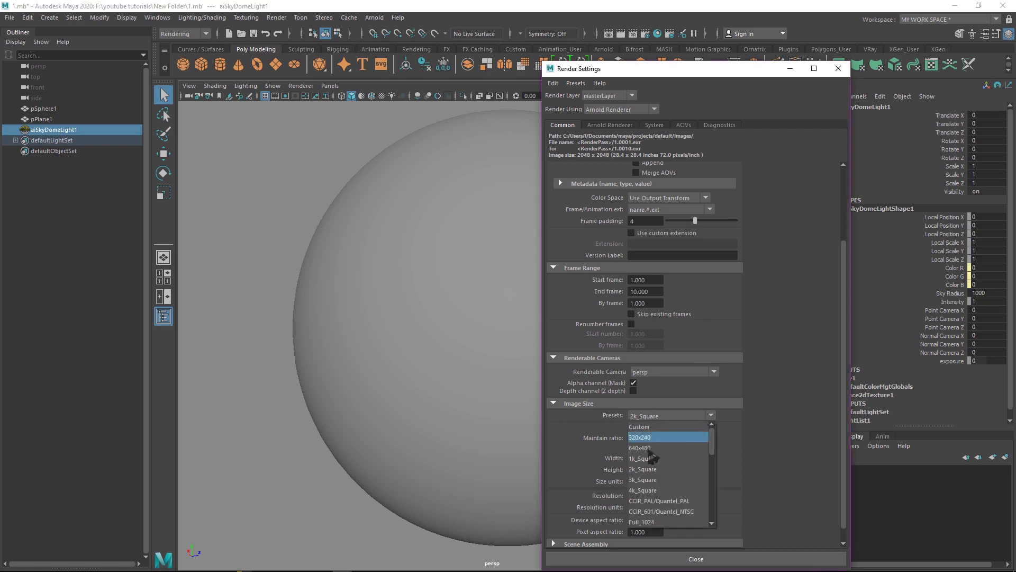
{"action": "scroll", "coordinate": [675, 463], "scroll_direction": "down", "scroll_amount": 6}
{"action": "scroll", "coordinate": [662, 455], "scroll_direction": "up", "scroll_amount": 3}
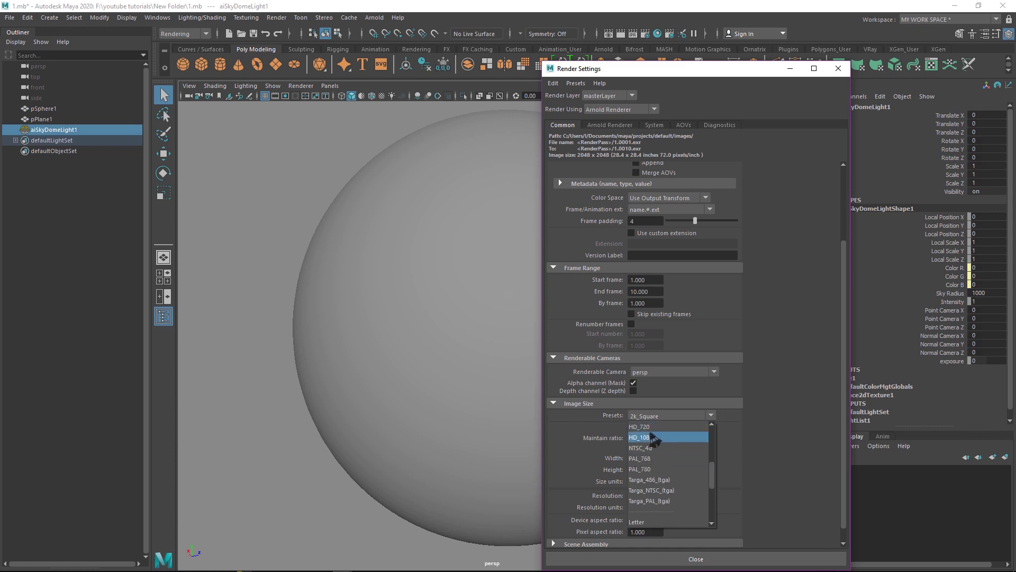
{"action": "scroll", "coordinate": [654, 450], "scroll_direction": "up", "scroll_amount": 3}
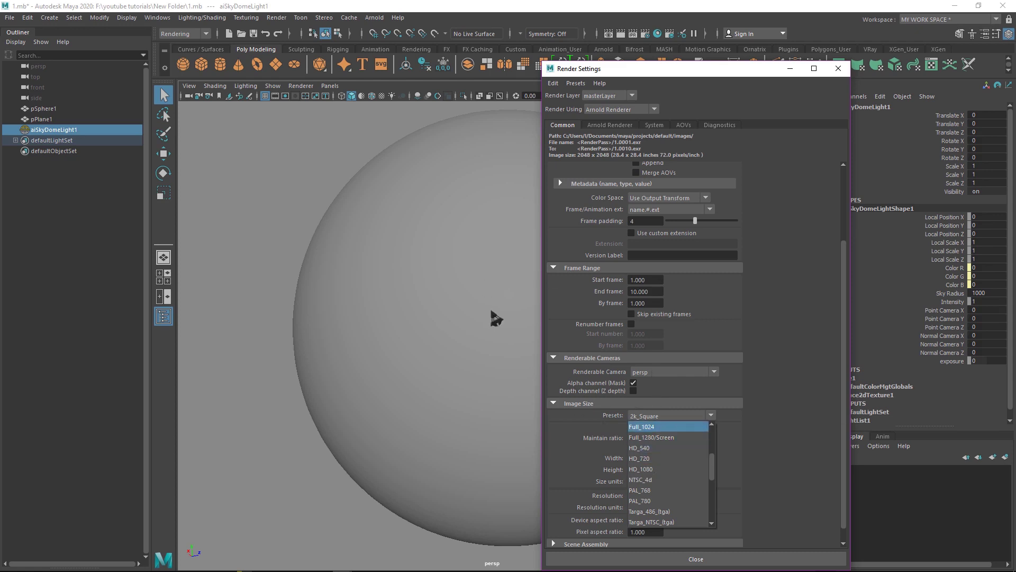
{"action": "left_click", "coordinate": [554, 308]}
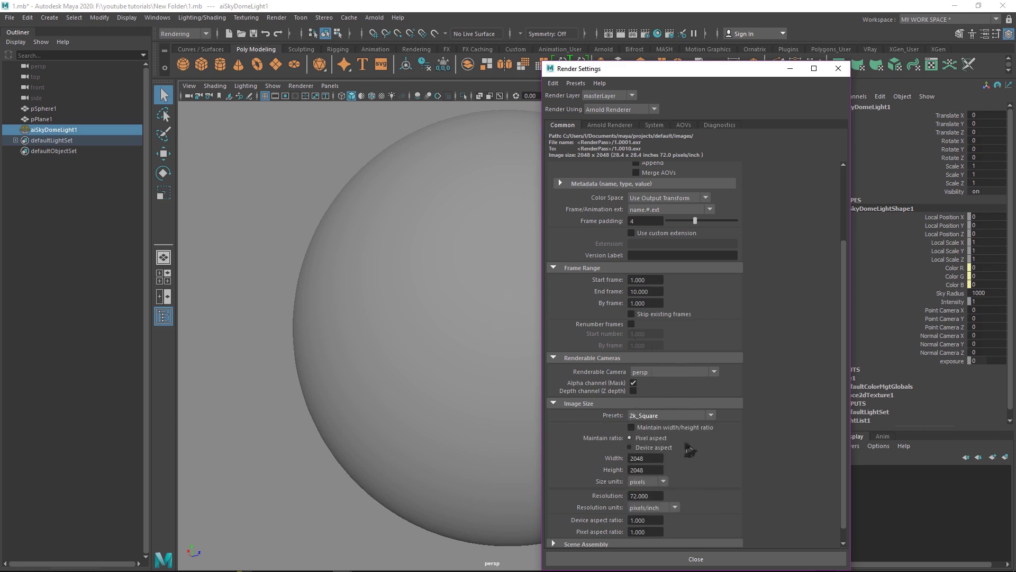
{"action": "scroll", "coordinate": [712, 456], "scroll_direction": "down", "scroll_amount": 1}
Set the Arnold render device to CPU in the system render settings
{"action": "left_click", "coordinate": [616, 126]}
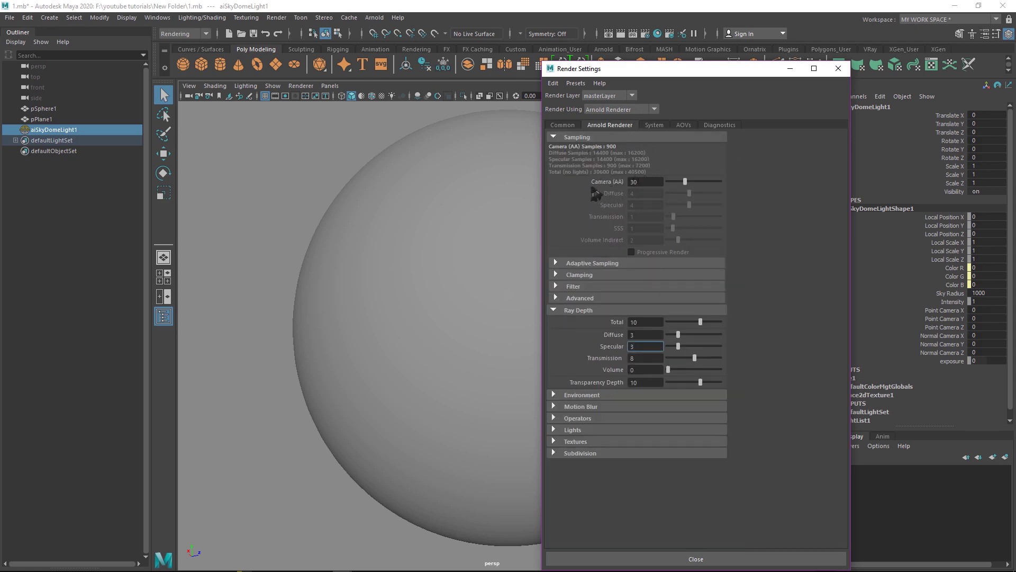
{"action": "left_click", "coordinate": [655, 126]}
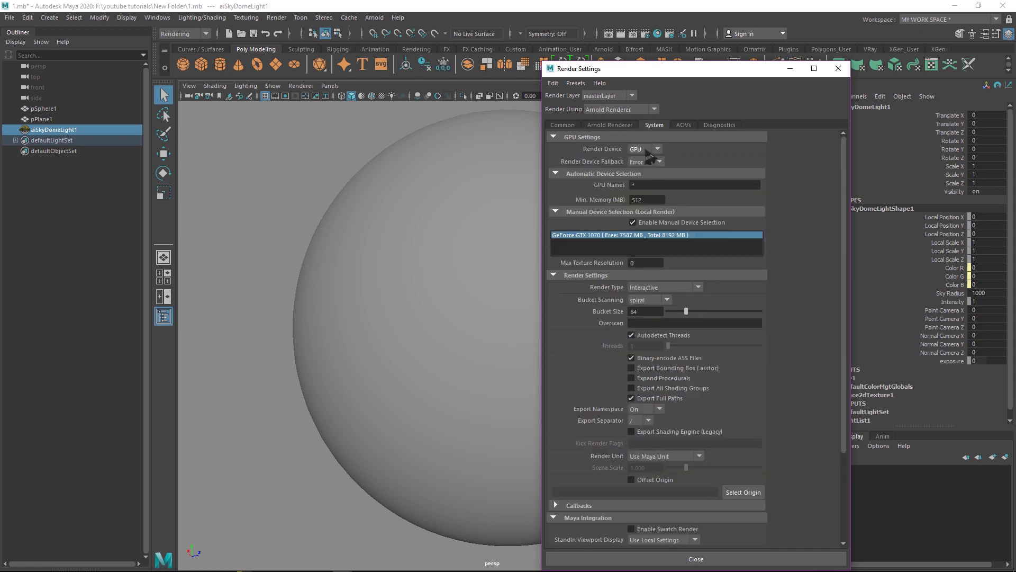
{"action": "left_click", "coordinate": [651, 150]}
{"action": "left_click", "coordinate": [650, 168]}
Set Arnold sampling to Camera (AA) 5, with Diffuse, Specular, Transmission and SSS at 3
{"action": "left_click", "coordinate": [633, 127]}
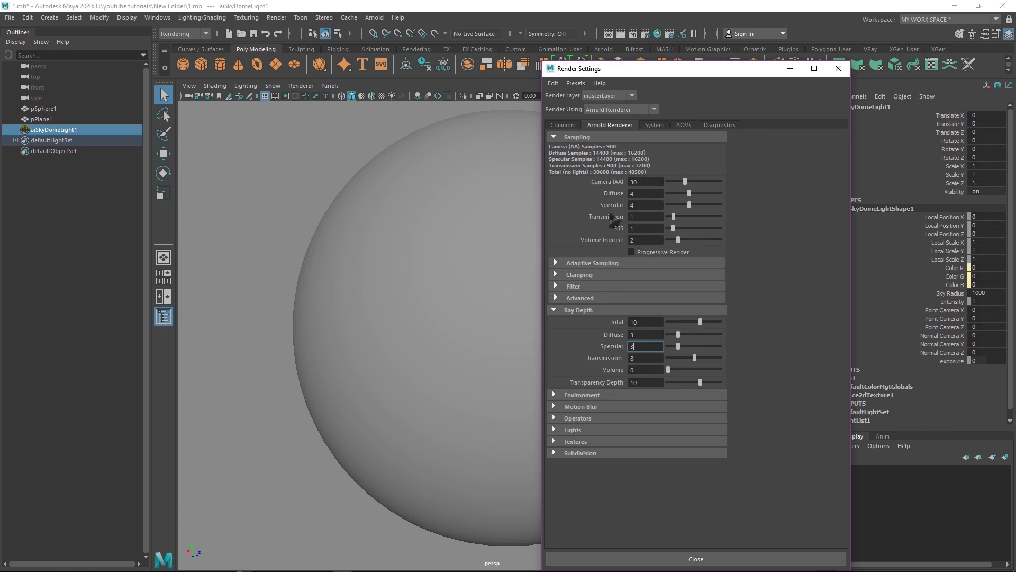
{"action": "left_click", "coordinate": [566, 310]}
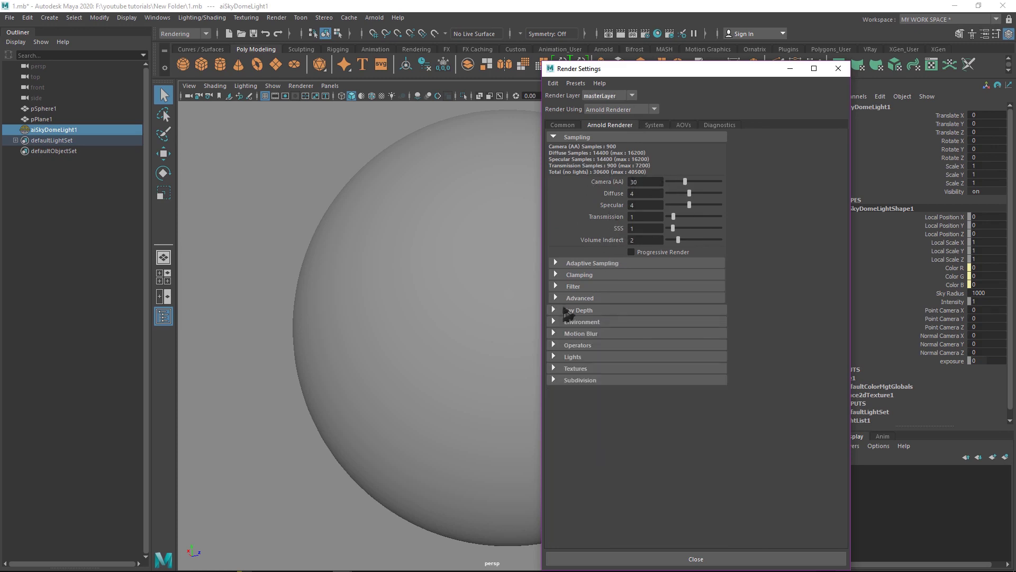
{"action": "left_click", "coordinate": [643, 183]}
{"action": "type", "text": "5"}
{"action": "left_click", "coordinate": [639, 194]}
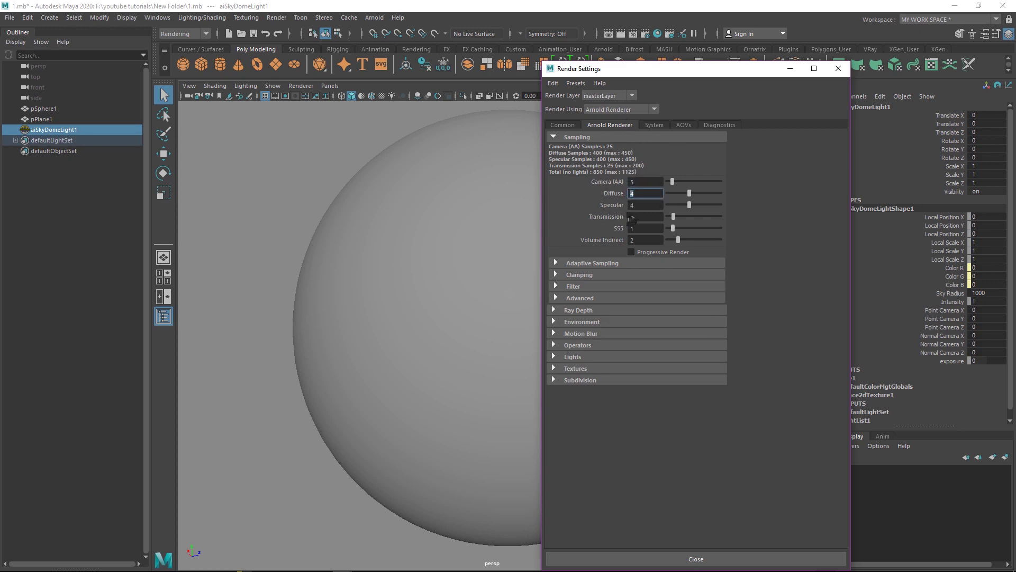
{"action": "type", "text": "3"}
{"action": "left_click", "coordinate": [639, 205]}
{"action": "type", "text": "3"}
{"action": "key", "text": "Tab"}
{"action": "type", "text": "3"}
{"action": "key", "text": "Tab"}
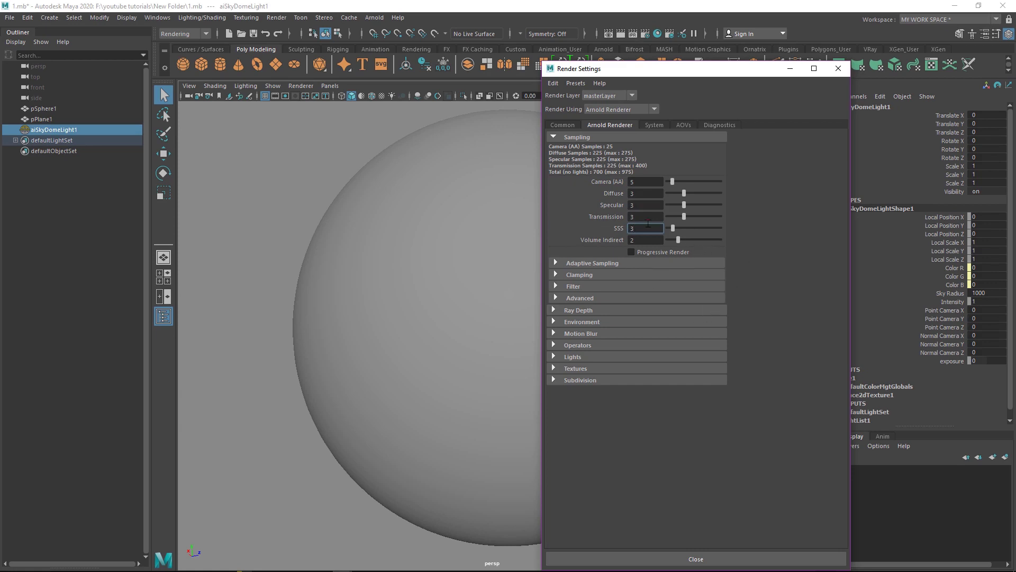
Expand the Ray Depth settings to review them, and show the AOV and denoiser settings
{"action": "left_click", "coordinate": [580, 312]}
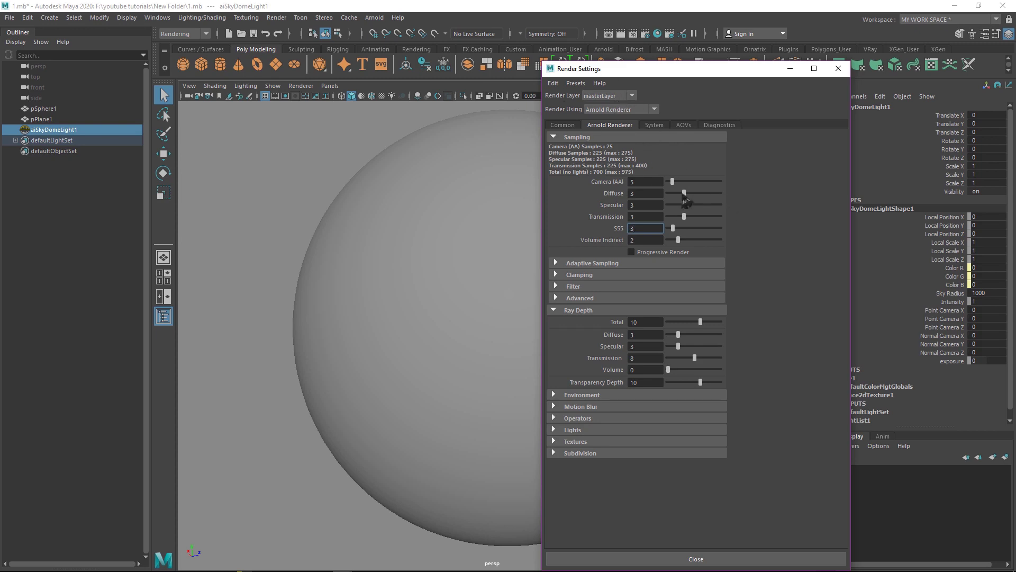
{"action": "left_click", "coordinate": [655, 128]}
{"action": "left_click", "coordinate": [683, 125]}
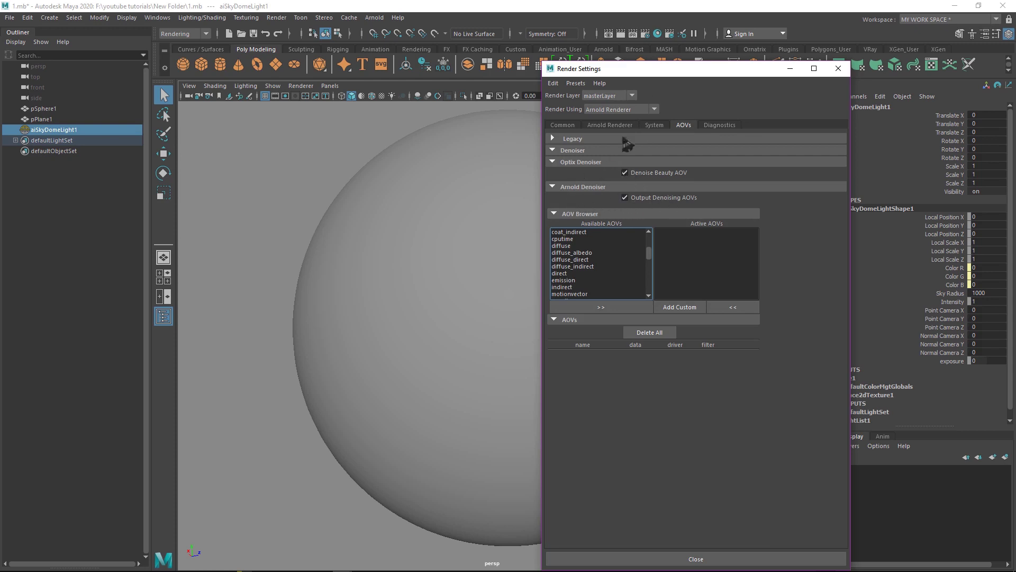
Try GPU as the Arnold render device and open the Camera (AA) sample value for editing
{"action": "left_click", "coordinate": [609, 126]}
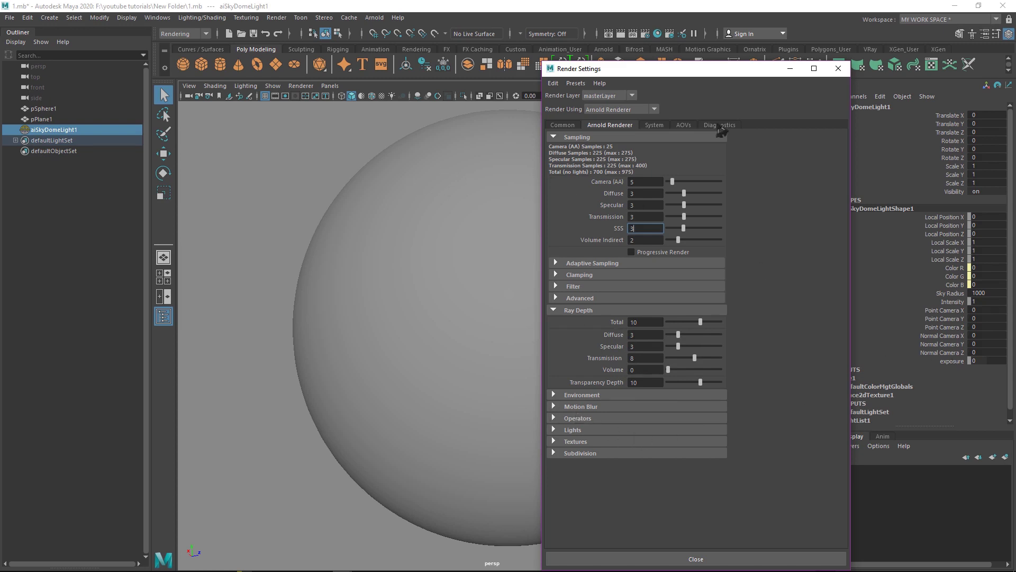
{"action": "left_click", "coordinate": [648, 131]}
{"action": "left_click", "coordinate": [657, 149]}
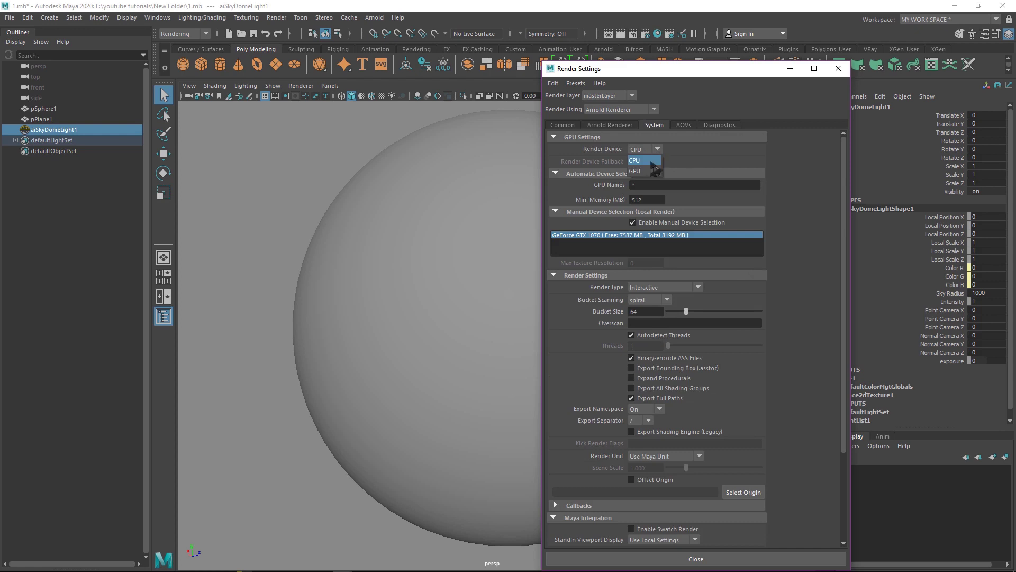
{"action": "left_click", "coordinate": [646, 173]}
{"action": "left_click", "coordinate": [610, 126]}
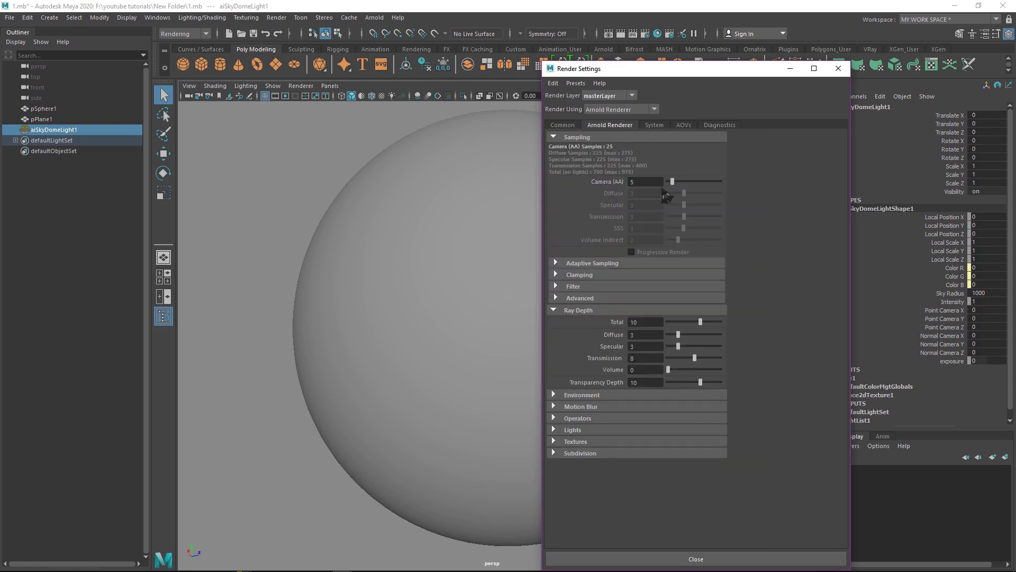
{"action": "left_click", "coordinate": [646, 181]}
Set the Arnold render device back to CPU and Camera (AA) sampling to 5
{"action": "left_click", "coordinate": [656, 126]}
{"action": "left_click", "coordinate": [656, 149]}
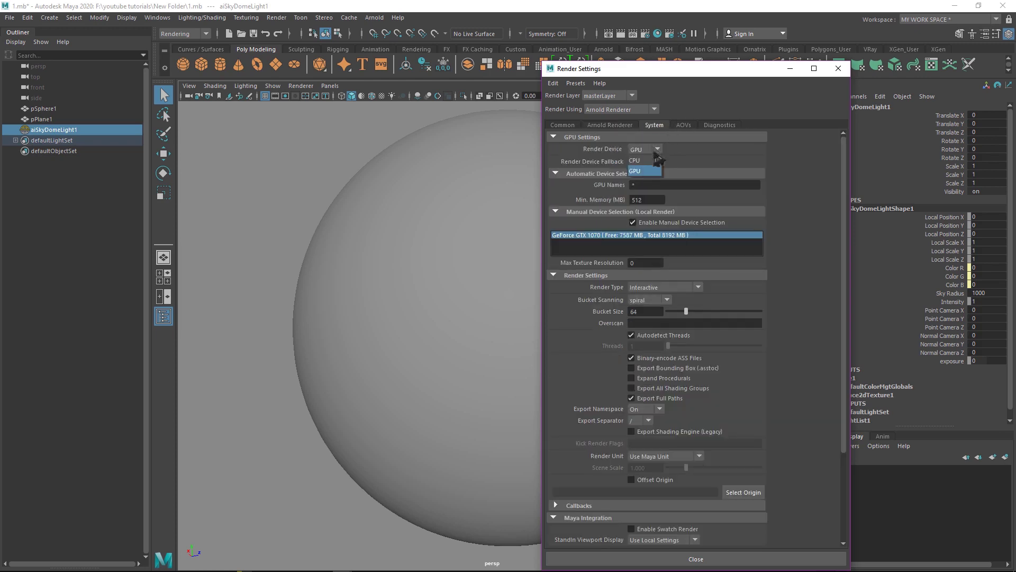
{"action": "left_click", "coordinate": [656, 161]}
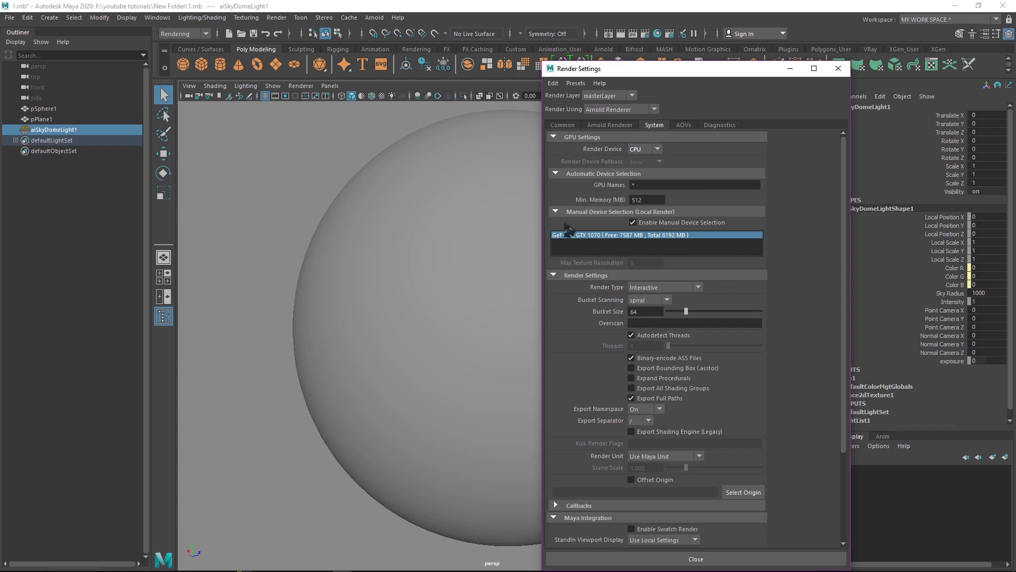
{"action": "left_click", "coordinate": [597, 128]}
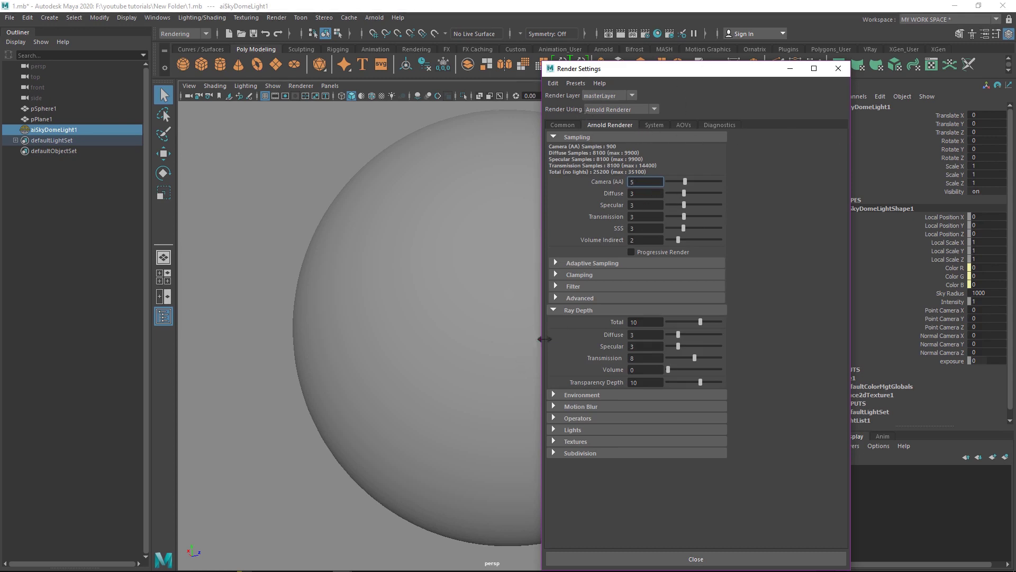
Collapse Ray Depth and close the render settings, opening the Arnold RenderView in their place
{"action": "left_click", "coordinate": [571, 310]}
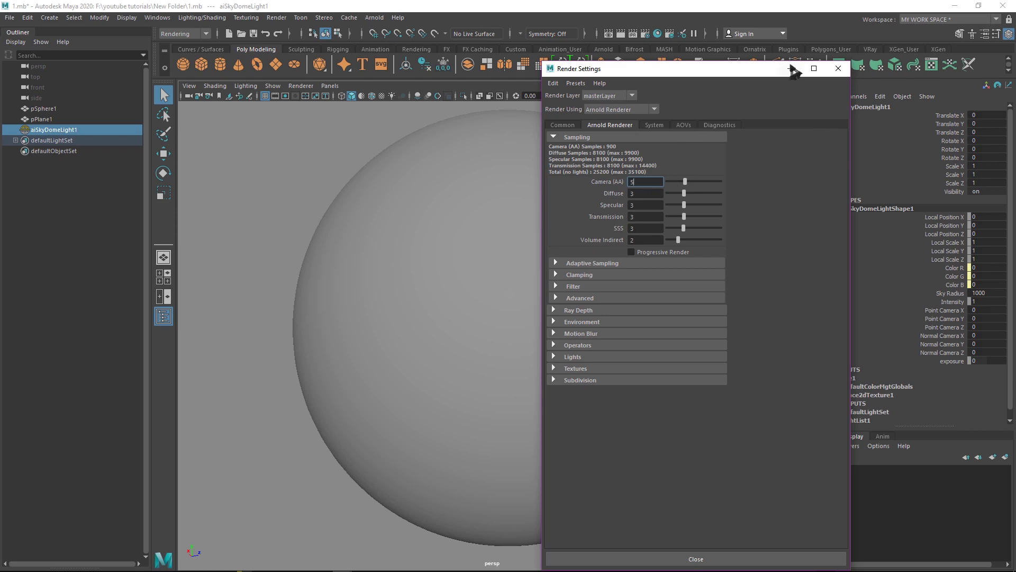
{"action": "left_click", "coordinate": [837, 69]}
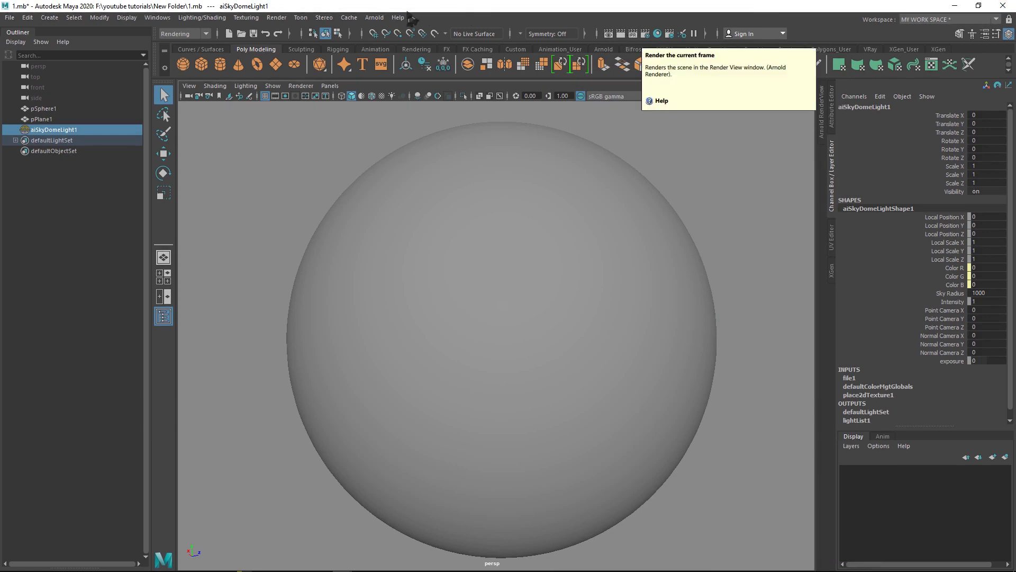
{"action": "left_click", "coordinate": [374, 17]}
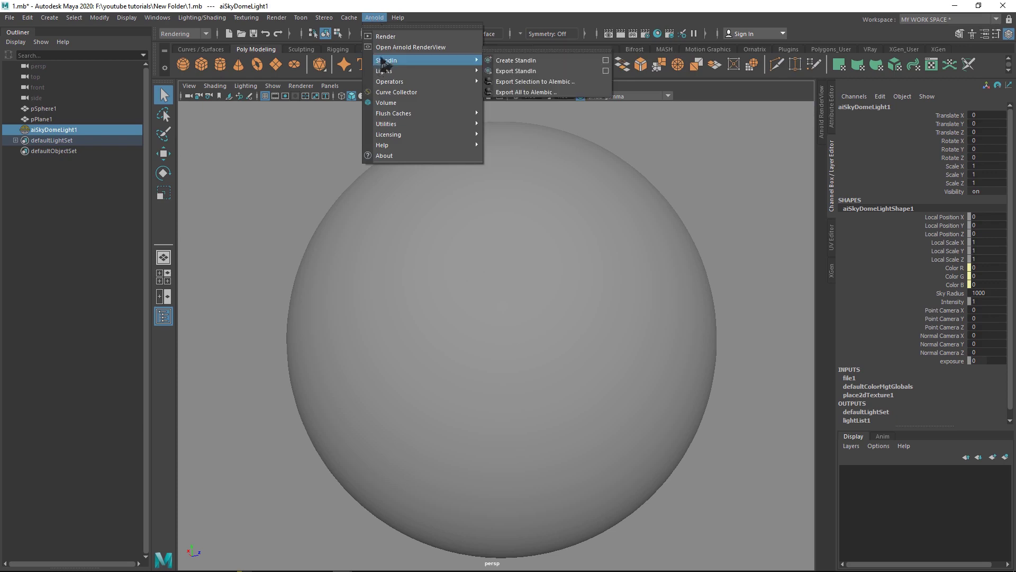
{"action": "left_click", "coordinate": [403, 47]}
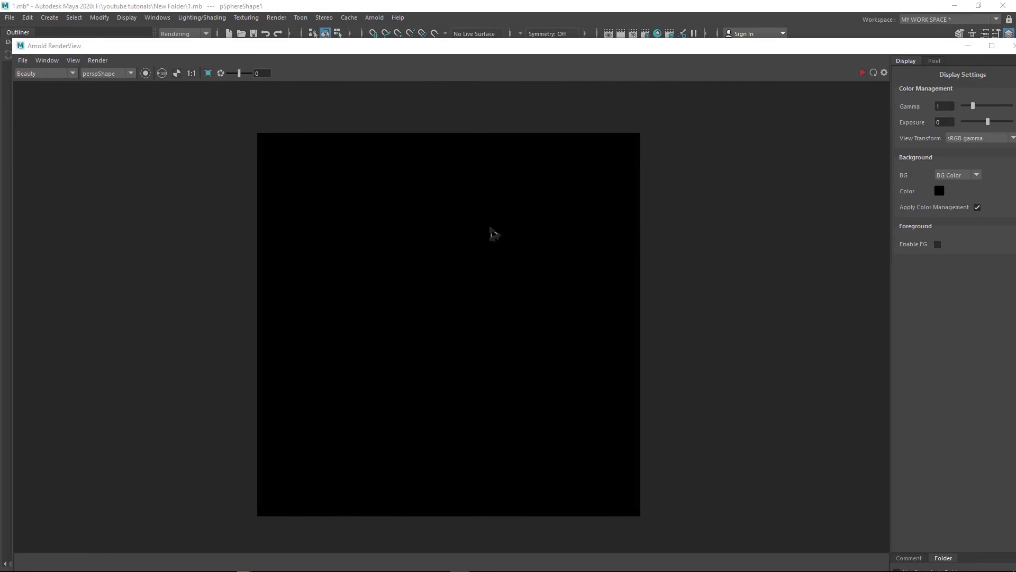
Review the RenderView's test resolution choices and render options, leaving them as they are
{"action": "left_click", "coordinate": [74, 61]}
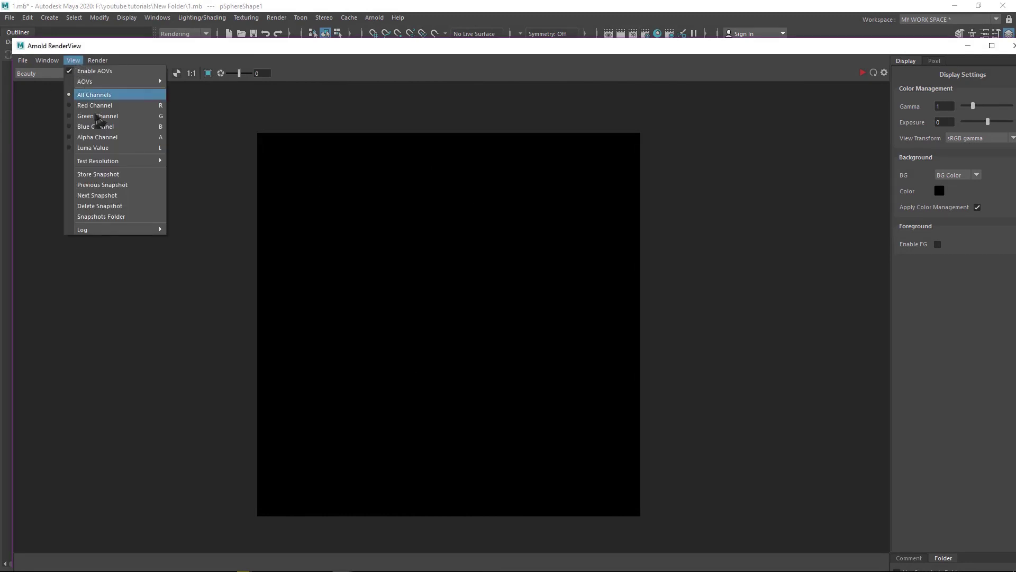
{"action": "mouse_move", "coordinate": [108, 163]}
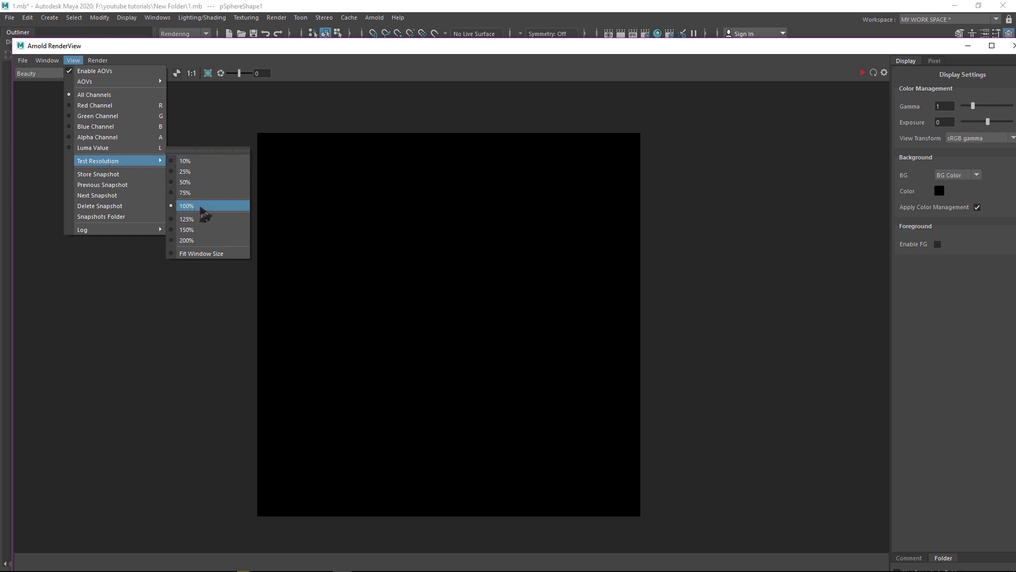
{"action": "mouse_move", "coordinate": [102, 59]}
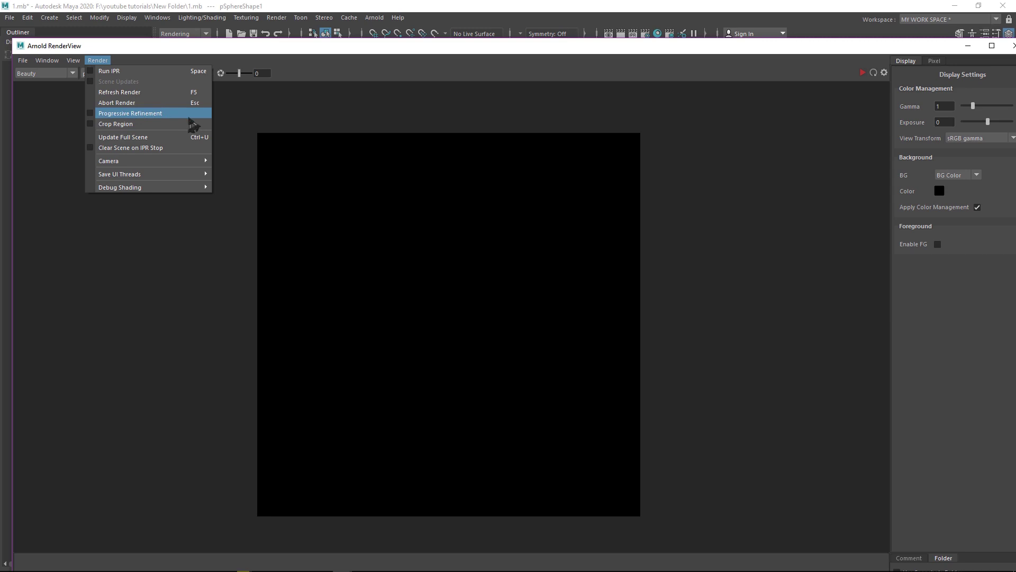
{"action": "mouse_move", "coordinate": [147, 177]}
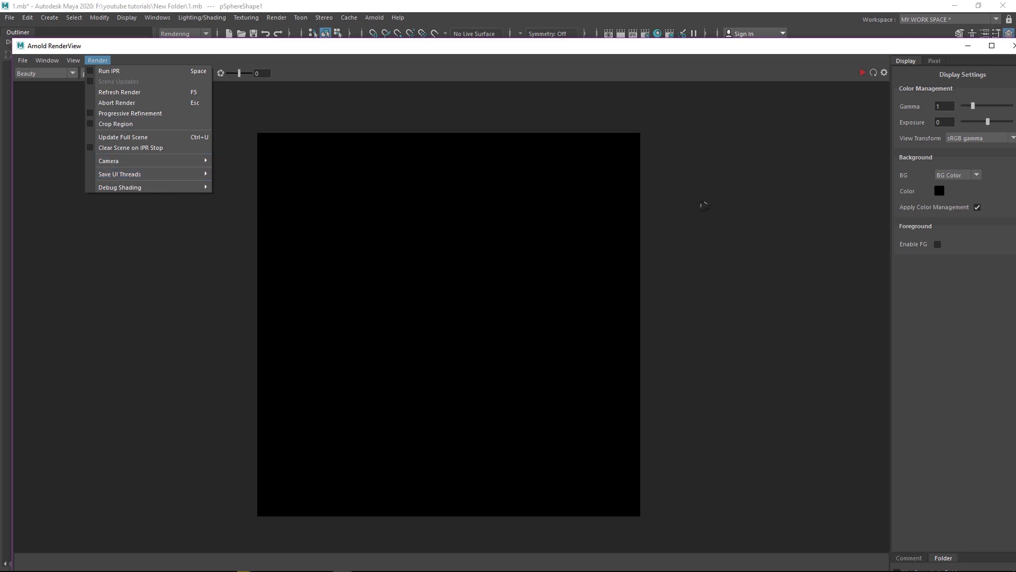
{"action": "left_click", "coordinate": [709, 214]}
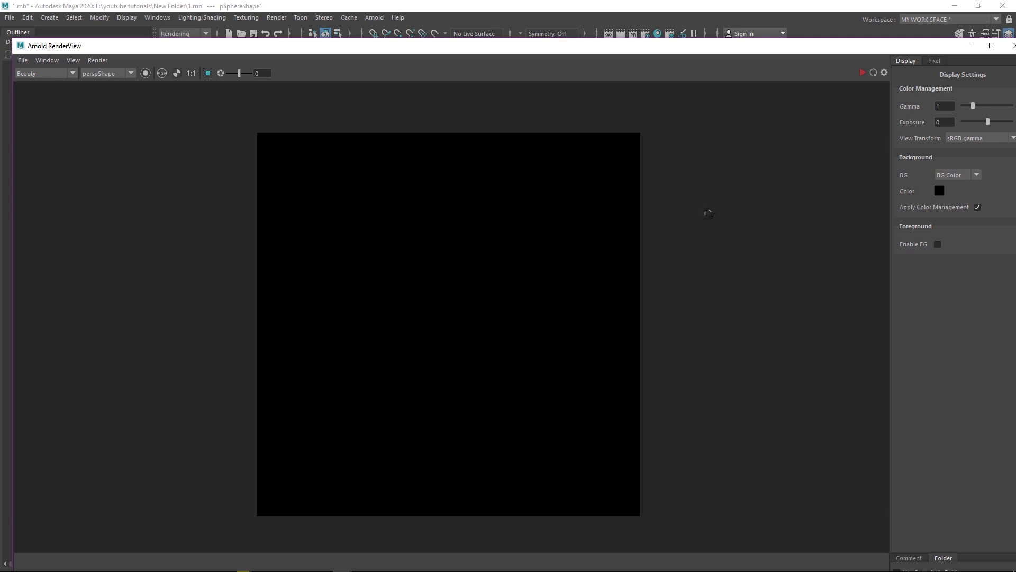
Hide the RenderView's display settings, reposition its window and run the IPR render of the sphere
{"action": "left_click", "coordinate": [885, 75]}
{"action": "left_click_drag", "start_coordinate": [747, 59], "coordinate": [787, 43]}
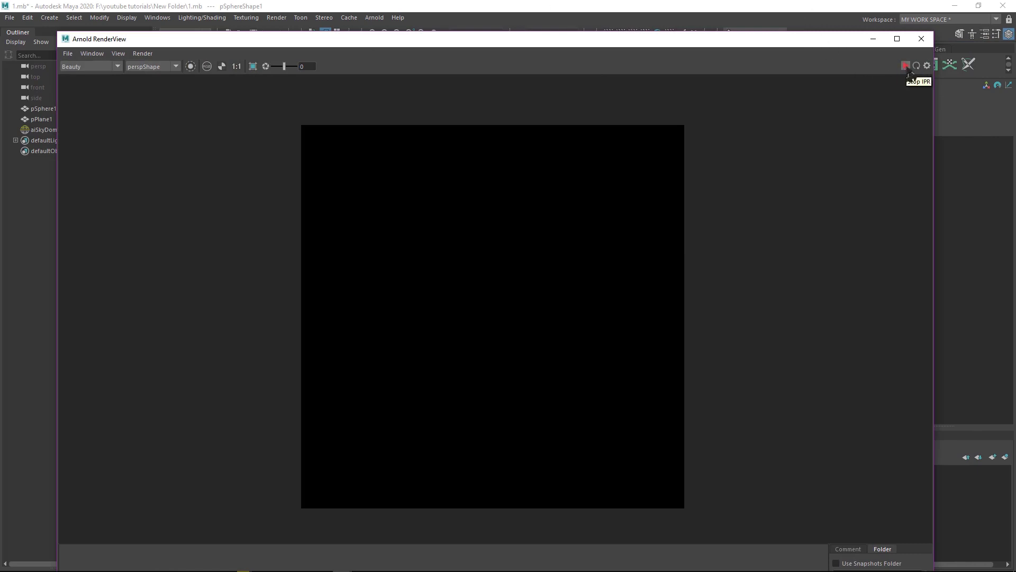
{"action": "left_click", "coordinate": [906, 66]}
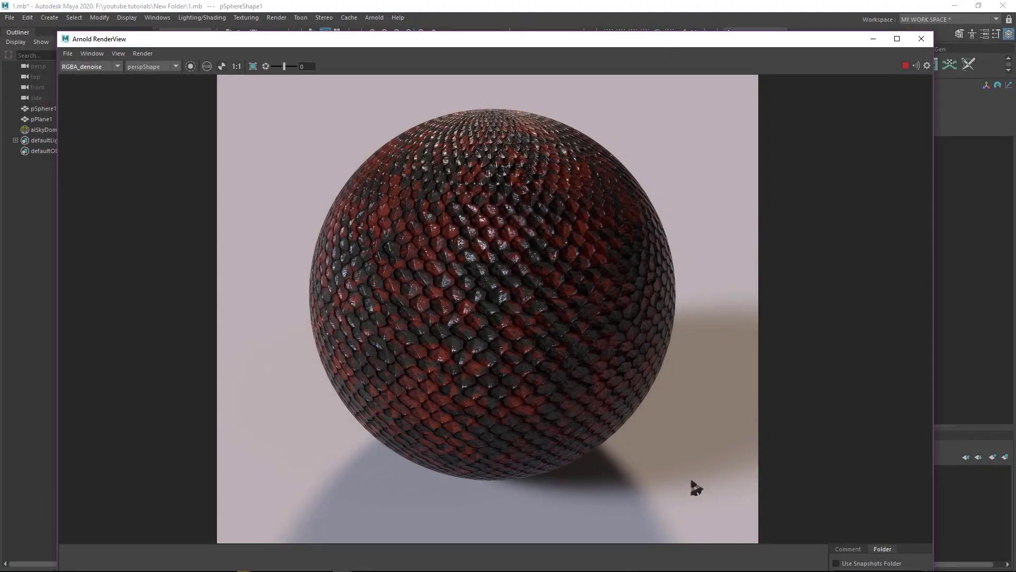
Compare the Beauty and RGBA_denoise outputs close up near the sphere's shadow, ending on RGBA_denoise with the whole image in view
{"action": "left_click", "coordinate": [90, 66]}
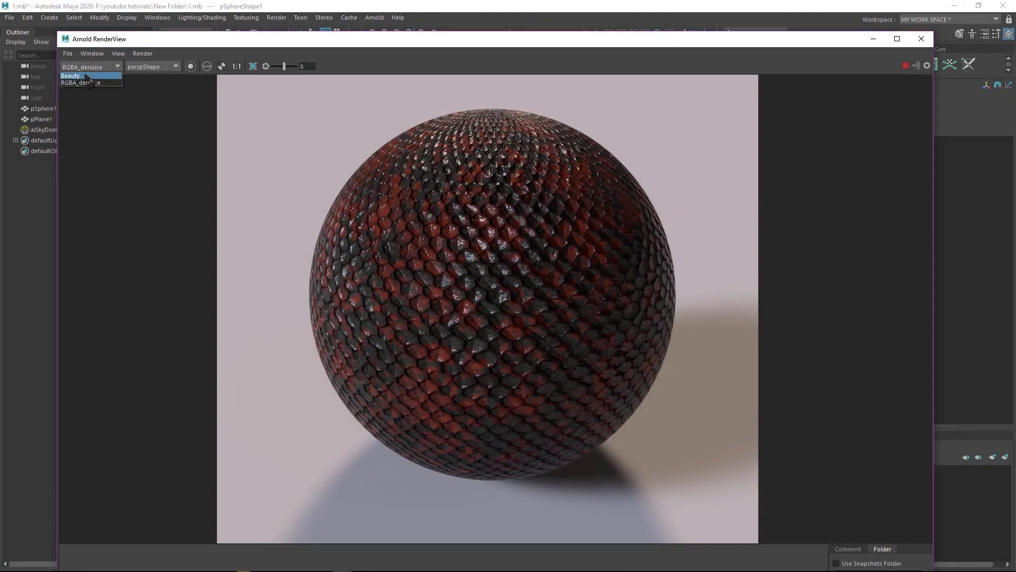
{"action": "left_click", "coordinate": [79, 76]}
{"action": "scroll", "coordinate": [675, 402], "scroll_direction": "up", "scroll_amount": 5}
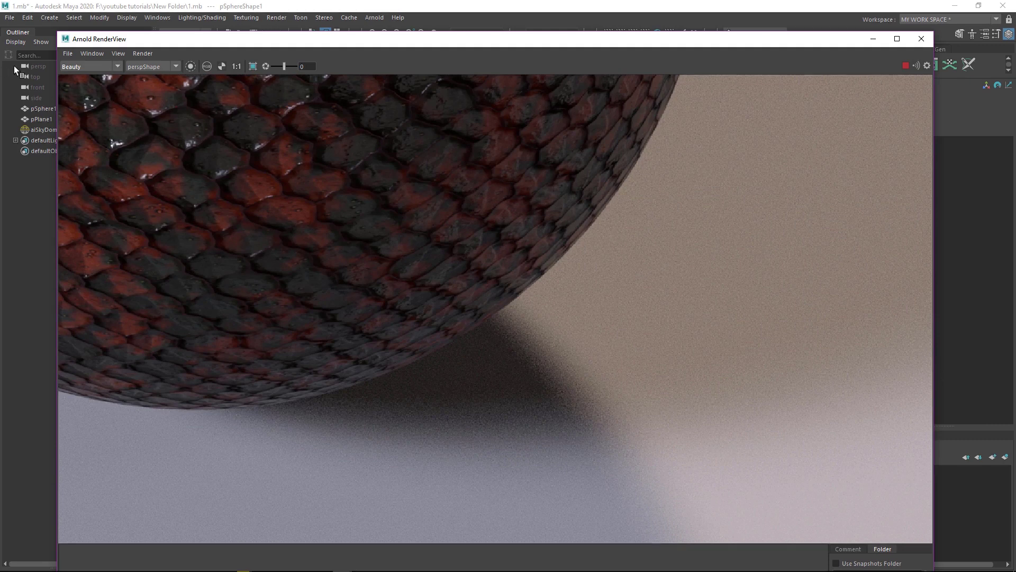
{"action": "left_click", "coordinate": [100, 68]}
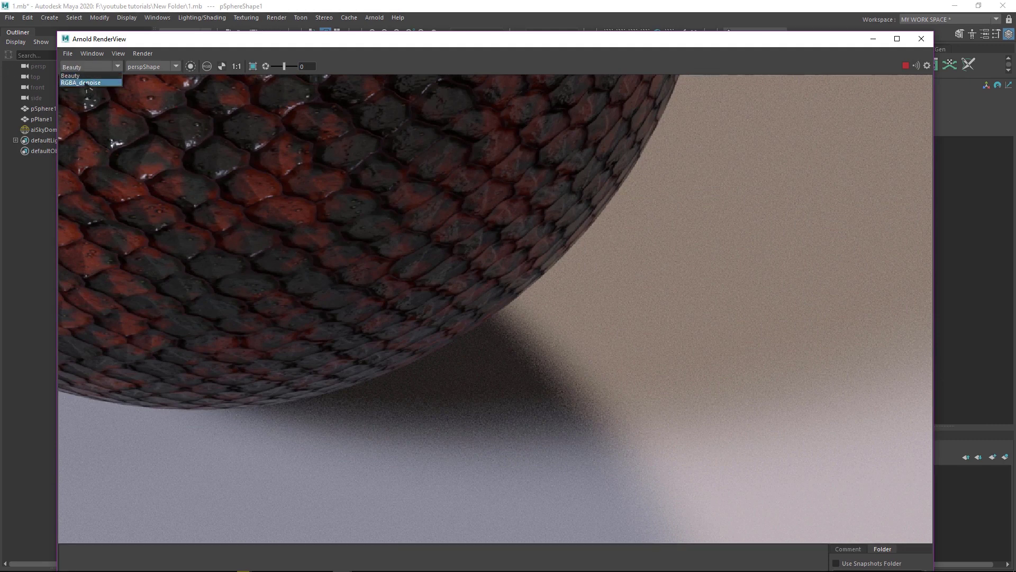
{"action": "left_click", "coordinate": [82, 83]}
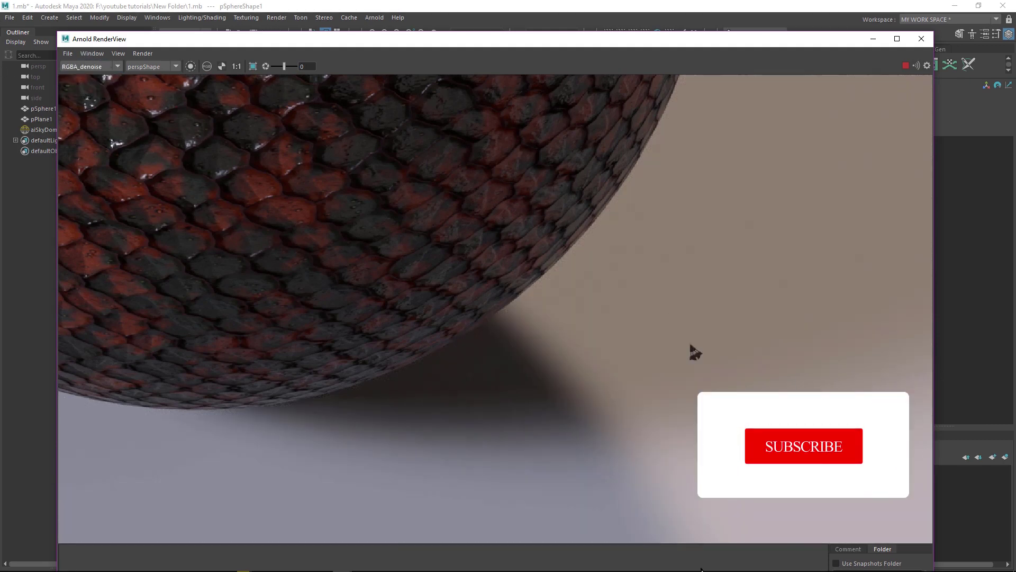
{"action": "scroll", "coordinate": [608, 325], "scroll_direction": "down", "scroll_amount": 5}
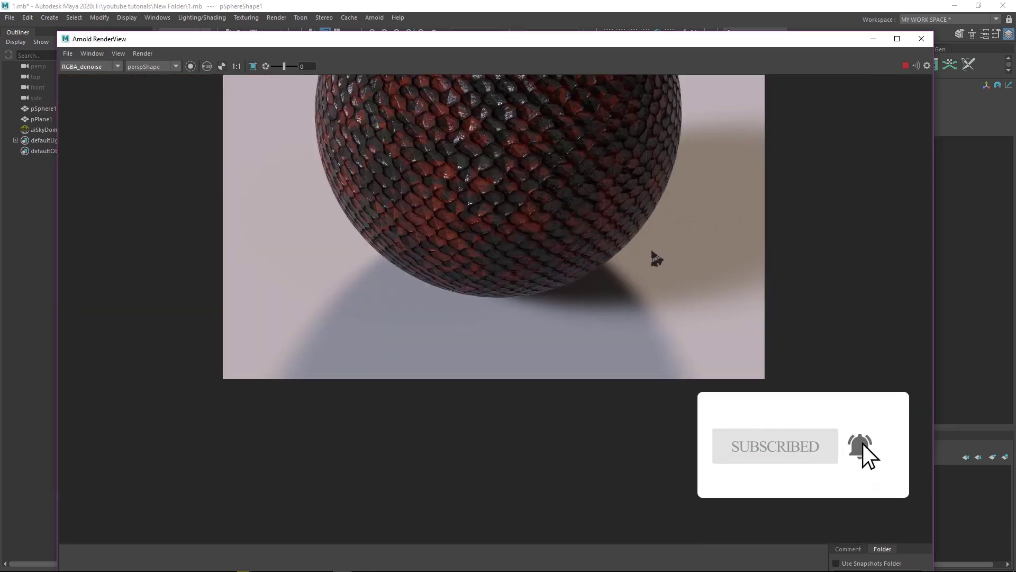
{"action": "middle_click_drag", "start_coordinate": [658, 256], "coordinate": [684, 341]}
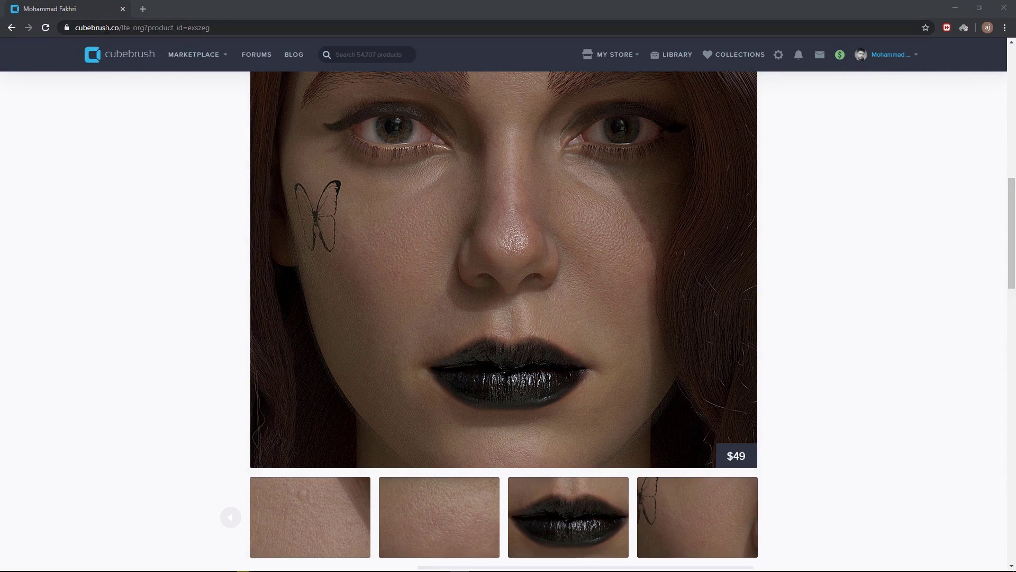
Switch to the Cubebrush page in the browser and examine the skin course's portrait, enlarging the butterfly-tattoo cheek close-up before closing it
{"action": "scroll", "coordinate": [524, 289], "scroll_direction": "up", "scroll_amount": 3}
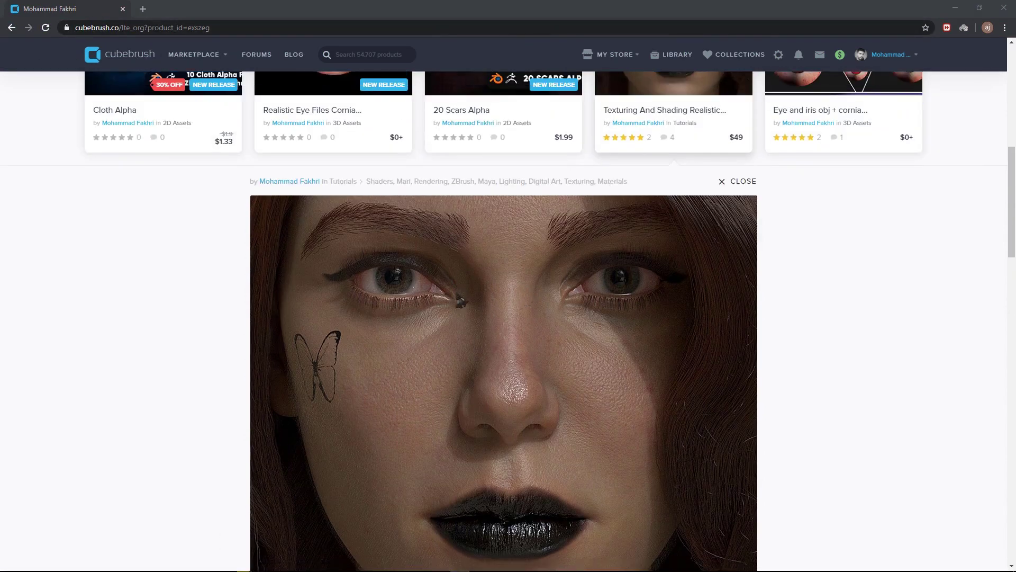
{"action": "scroll", "coordinate": [570, 206], "scroll_direction": "down", "scroll_amount": 3}
{"action": "left_click", "coordinate": [613, 428]}
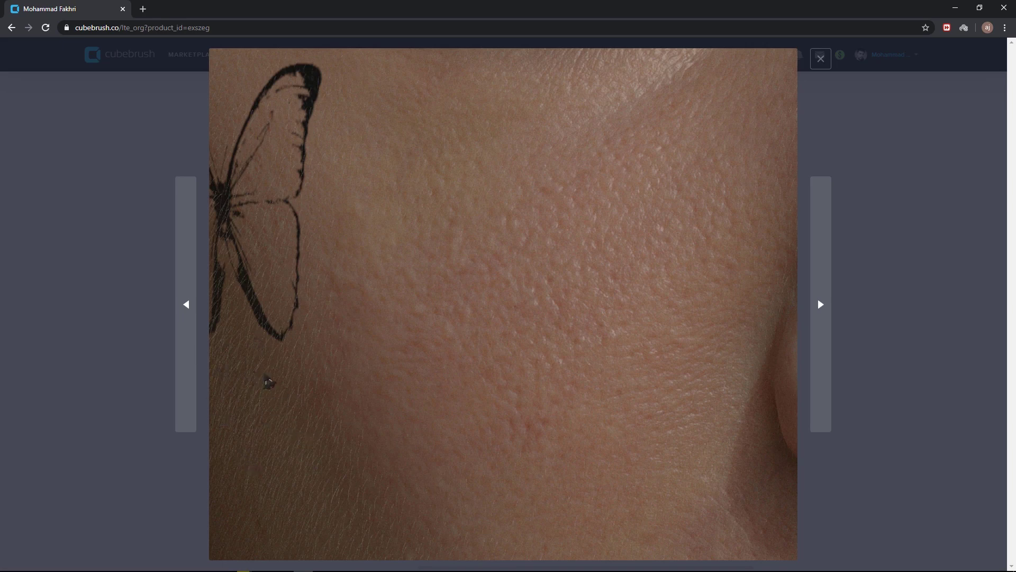
{"action": "left_click", "coordinate": [937, 168]}
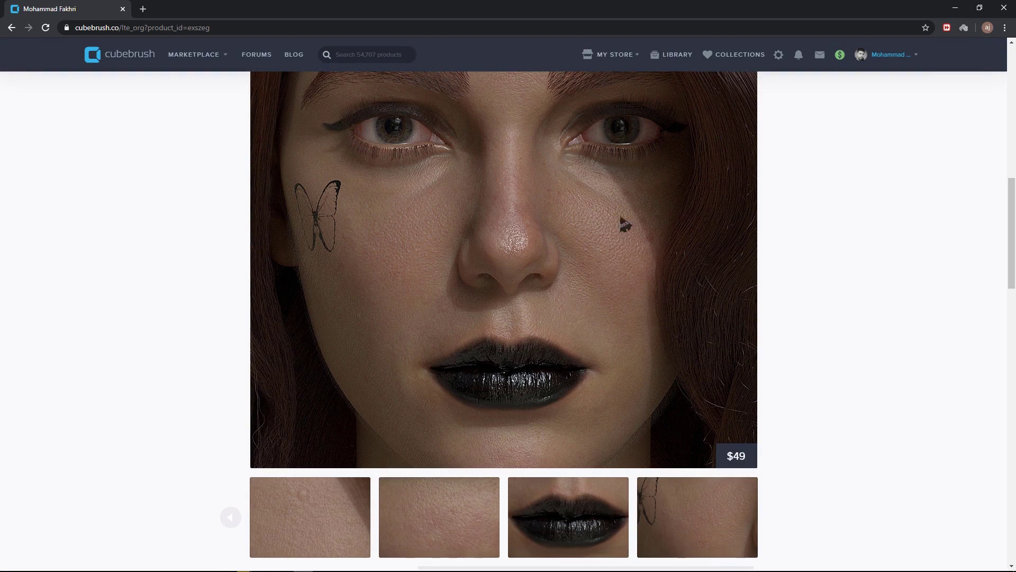
{"action": "scroll", "coordinate": [815, 318], "scroll_direction": "up", "scroll_amount": 2}
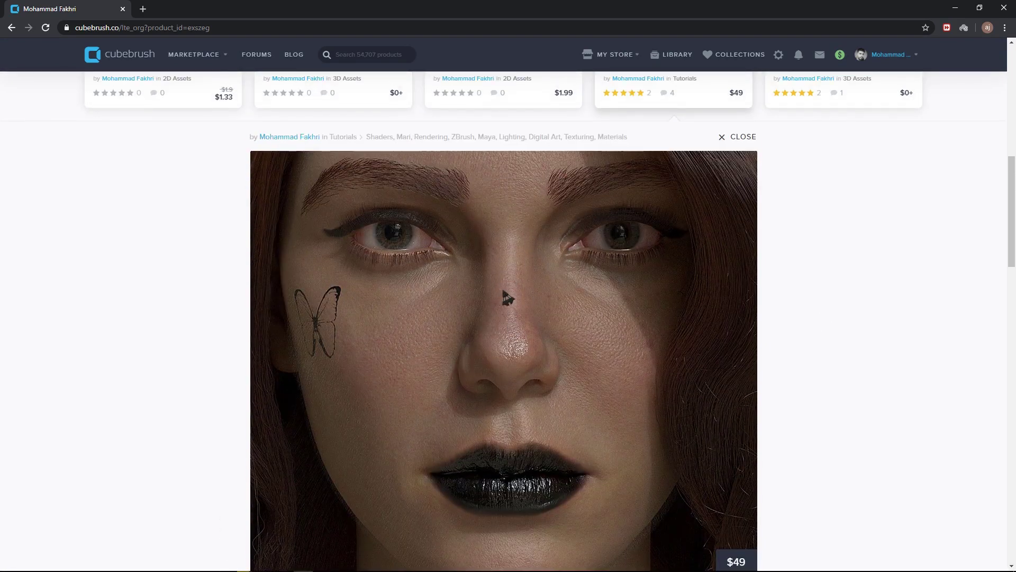
{"action": "scroll", "coordinate": [551, 318], "scroll_direction": "down", "scroll_amount": 3}
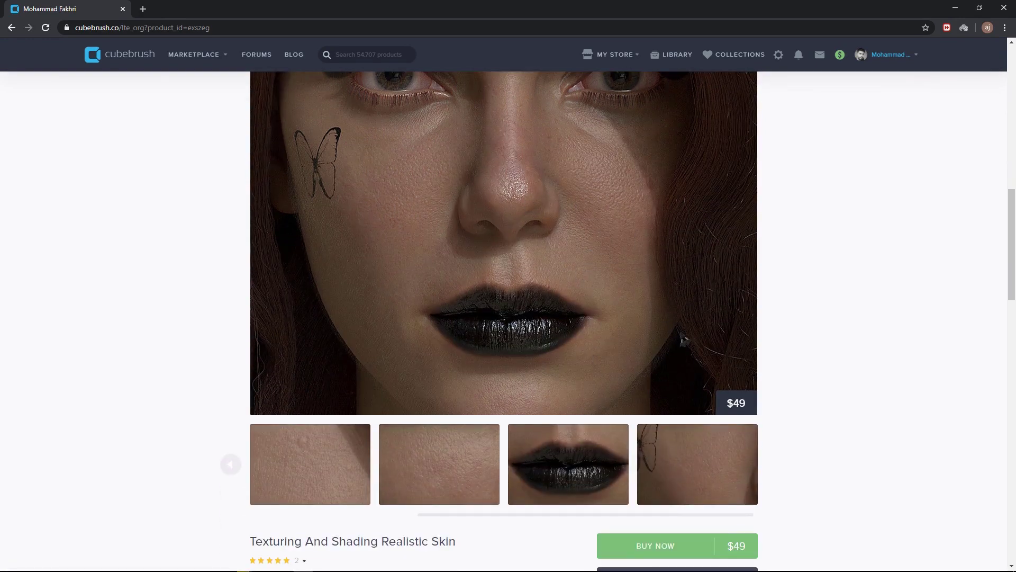
Read the product details of the Texturing And Shading Realistic Skin course and return to its portrait
{"action": "scroll", "coordinate": [693, 393], "scroll_direction": "down", "scroll_amount": 7}
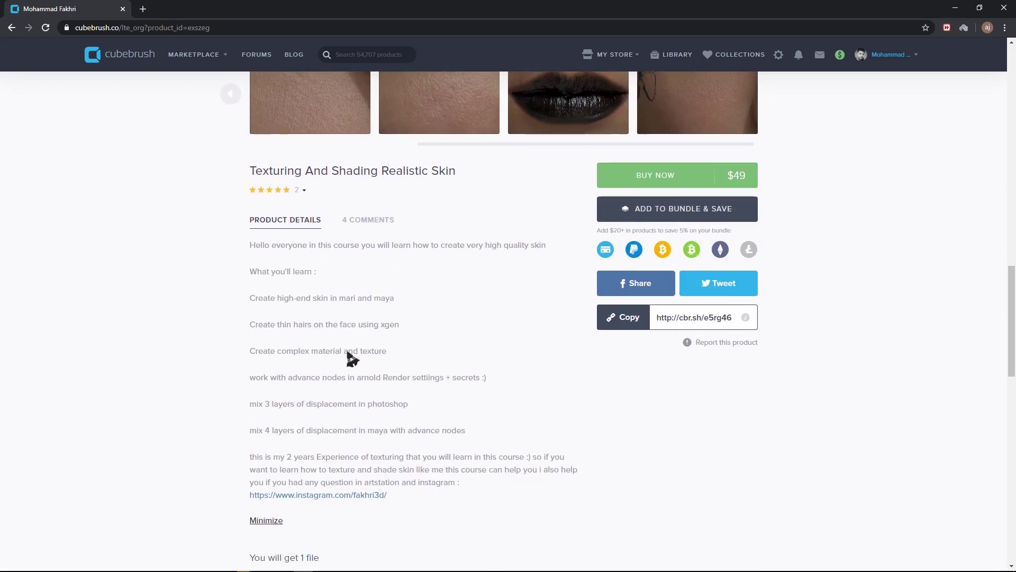
{"action": "scroll", "coordinate": [379, 373], "scroll_direction": "down", "scroll_amount": 2}
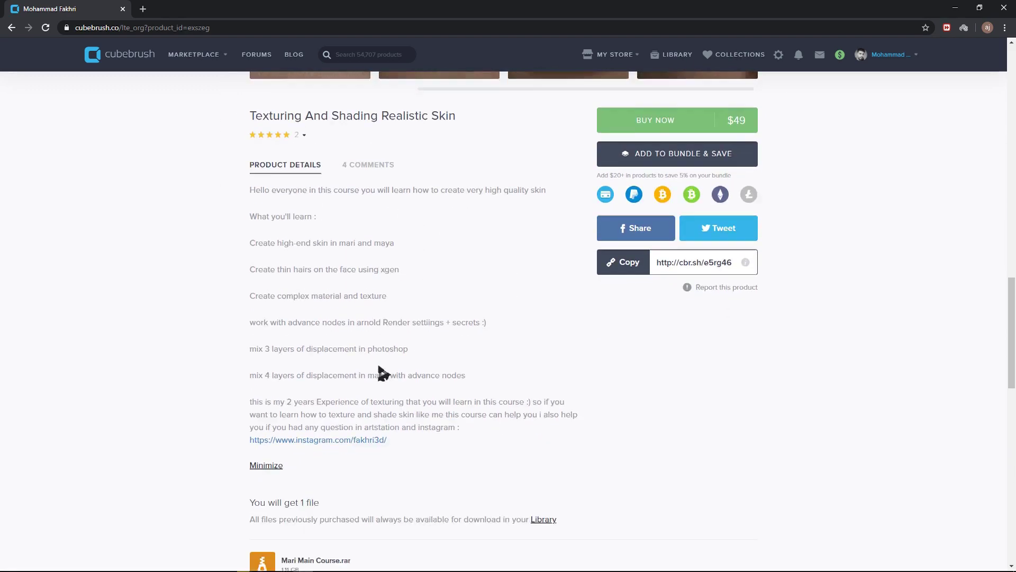
{"action": "scroll", "coordinate": [376, 238], "scroll_direction": "up", "scroll_amount": 13}
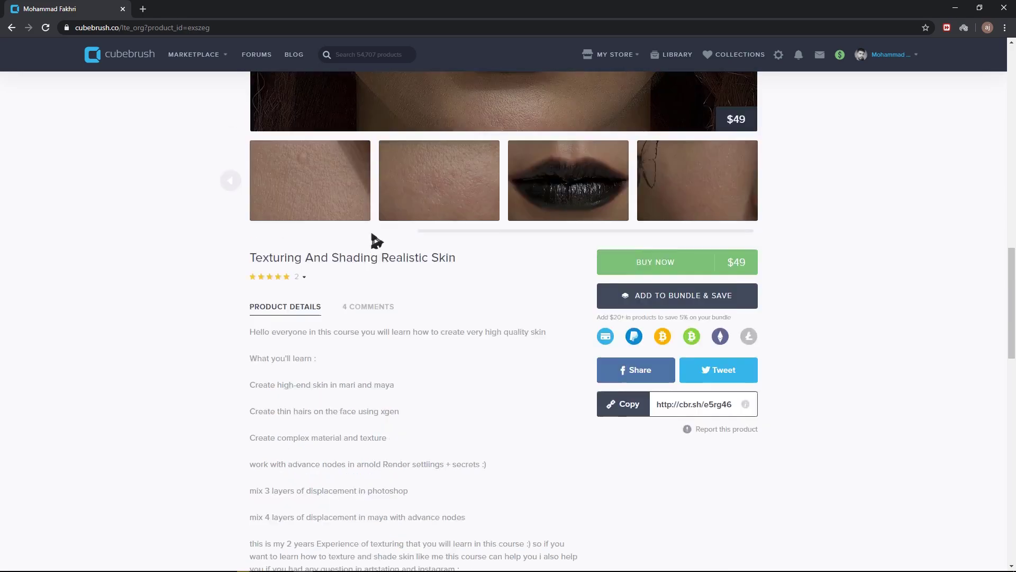
{"action": "scroll", "coordinate": [535, 303], "scroll_direction": "up", "scroll_amount": 1}
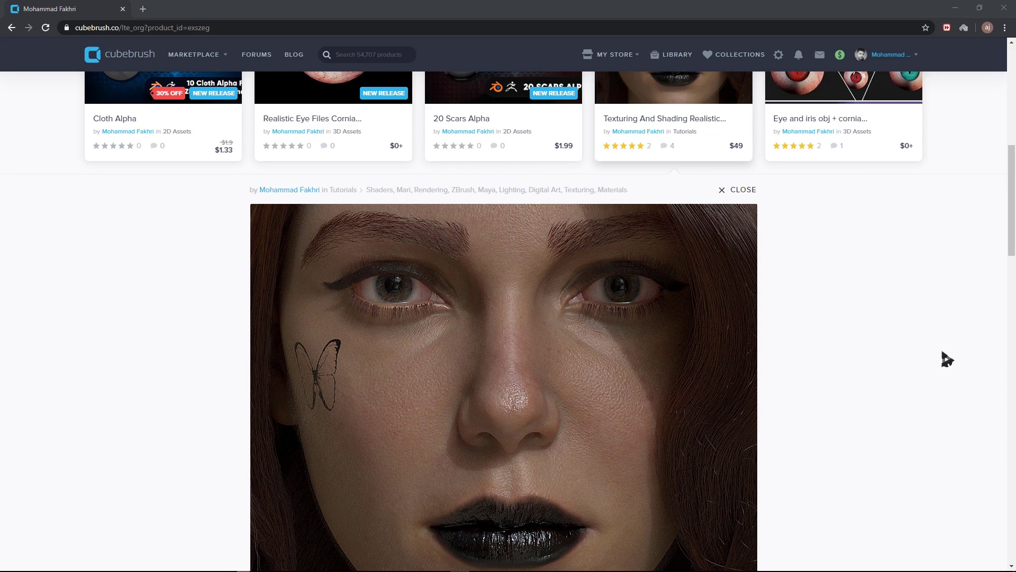
{"action": "scroll", "coordinate": [768, 236], "scroll_direction": "down", "scroll_amount": 3}
{"action": "scroll", "coordinate": [578, 291], "scroll_direction": "up", "scroll_amount": 1}
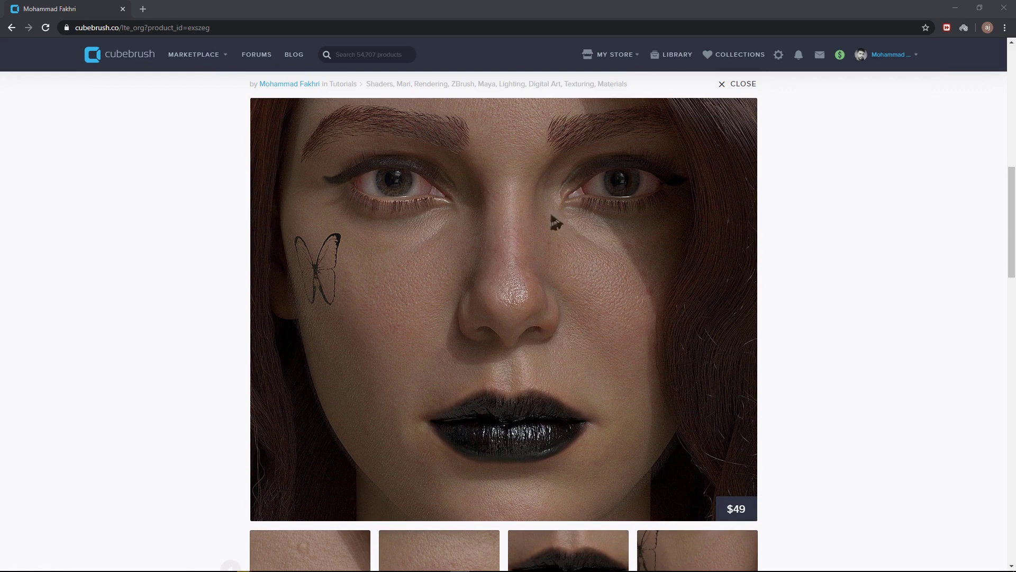
{"action": "scroll", "coordinate": [761, 336], "scroll_direction": "down", "scroll_amount": 2}
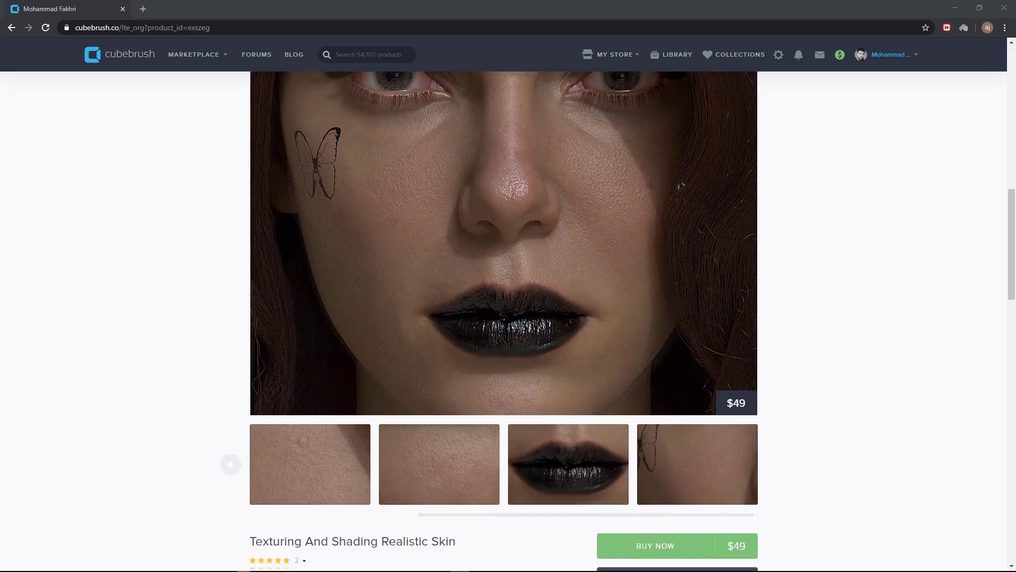
{"action": "scroll", "coordinate": [654, 350], "scroll_direction": "down", "scroll_amount": 2}
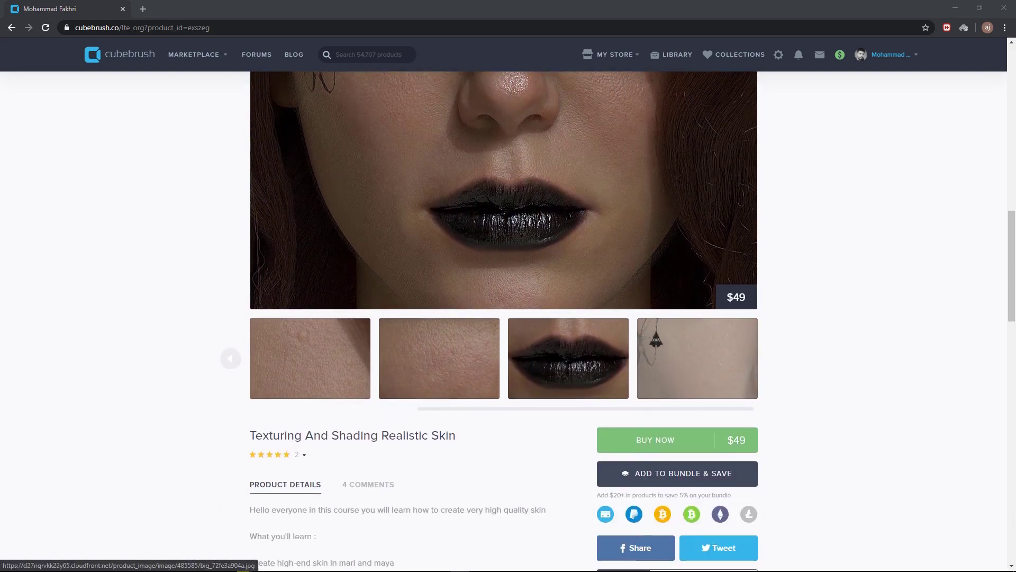
{"action": "scroll", "coordinate": [600, 194], "scroll_direction": "up", "scroll_amount": 2}
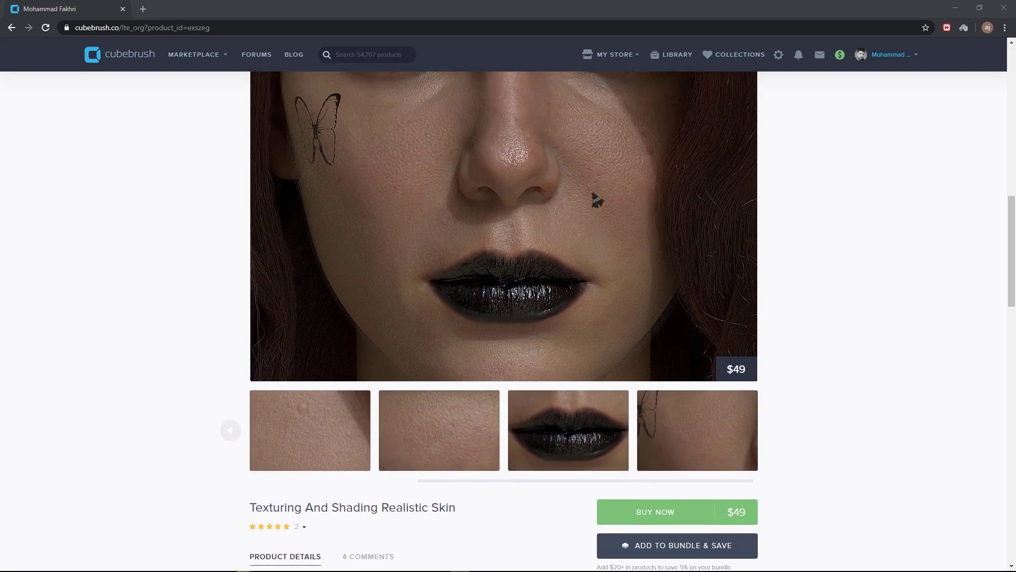
{"action": "scroll", "coordinate": [556, 218], "scroll_direction": "up", "scroll_amount": 1}
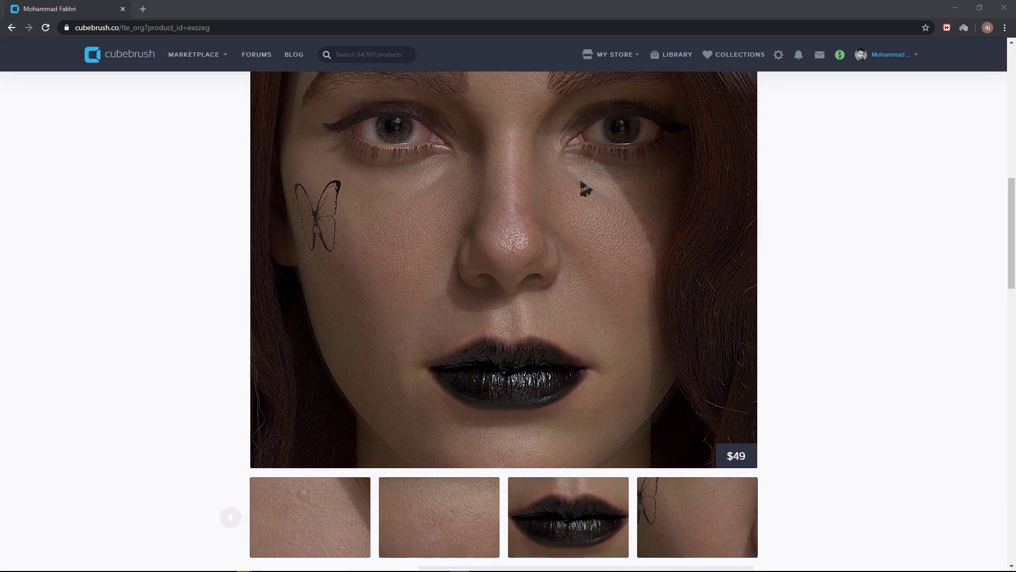
{"action": "scroll", "coordinate": [585, 189], "scroll_direction": "up", "scroll_amount": 4}
{"action": "left_click", "coordinate": [109, 65]}
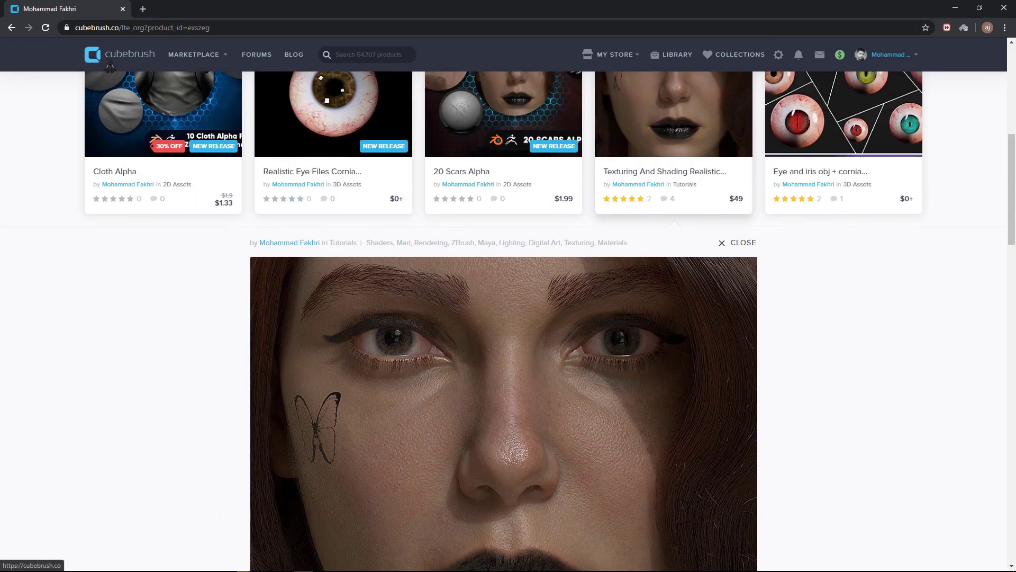